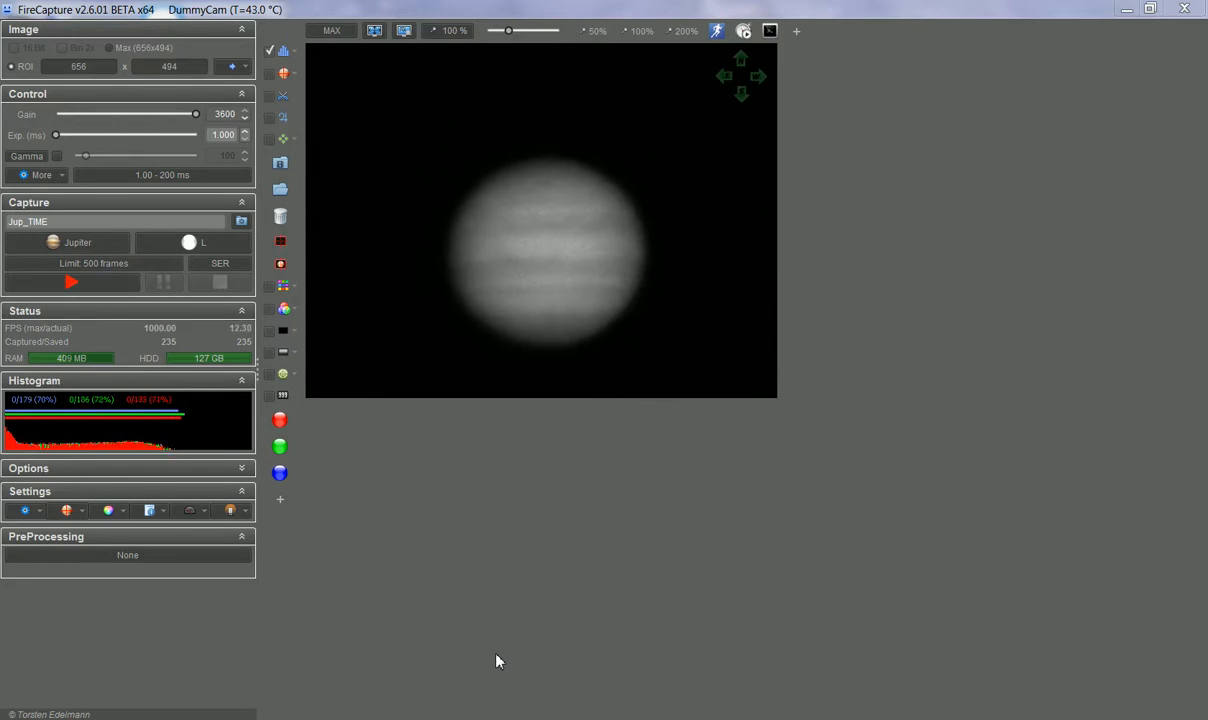
# Consult the Whatsnew.txt feature list, open the Data-Upload settings, and view the registration form without submitting it
pyautogui.click(547, 719)
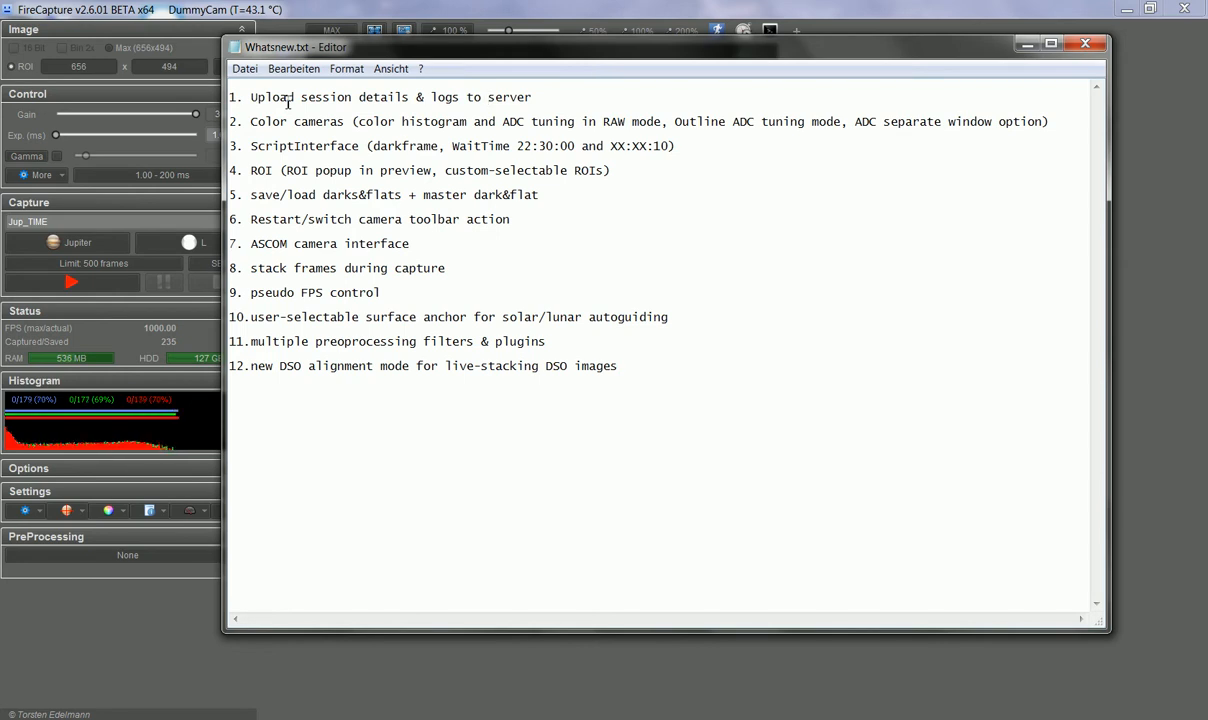
pyautogui.click(305, 12)
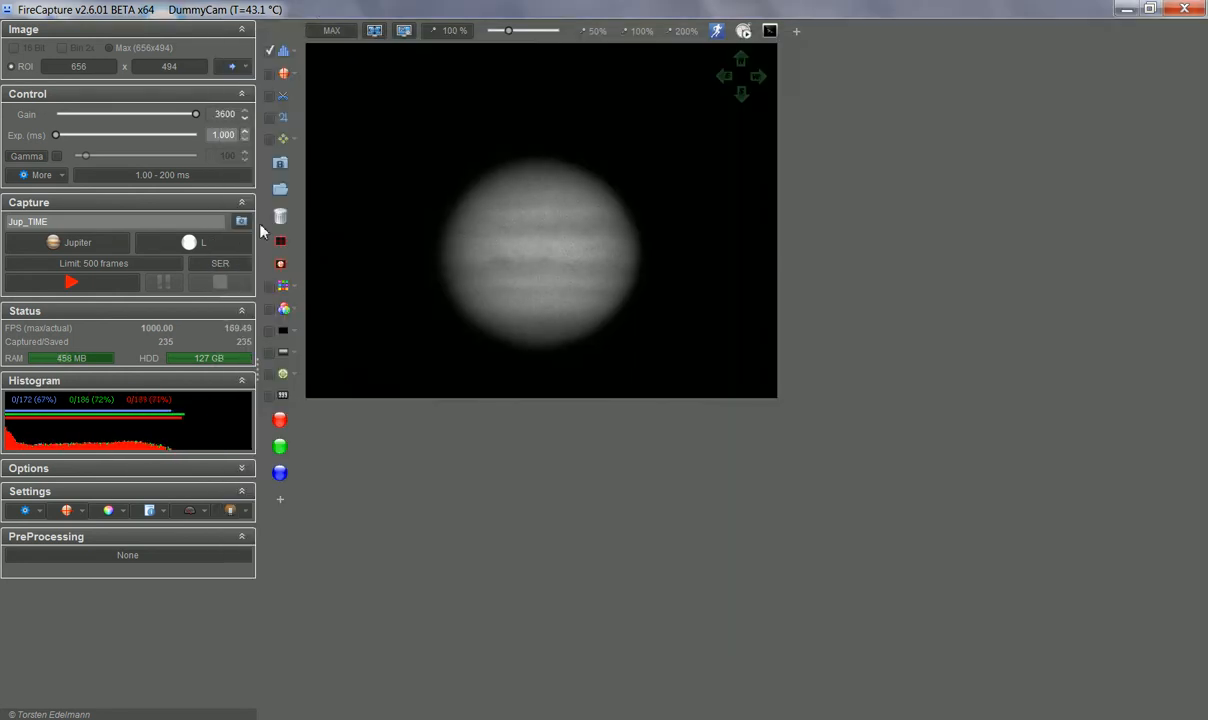
pyautogui.click(231, 511)
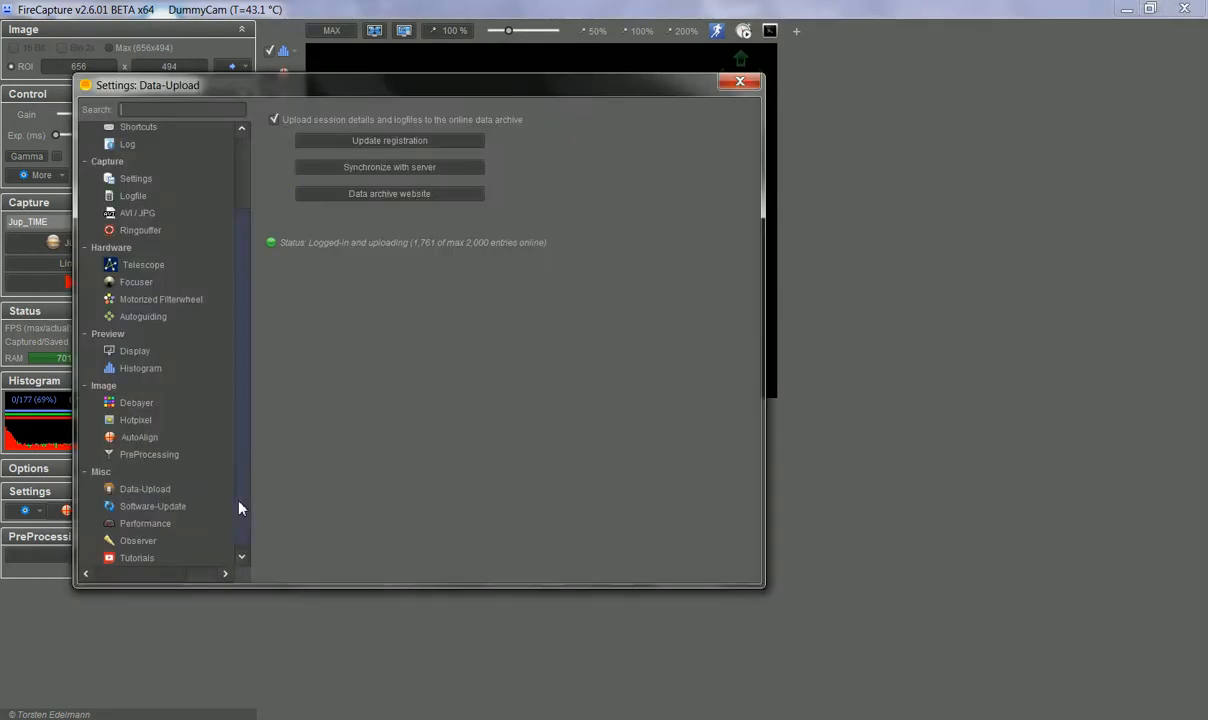
pyautogui.click(128, 493)
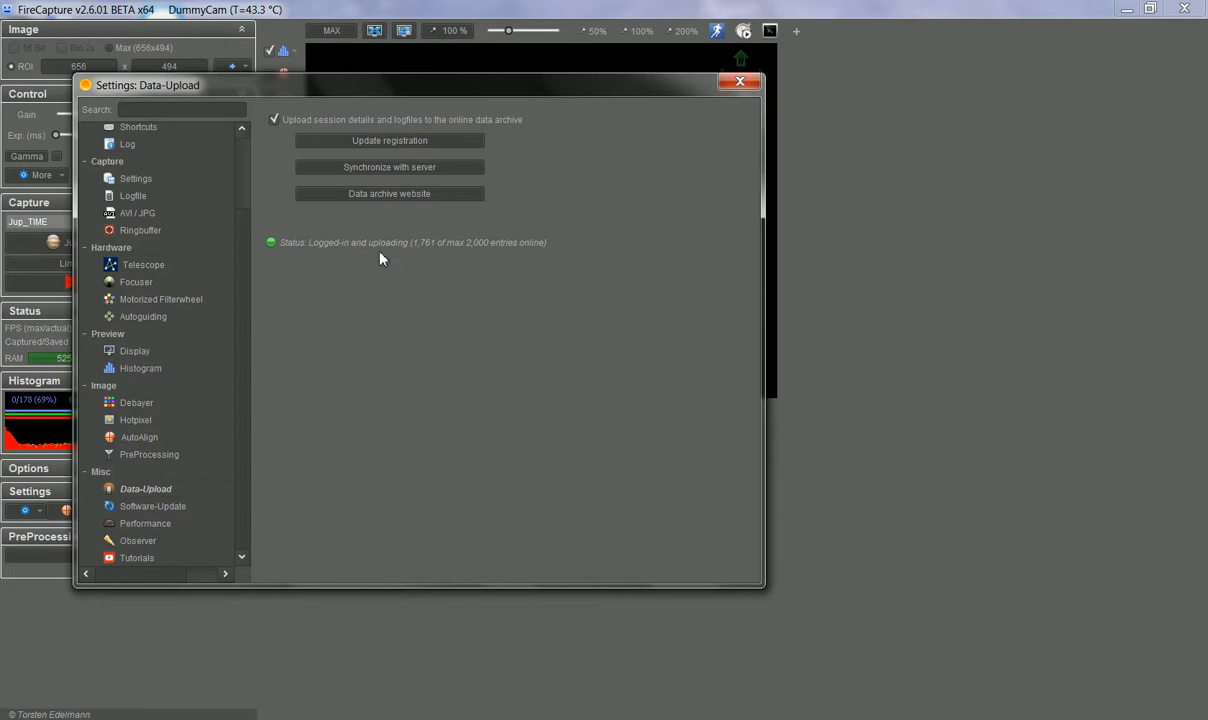
pyautogui.click(393, 144)
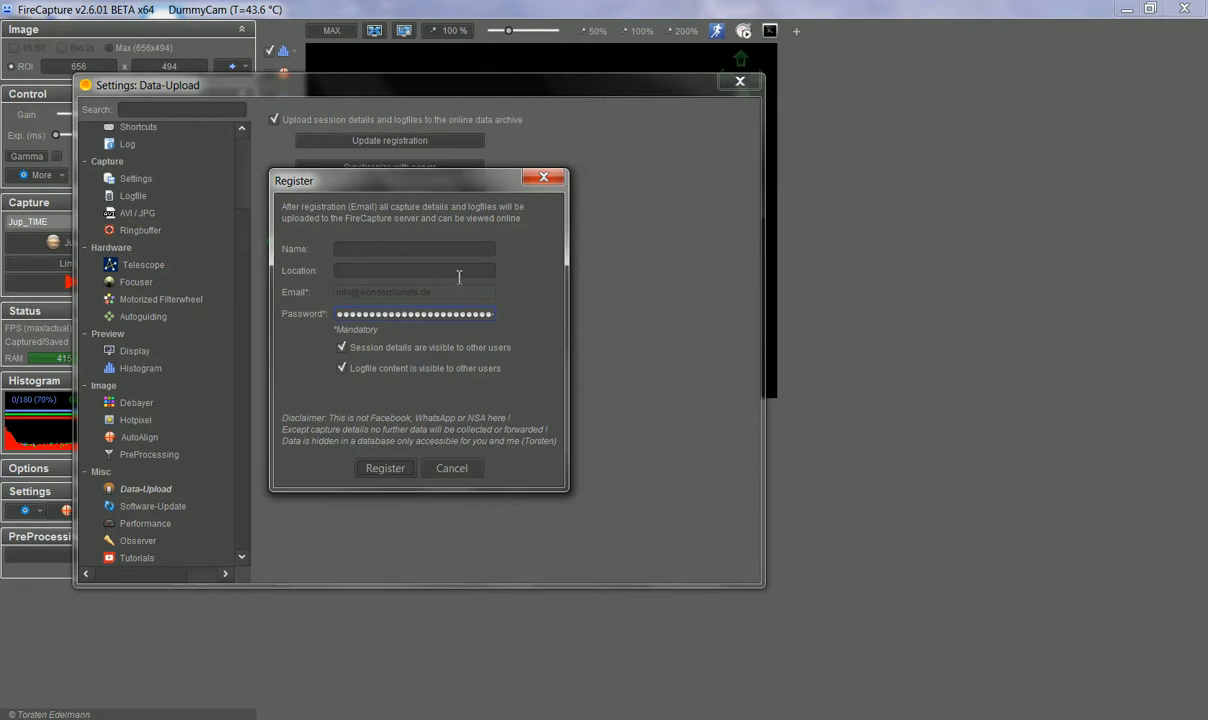
pyautogui.click(540, 180)
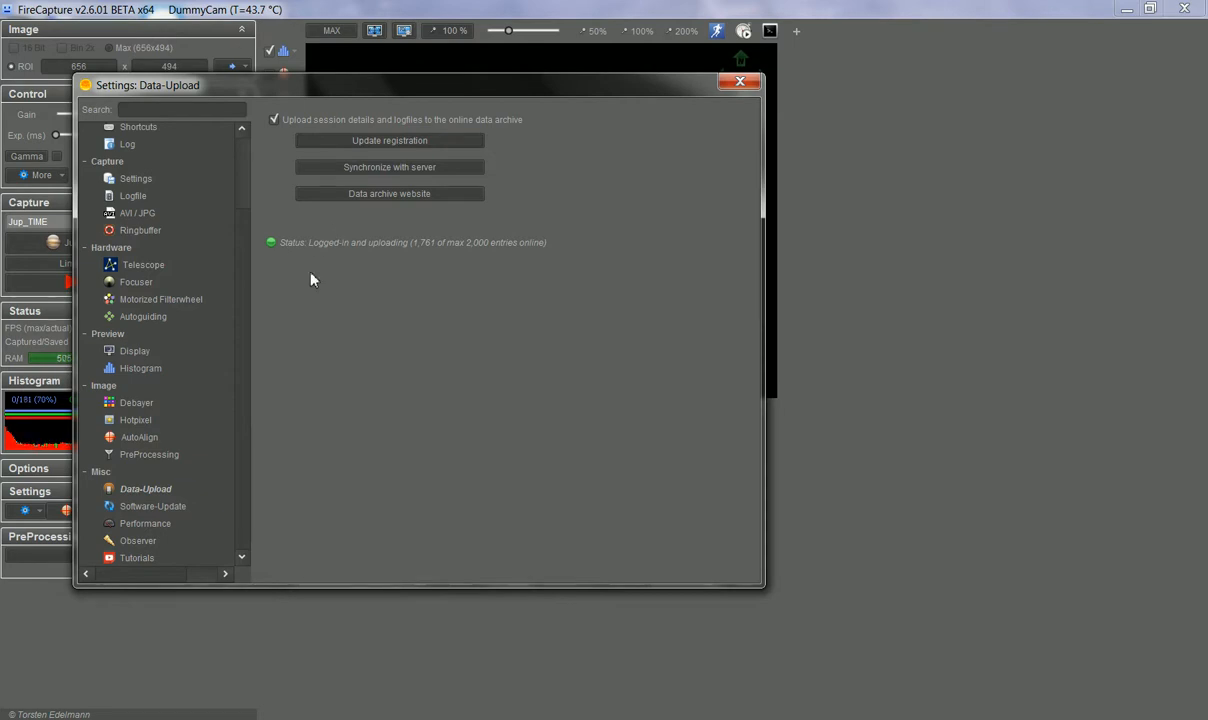
# Check session.dat in the FireCapture_v2.6beta_x64 folder and synchronize the session details with the server
pyautogui.click(106, 718)
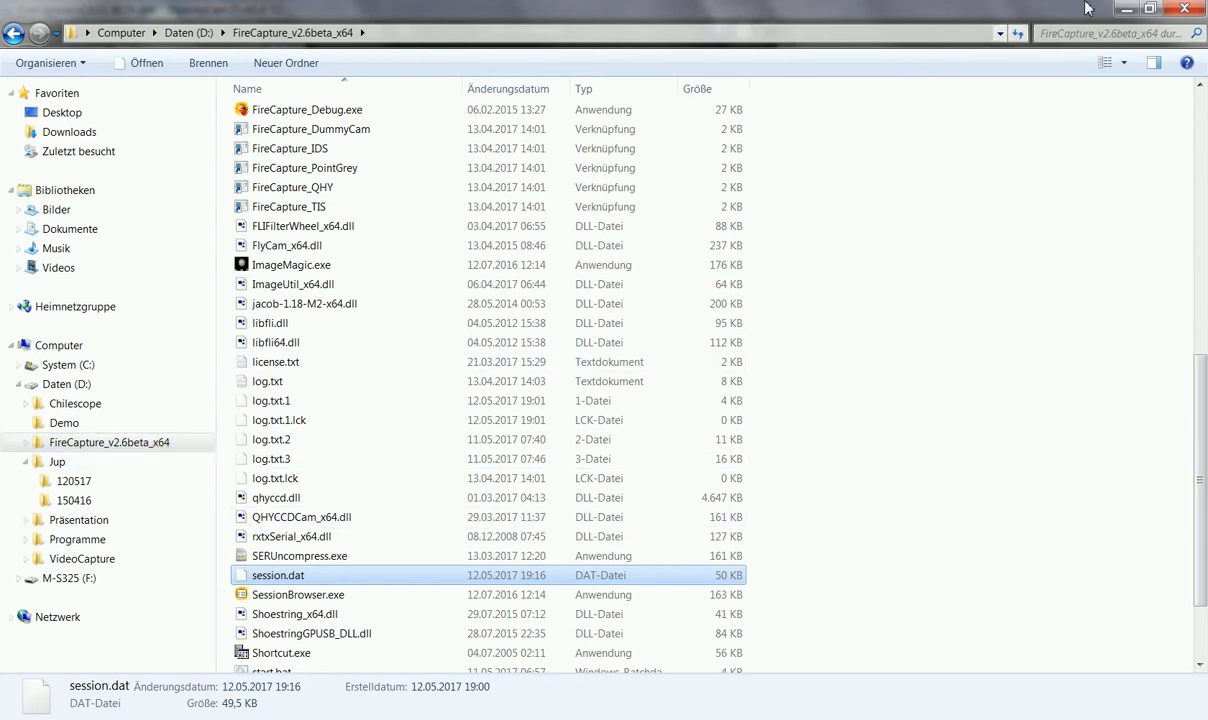
pyautogui.click(1126, 10)
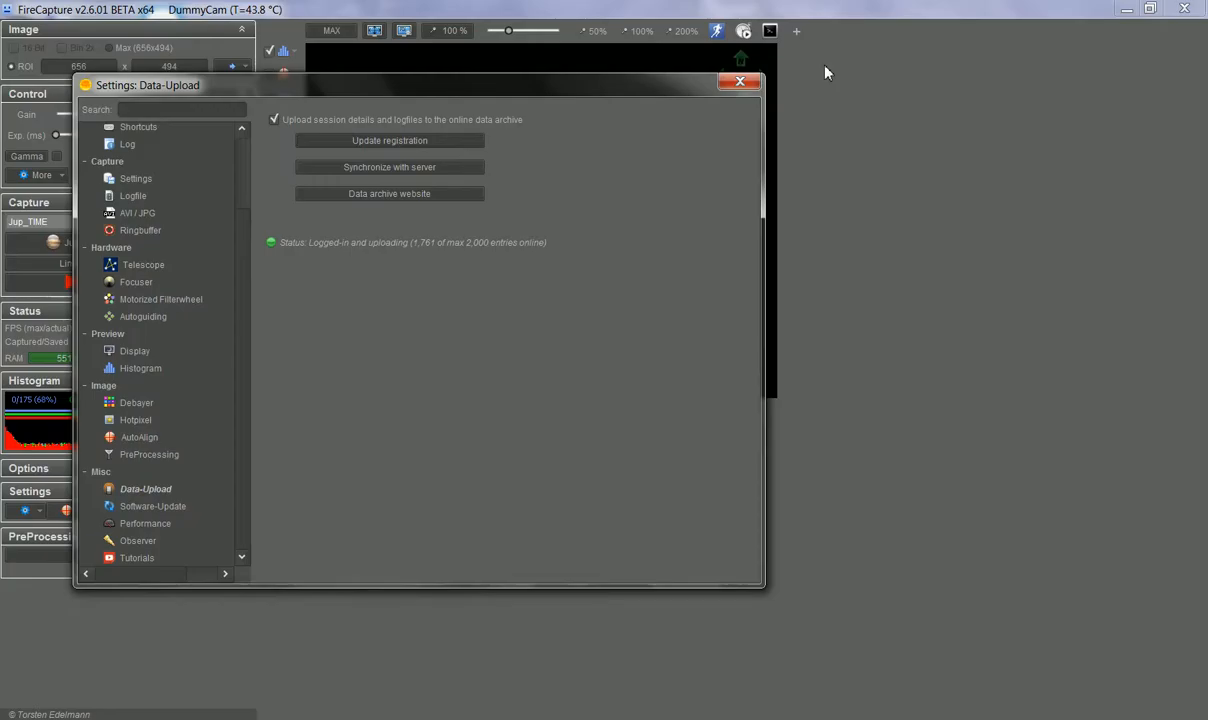
pyautogui.click(410, 167)
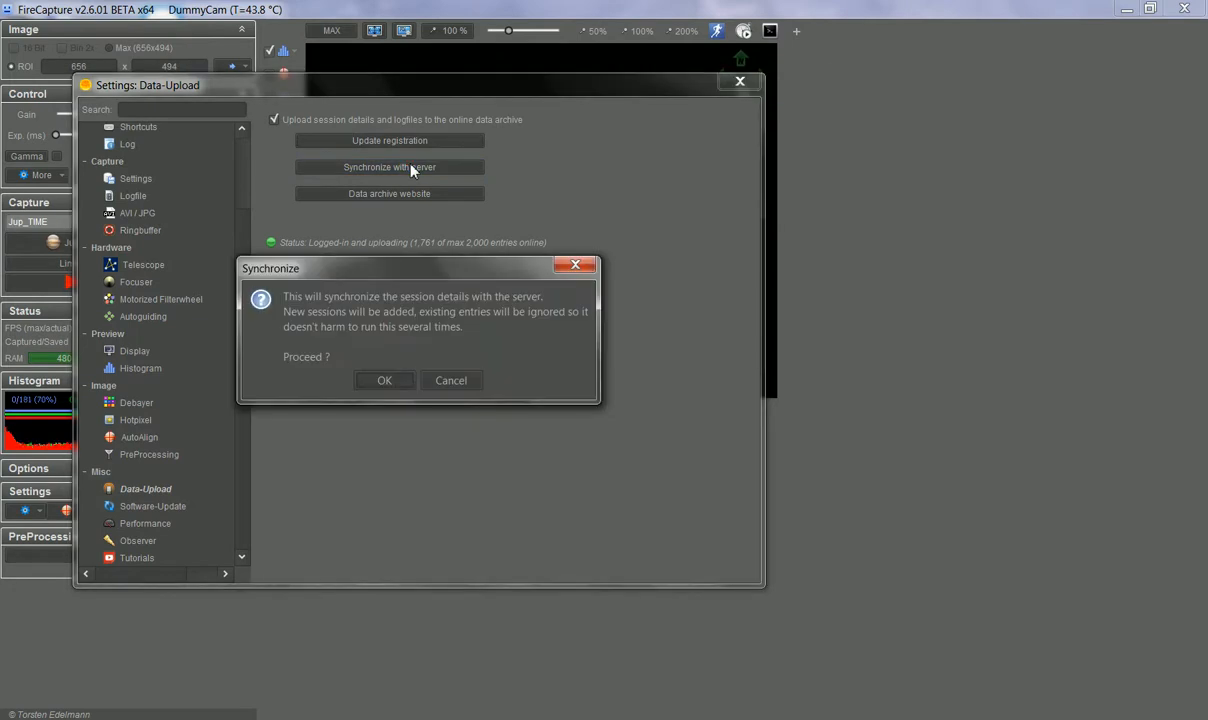
pyautogui.click(379, 383)
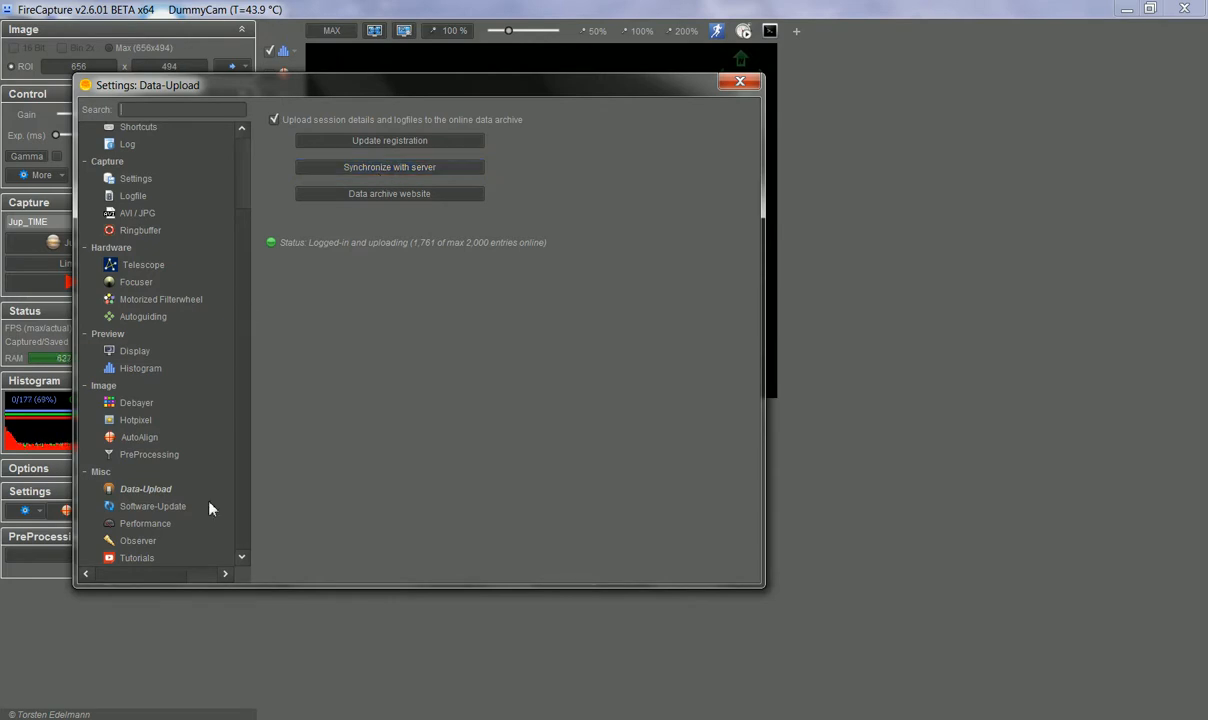
pyautogui.click(385, 197)
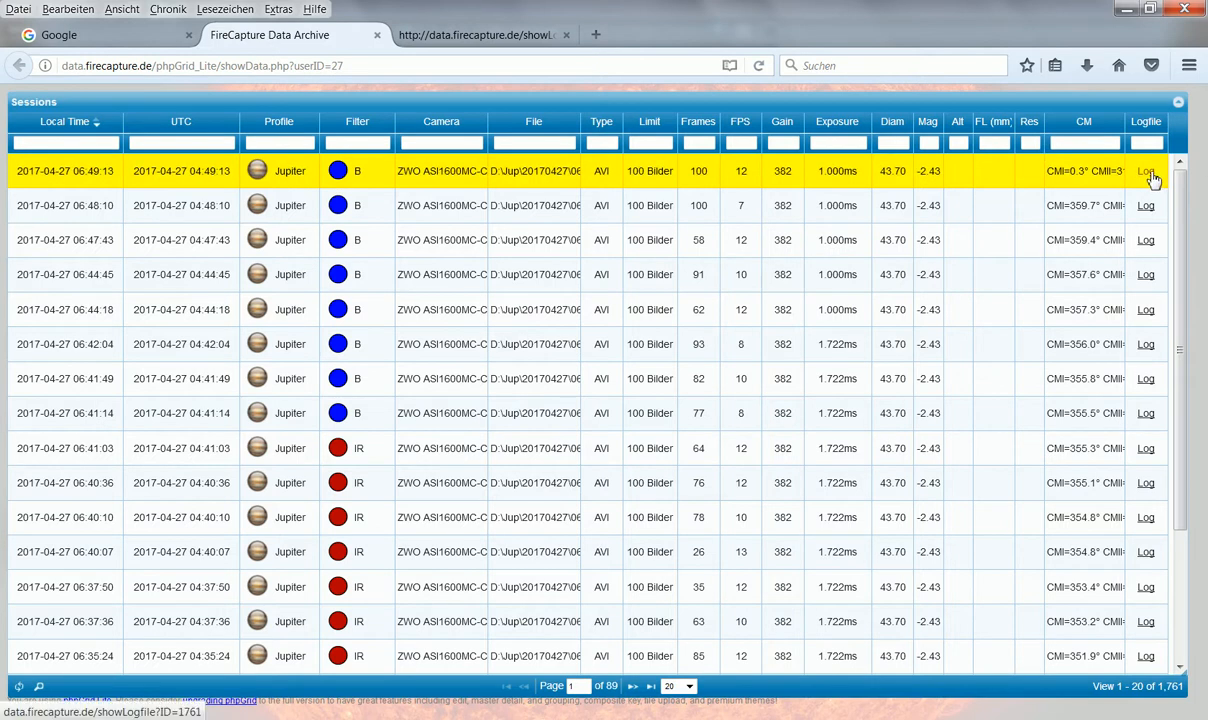
pyautogui.click(484, 35)
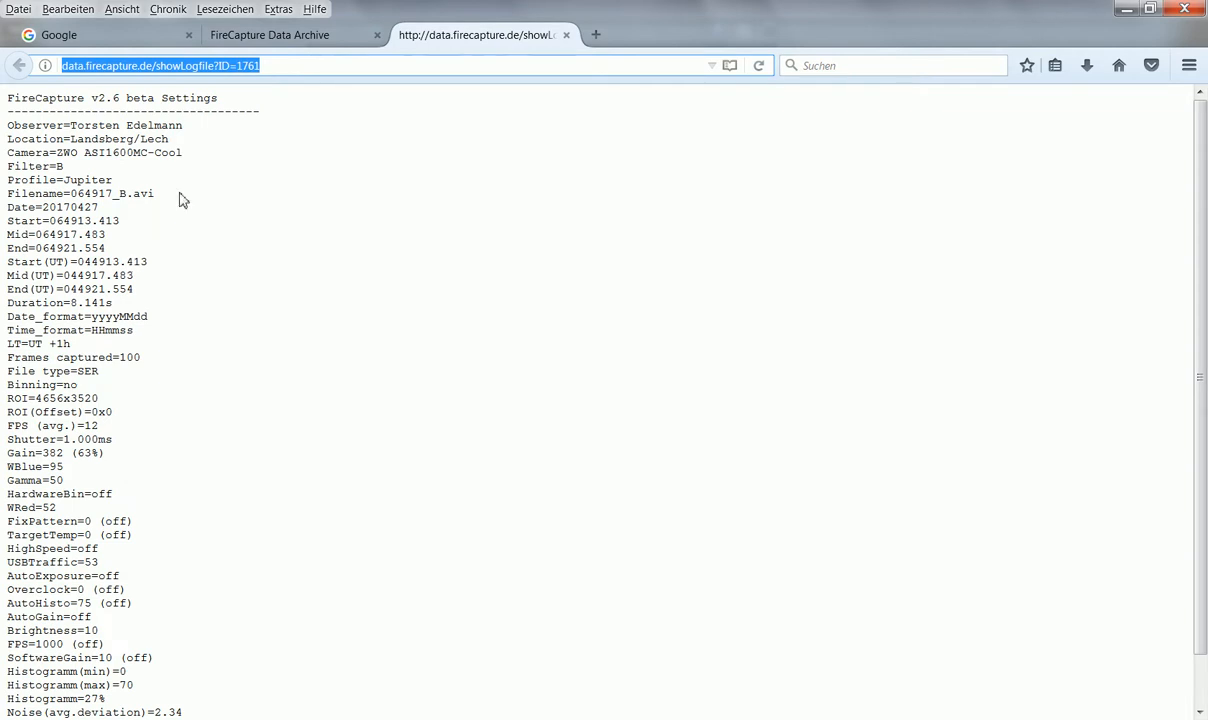
pyautogui.click(280, 46)
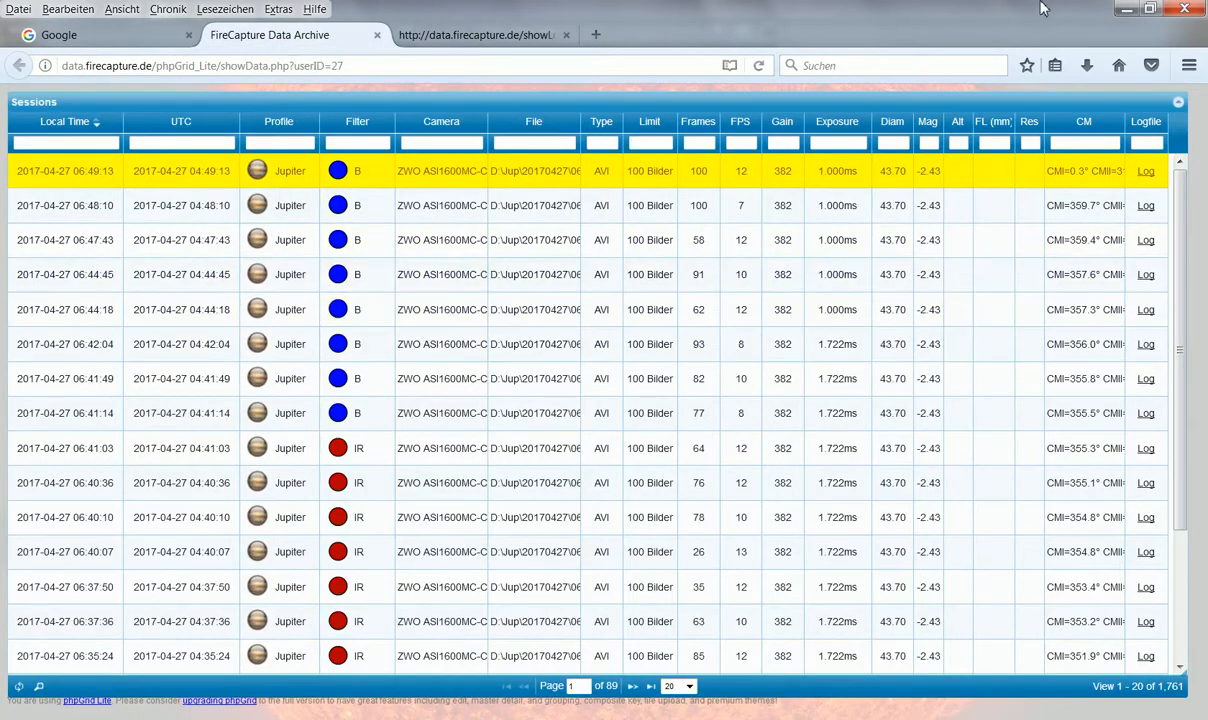
pyautogui.click(1124, 12)
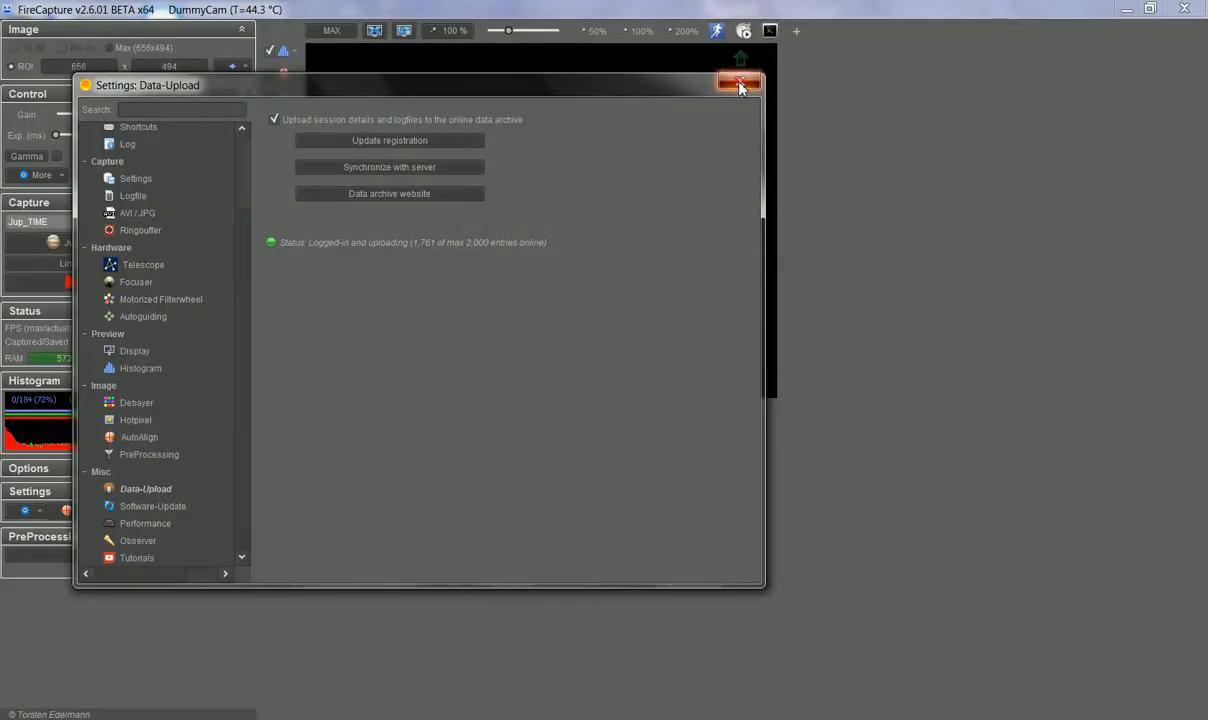
pyautogui.click(740, 80)
# Disable the separate window option for ADC tuning and turn on ADC tuning in the preview
pyautogui.click(543, 719)
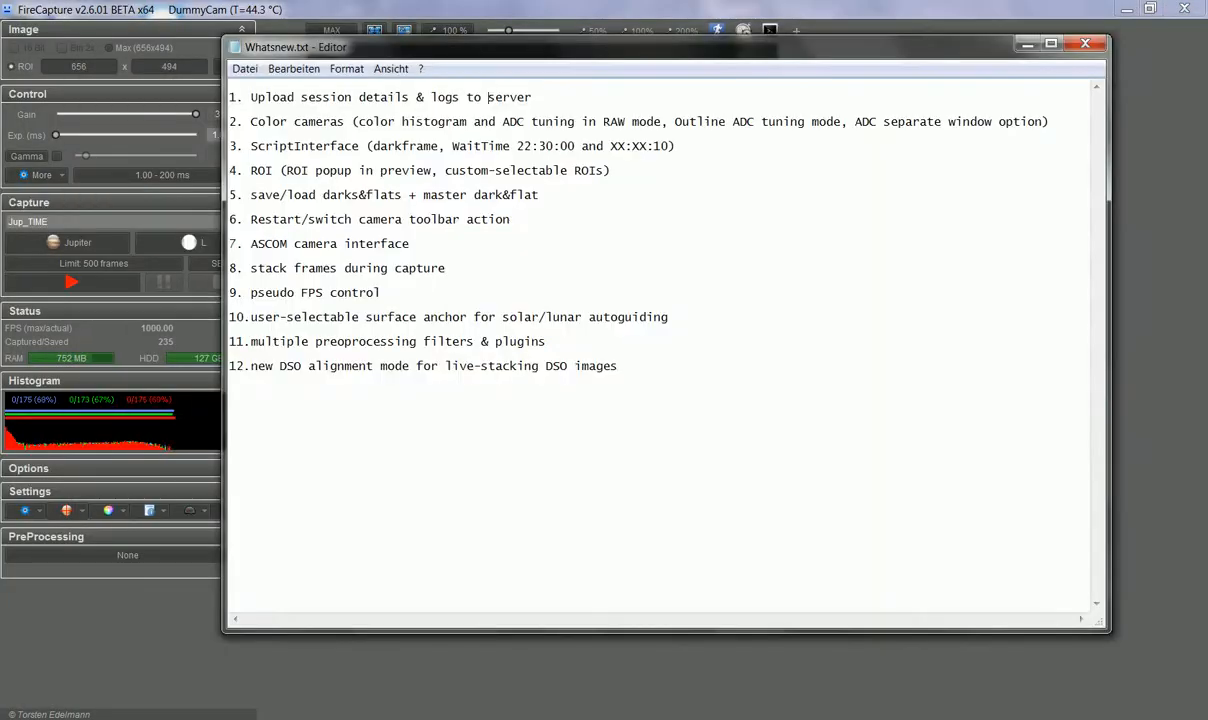
pyautogui.click(366, 13)
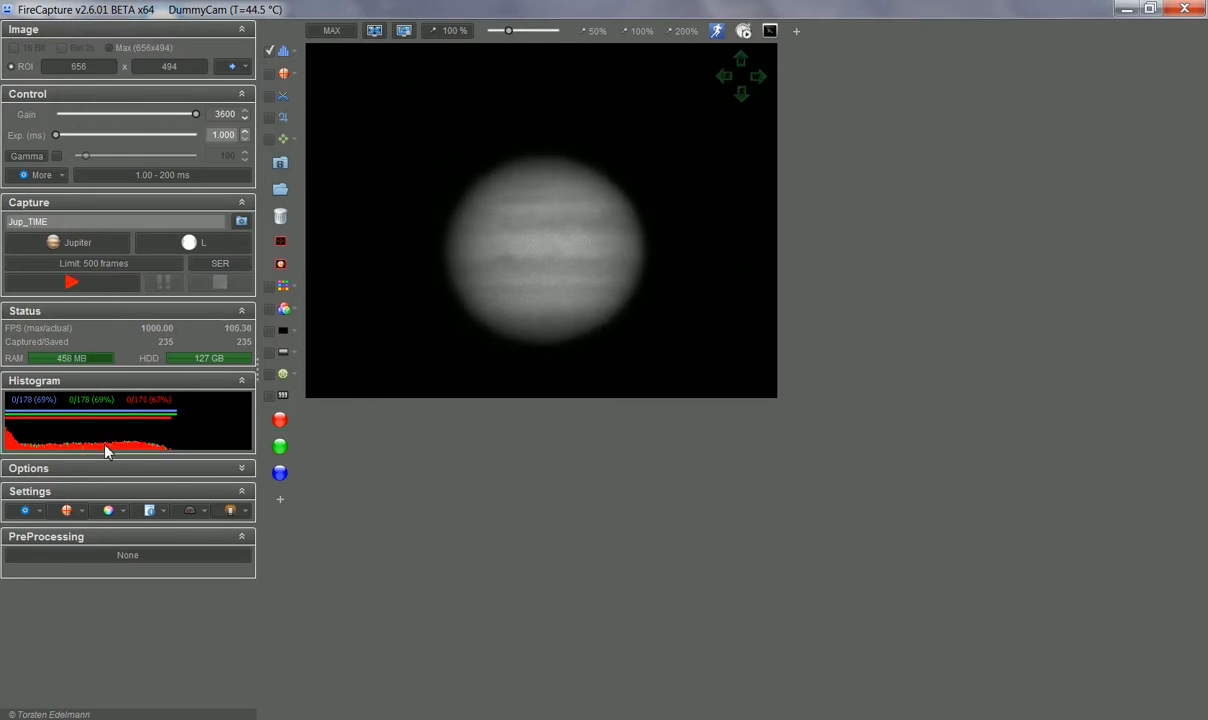
pyautogui.click(299, 312)
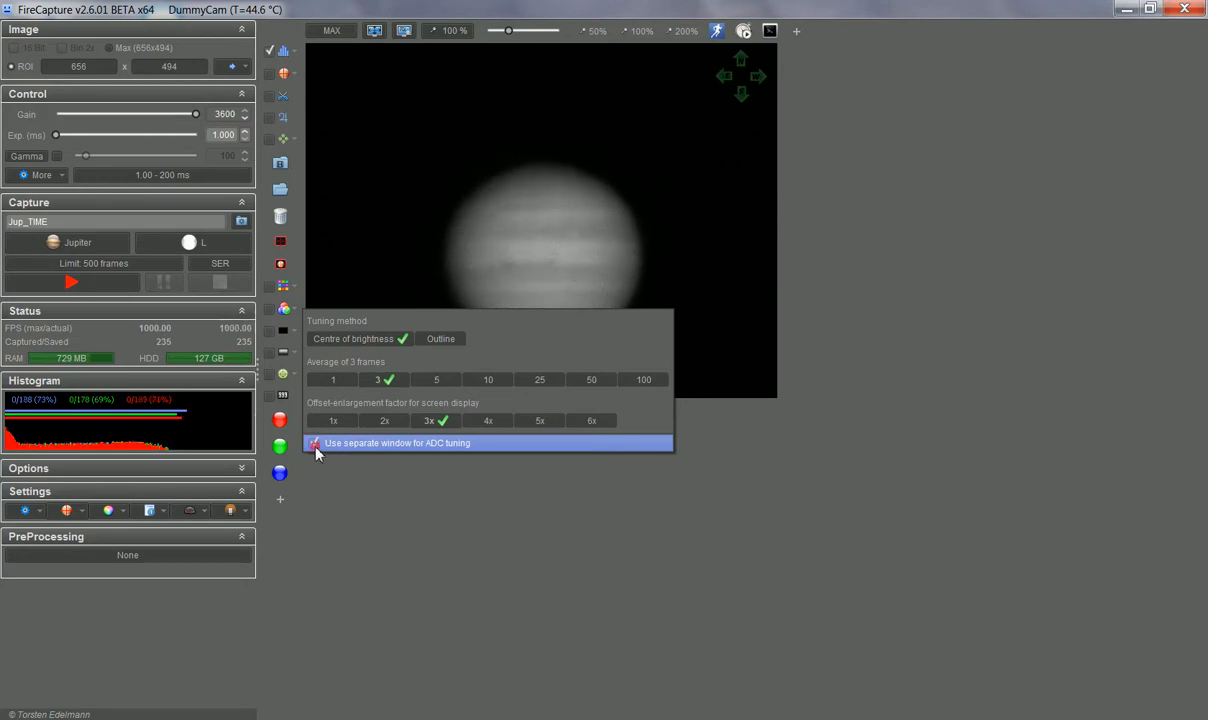
pyautogui.click(316, 446)
pyautogui.click(270, 309)
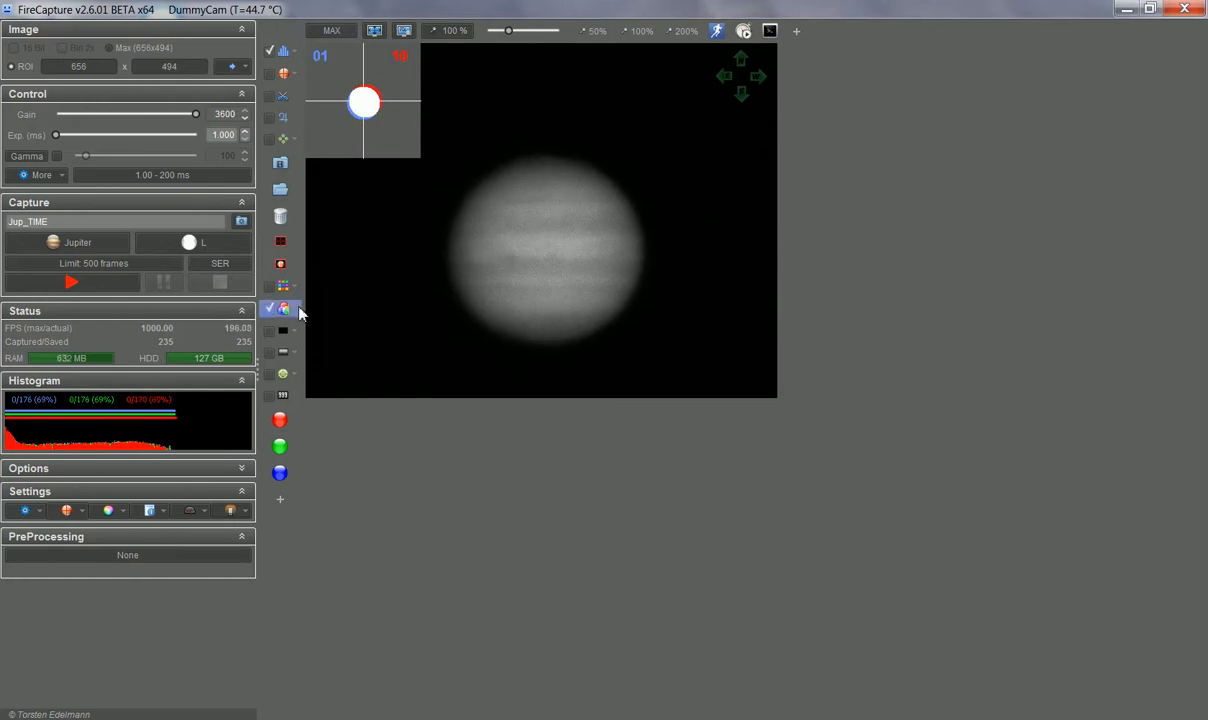
# Show the ADC tuning in a separate window and shrink that window slightly
pyautogui.moveTo(302, 313)
pyautogui.click(370, 443)
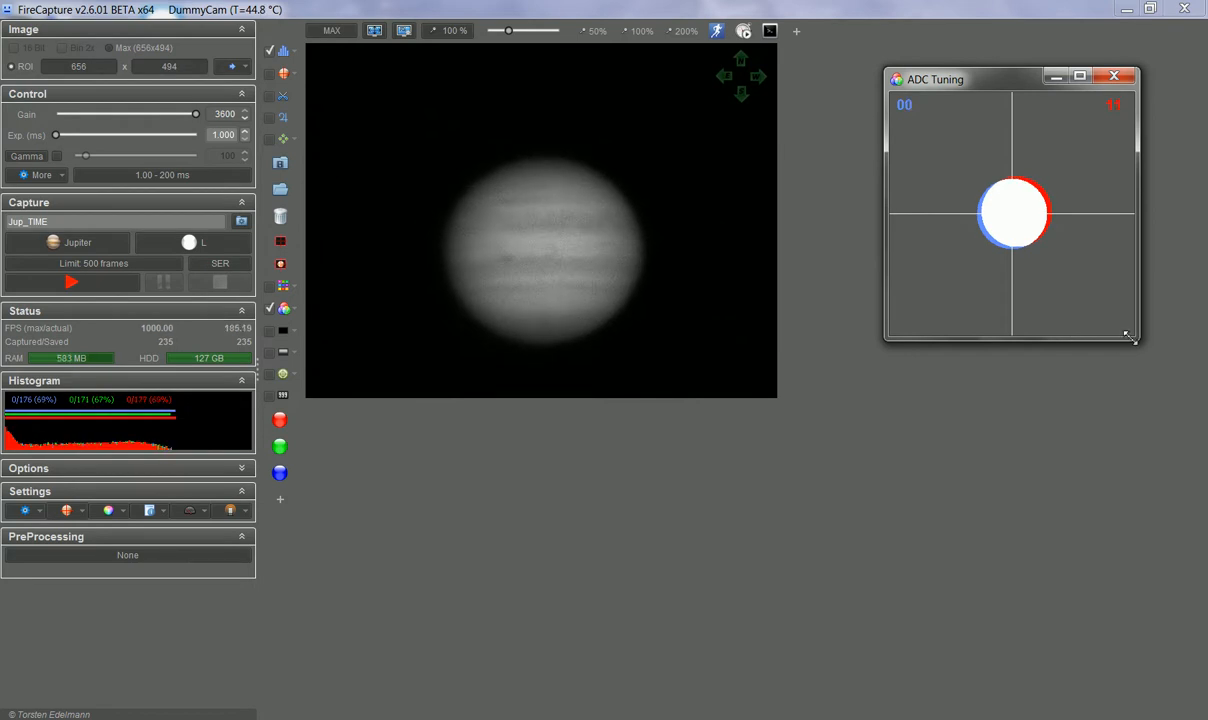
pyautogui.moveTo(1135, 337); pyautogui.dragTo(1110, 302)
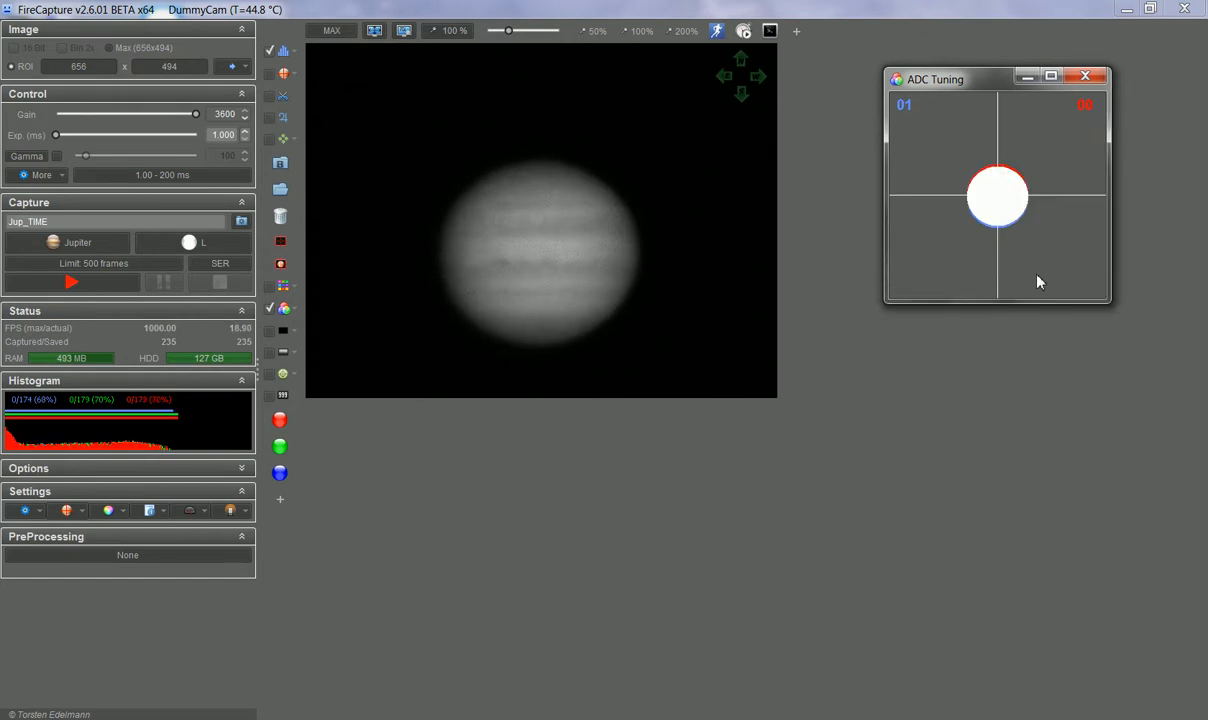
# Set the ADC tuning method to Outline and show the outline of the green channel
pyautogui.click(296, 311)
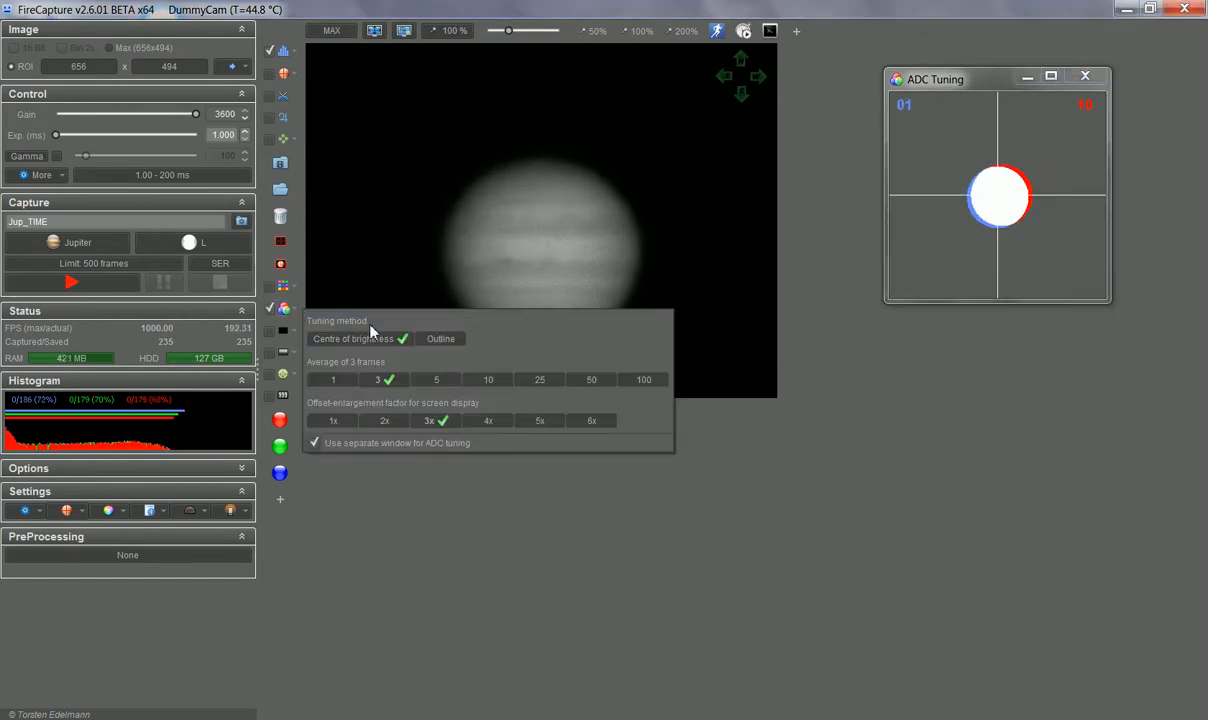
pyautogui.click(436, 343)
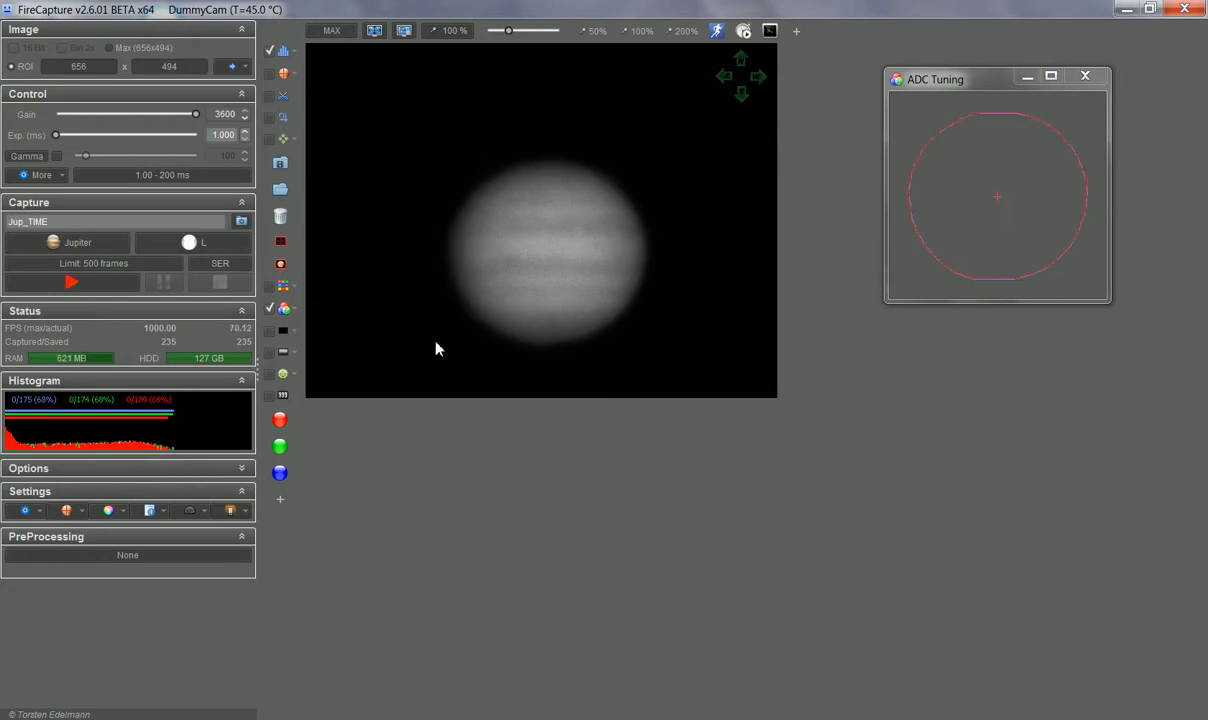
pyautogui.click(299, 307)
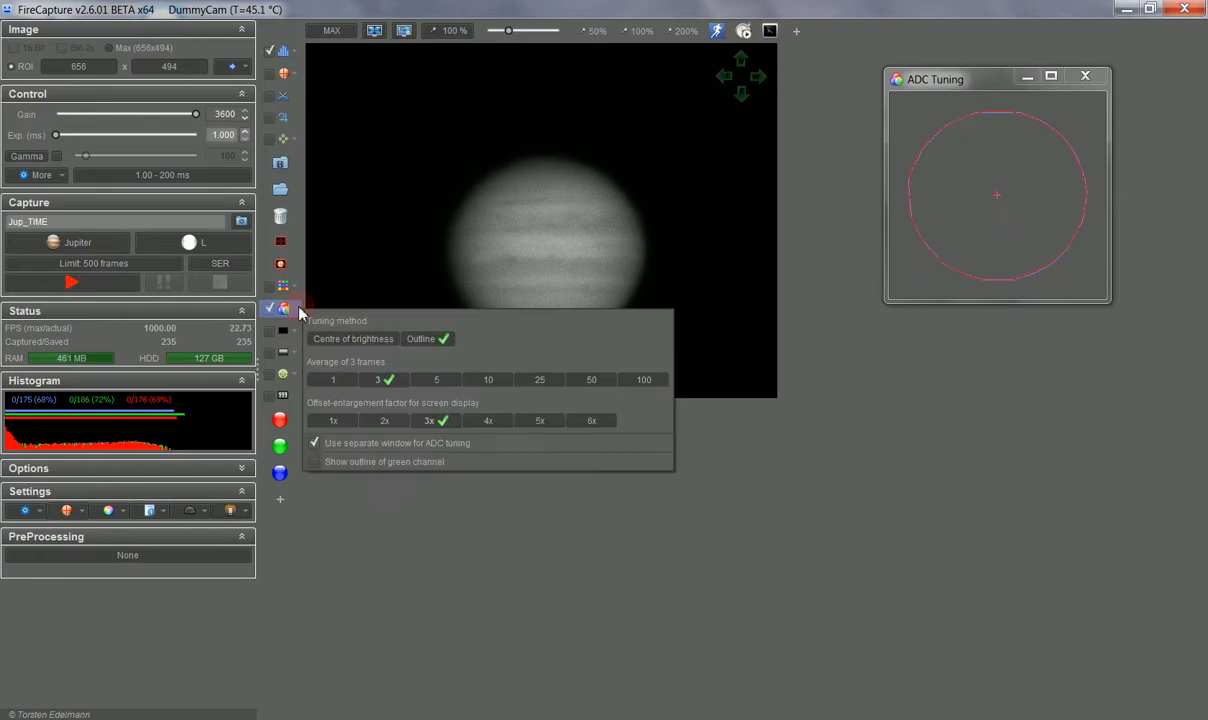
pyautogui.click(355, 466)
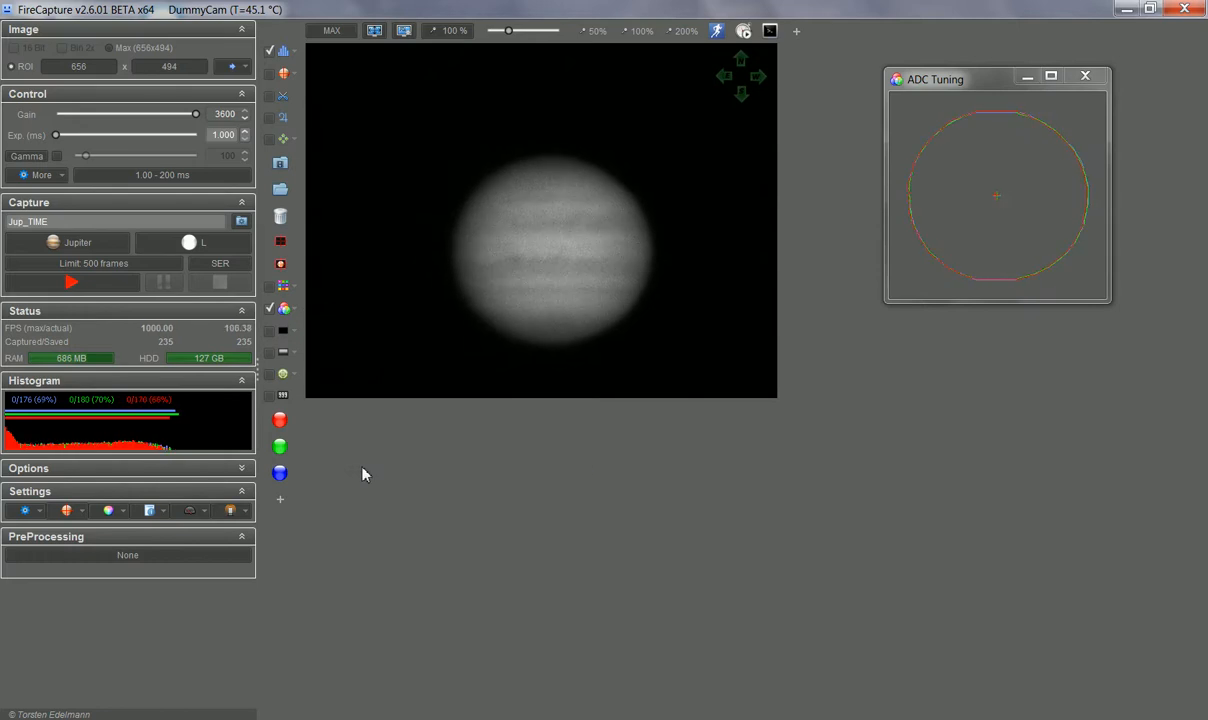
# Set the ADC tuning method to Centre of brightness and turn off ADC tuning
pyautogui.click(284, 308)
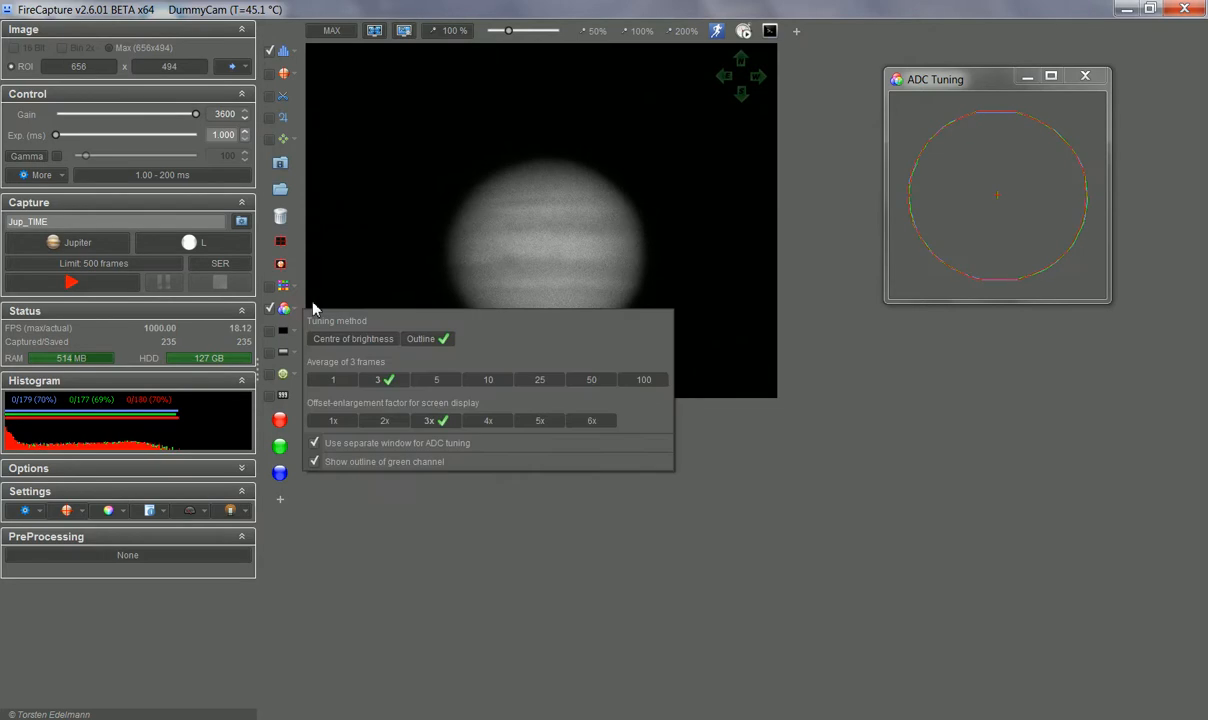
pyautogui.click(338, 338)
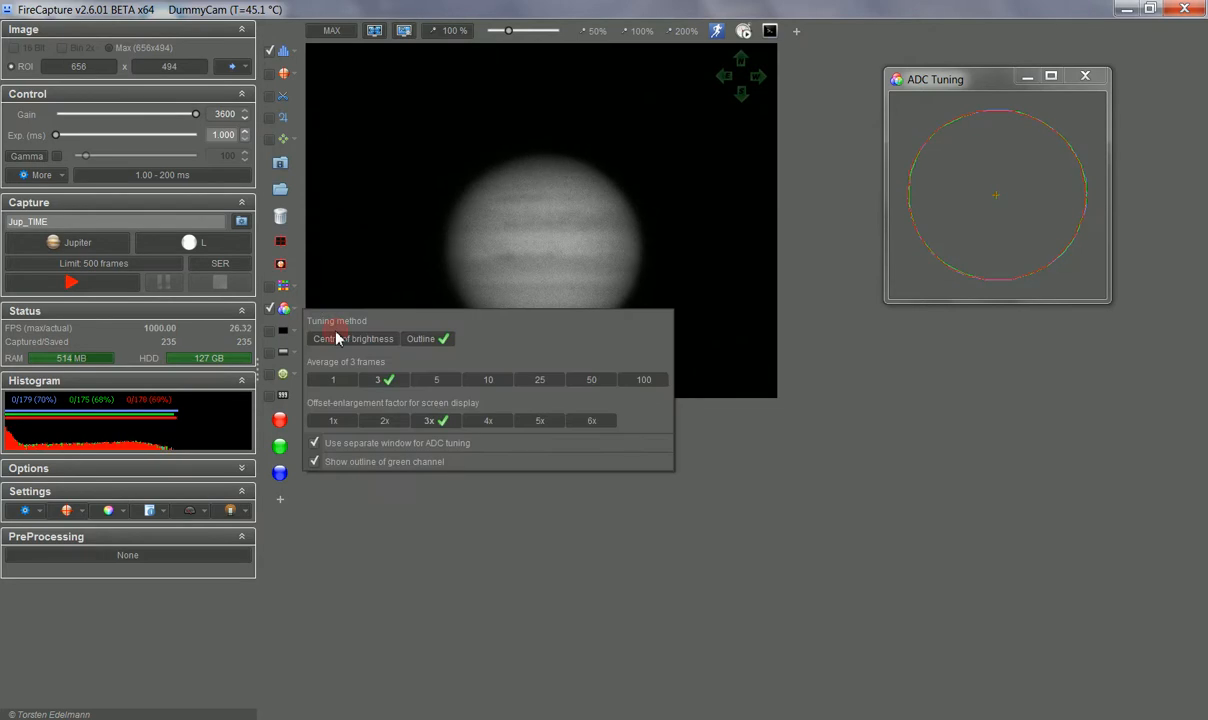
pyautogui.click(338, 338)
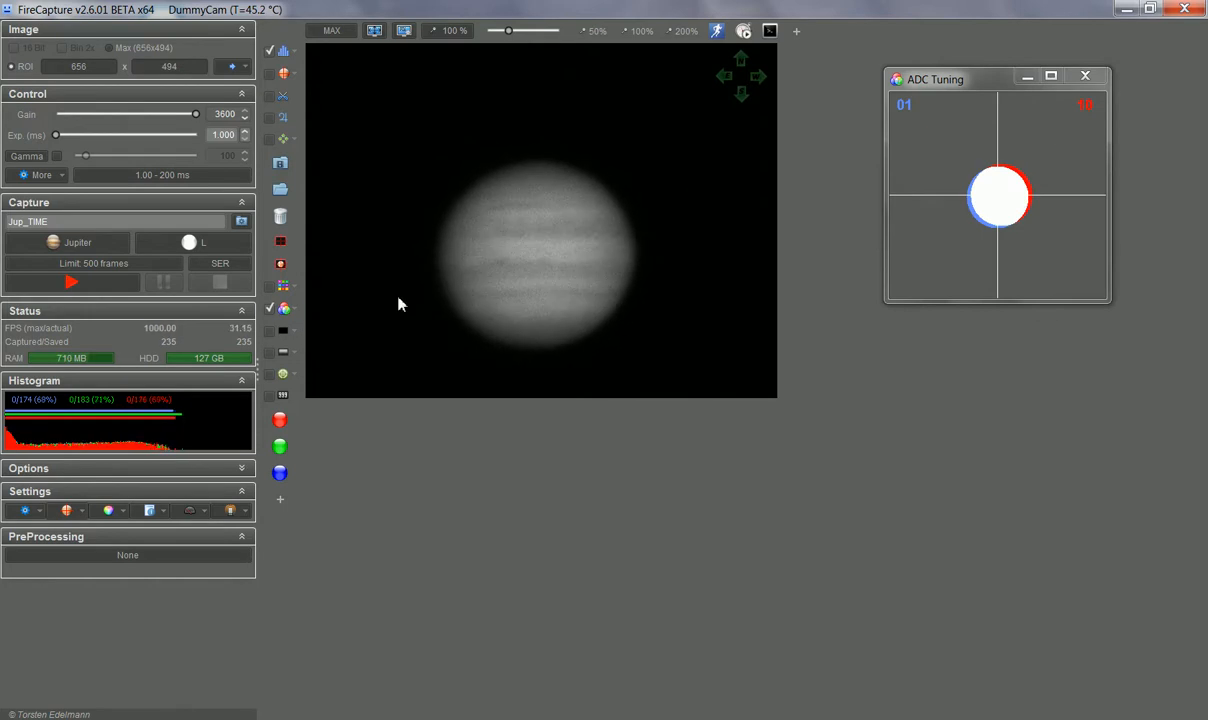
pyautogui.click(269, 308)
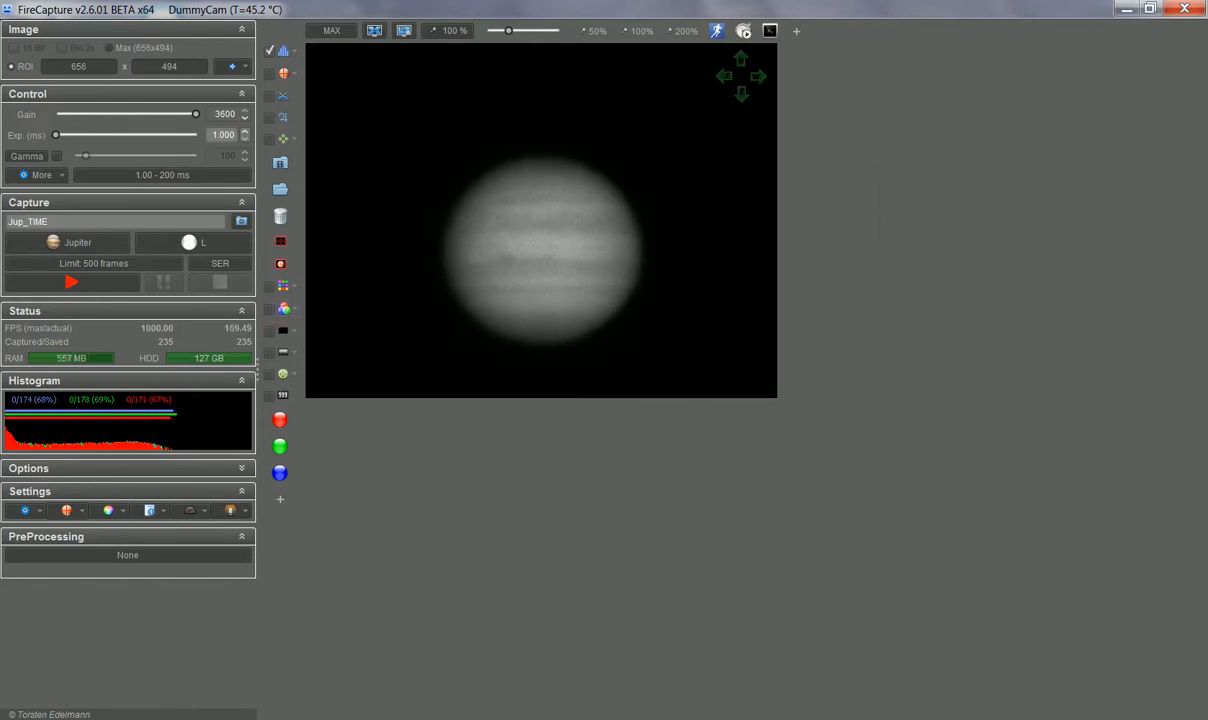
# Open the FireCapture Script Interface and load v2.6_whatsnew.script
pyautogui.click(549, 719)
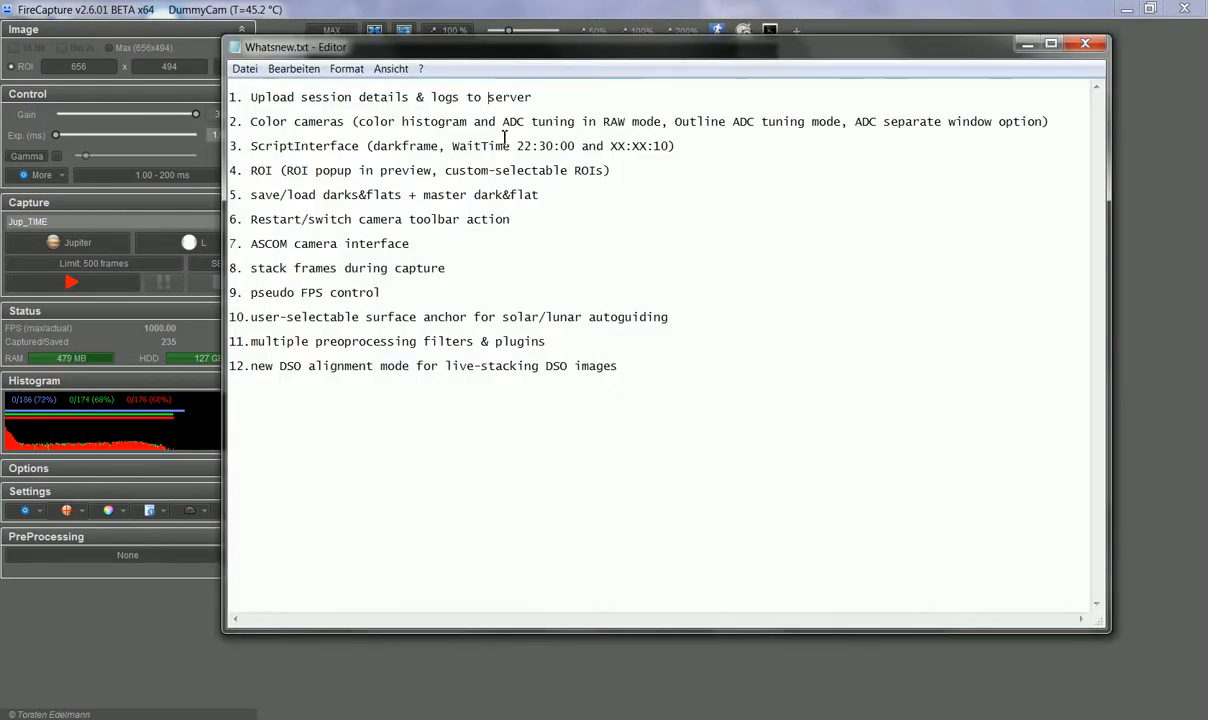
pyautogui.click(600, 32)
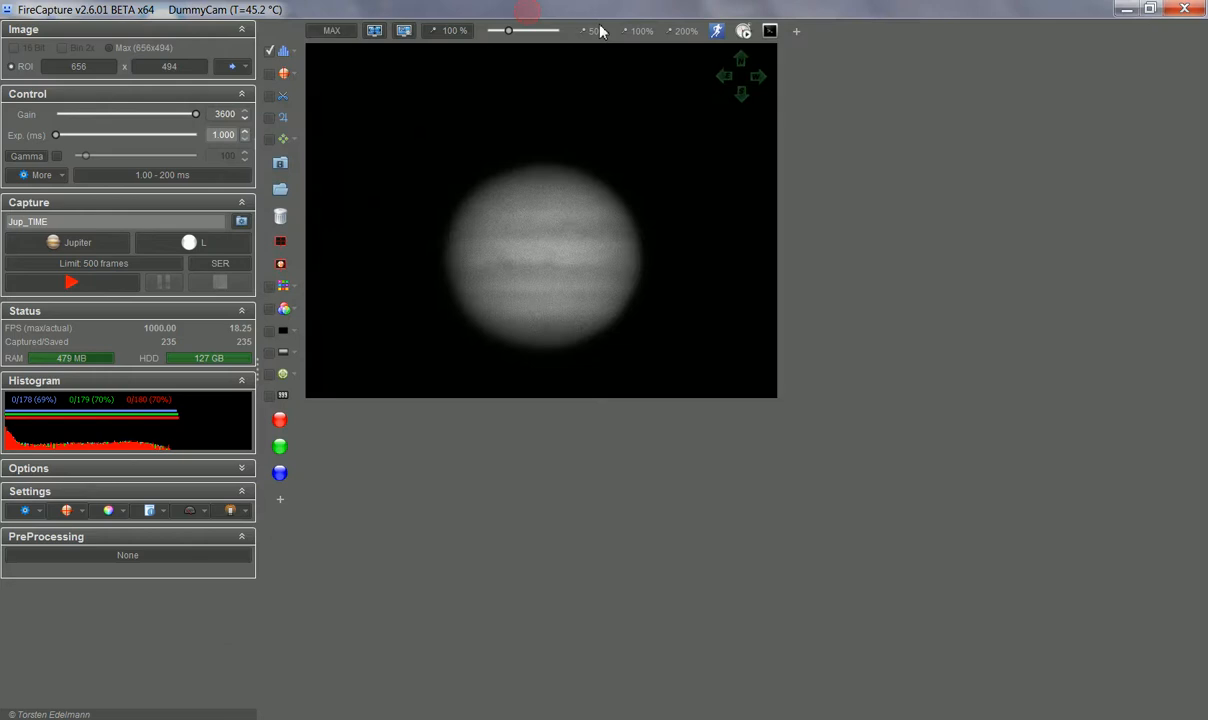
pyautogui.click(769, 31)
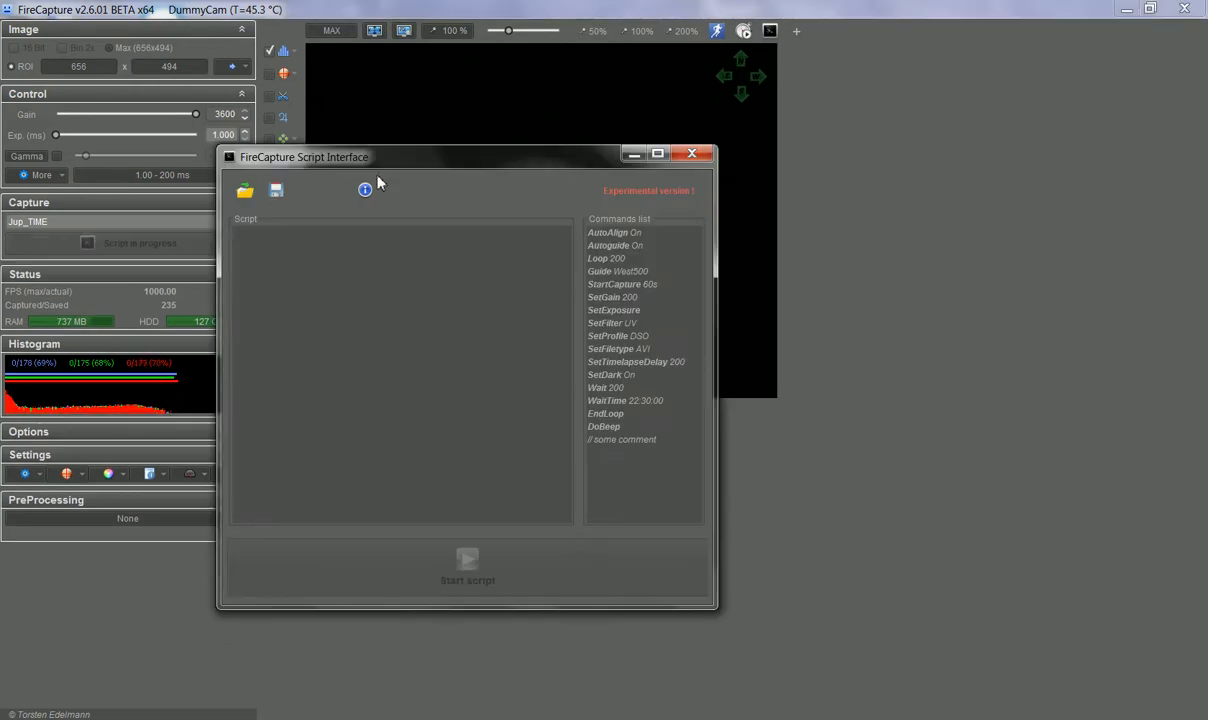
pyautogui.click(244, 190)
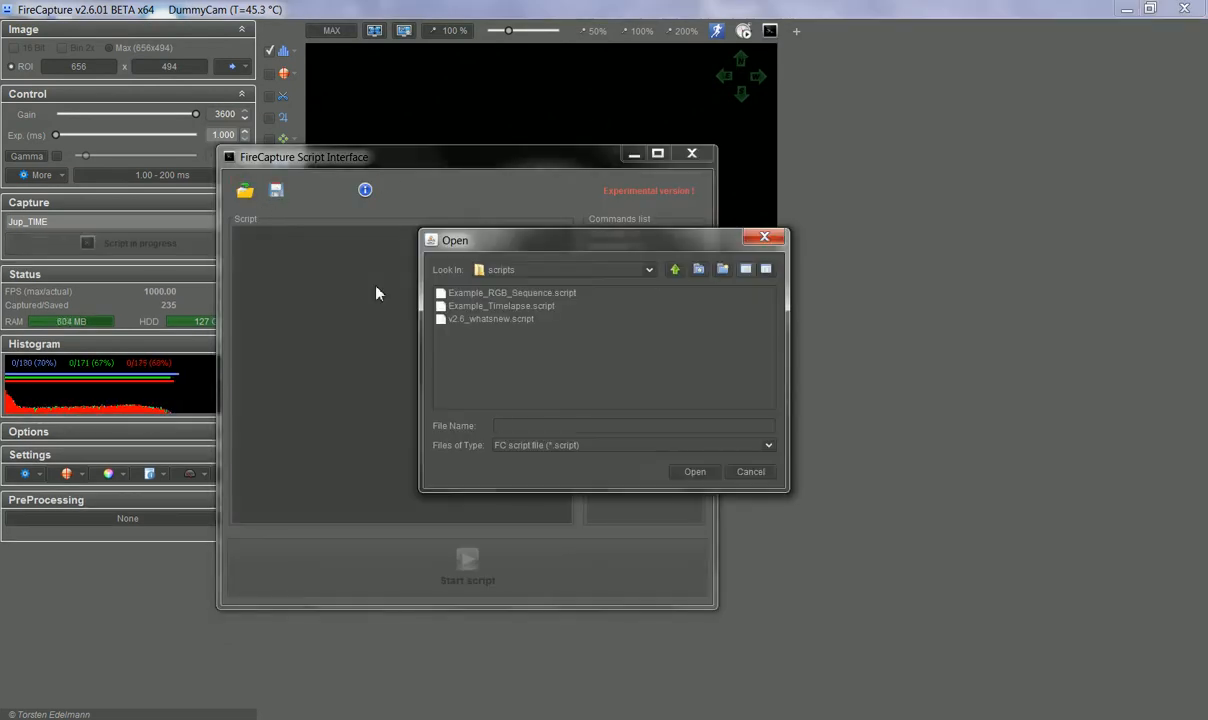
pyautogui.doubleClick(495, 319)
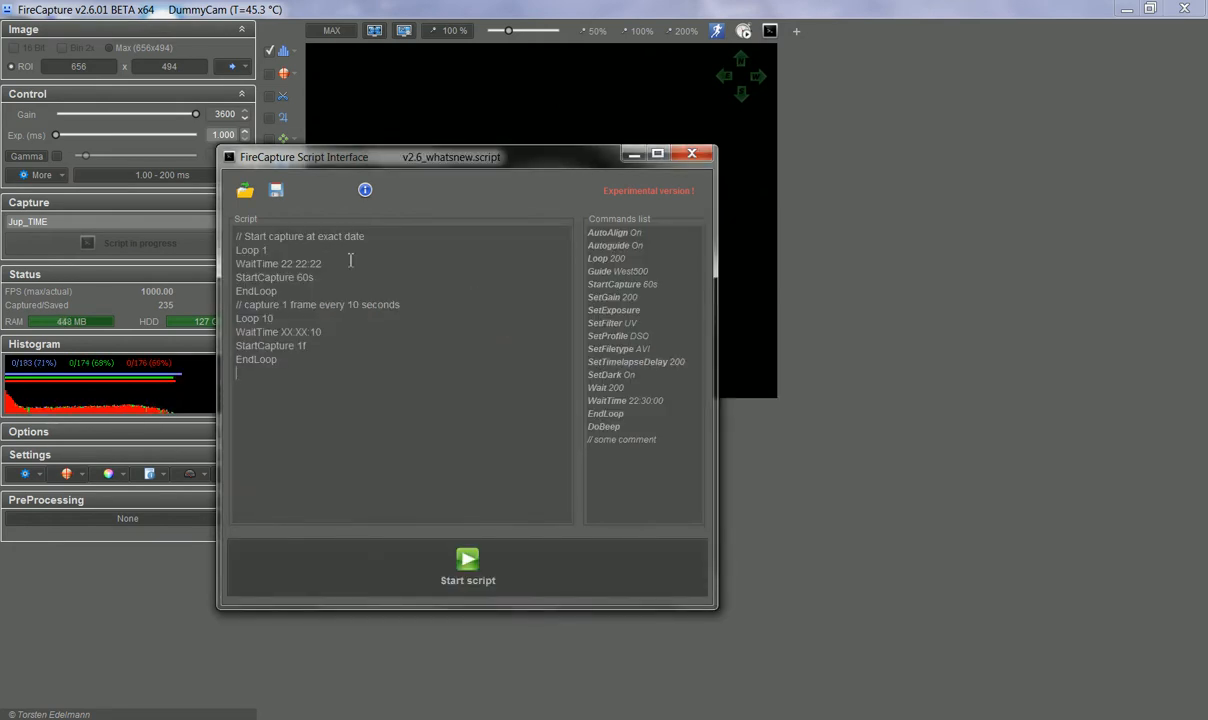
# Highlight the WaitTime command and its hour value in the script's first loop
pyautogui.doubleClick(268, 263)
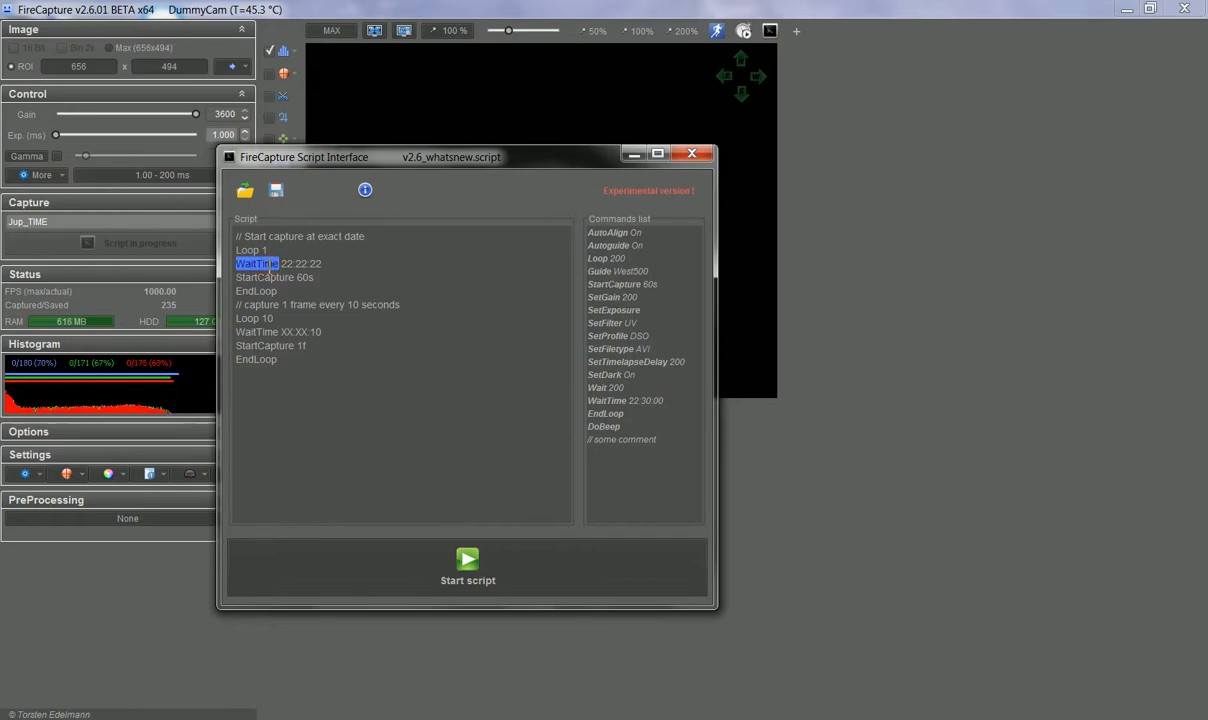
pyautogui.doubleClick(287, 263)
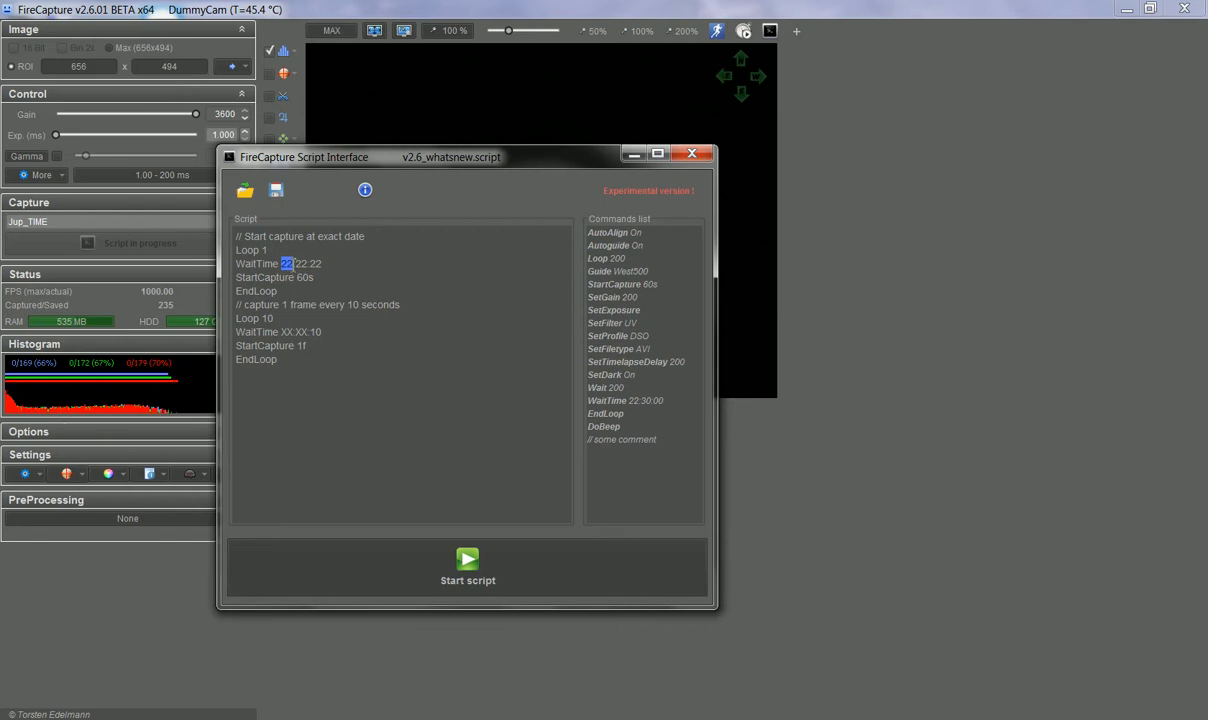
# Delete the whole first loop, from Loop 1 through its EndLoop, from the script
pyautogui.click(273, 266)
pyautogui.moveTo(281, 264); pyautogui.dragTo(325, 264)
pyautogui.moveTo(278, 290); pyautogui.dragTo(236, 251)
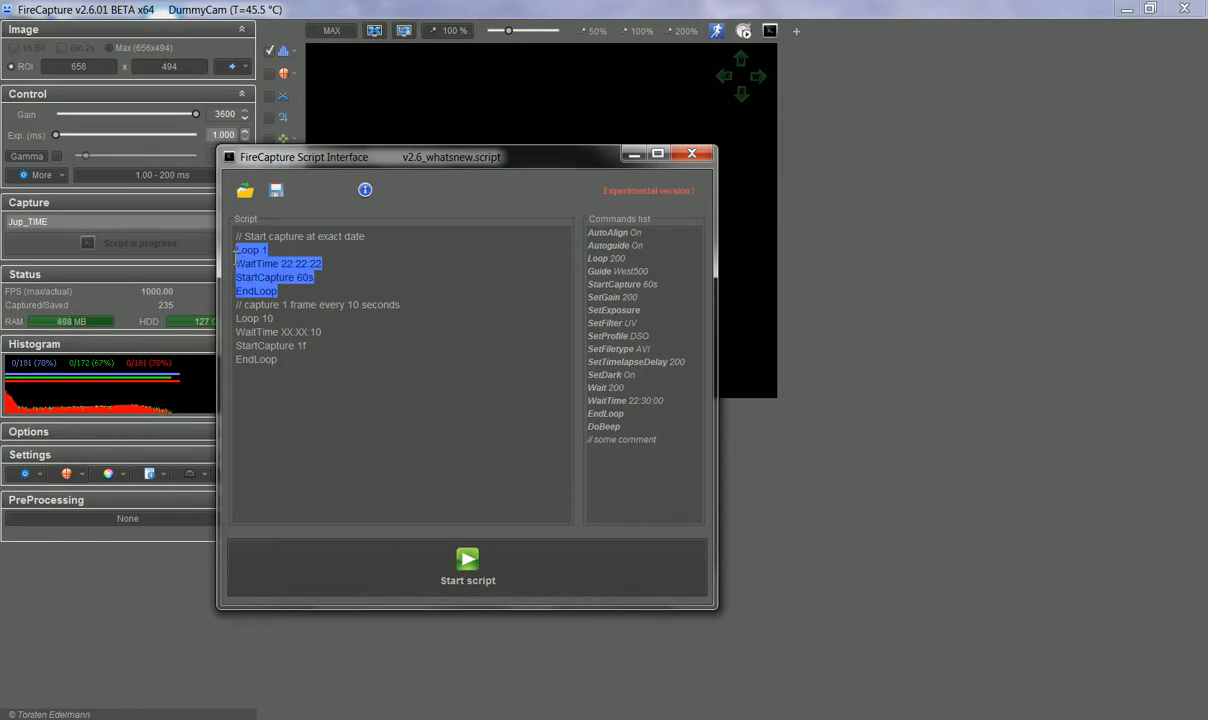
pyautogui.press('Delete')
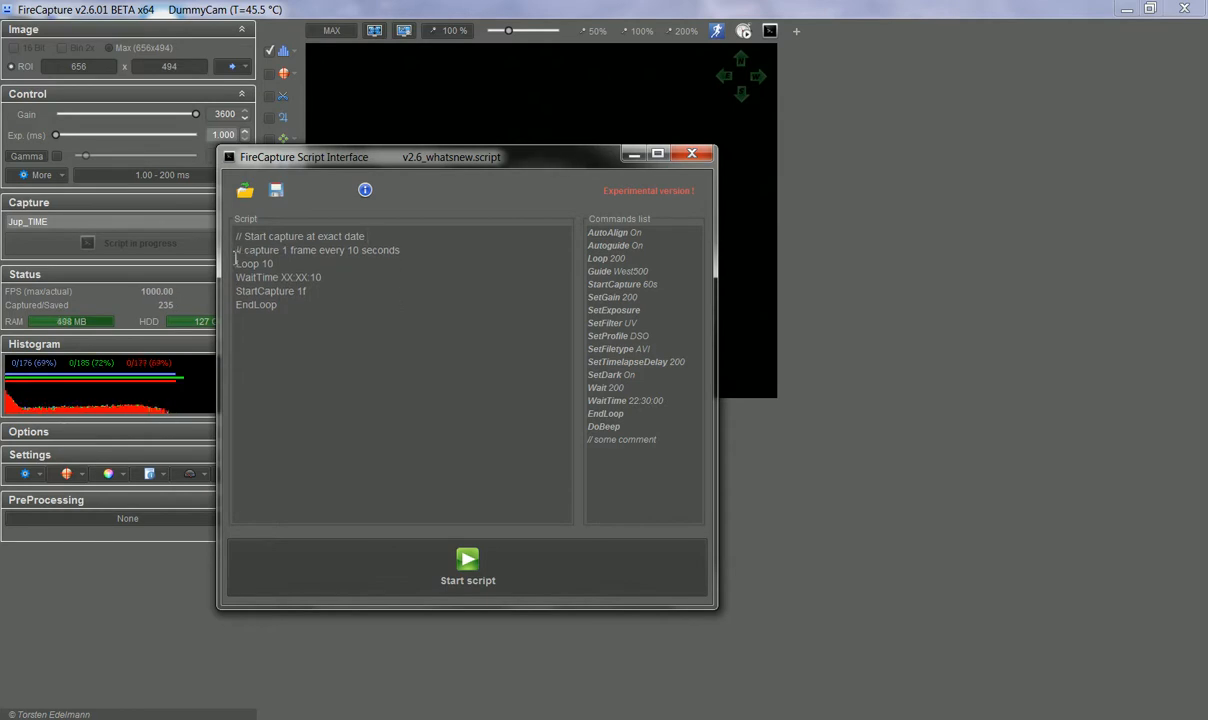
# Run the remaining 10-pass loop with WaitTime XX:XX:10 and show the system clock while it runs
pyautogui.moveTo(279, 277); pyautogui.dragTo(323, 279)
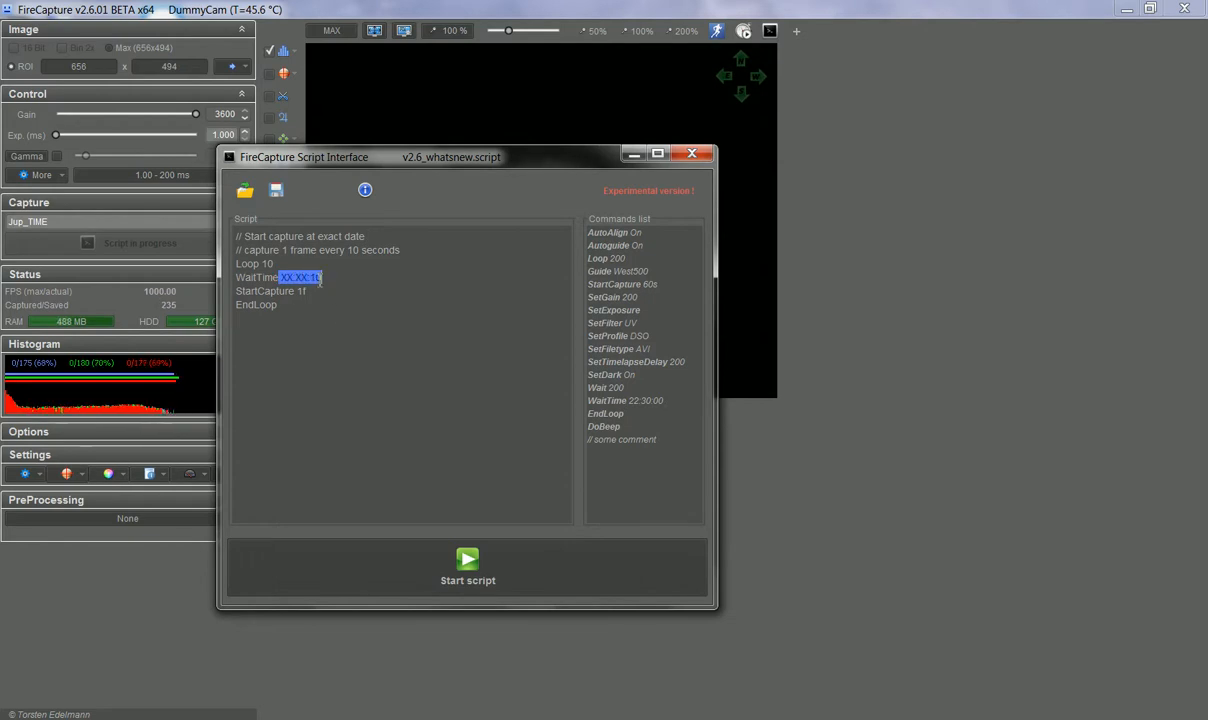
pyautogui.moveTo(262, 264); pyautogui.dragTo(325, 280)
pyautogui.click(412, 575)
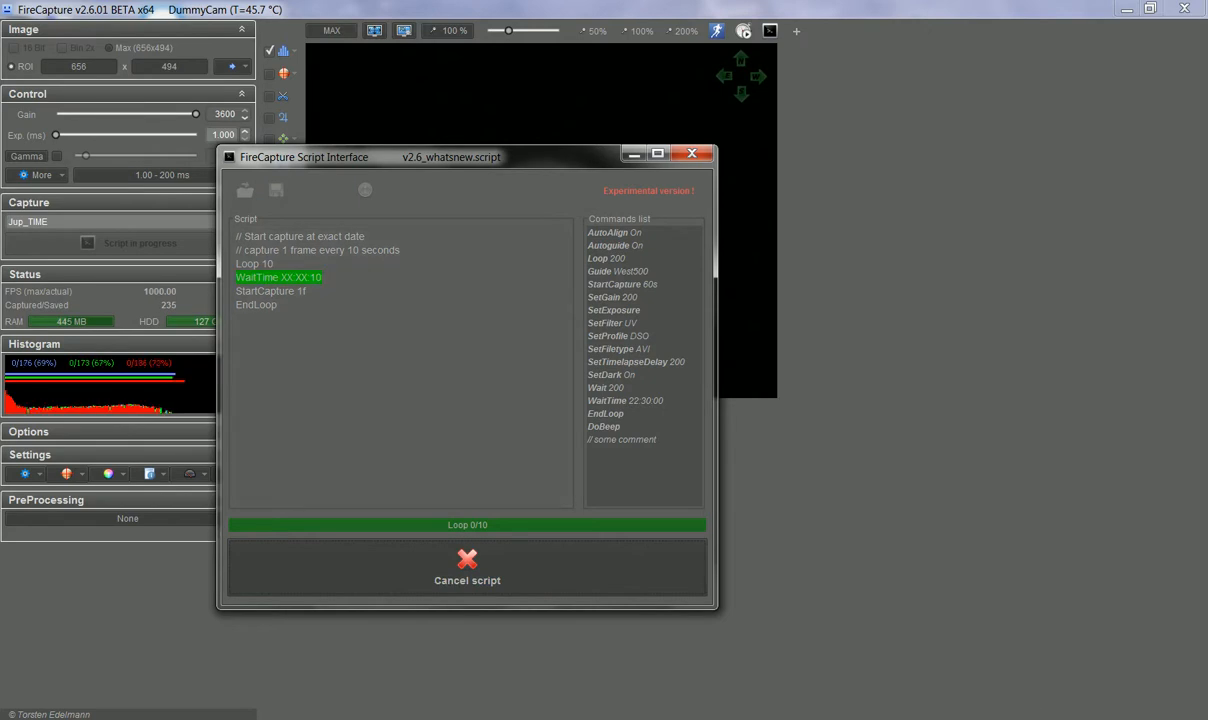
pyautogui.click(1150, 718)
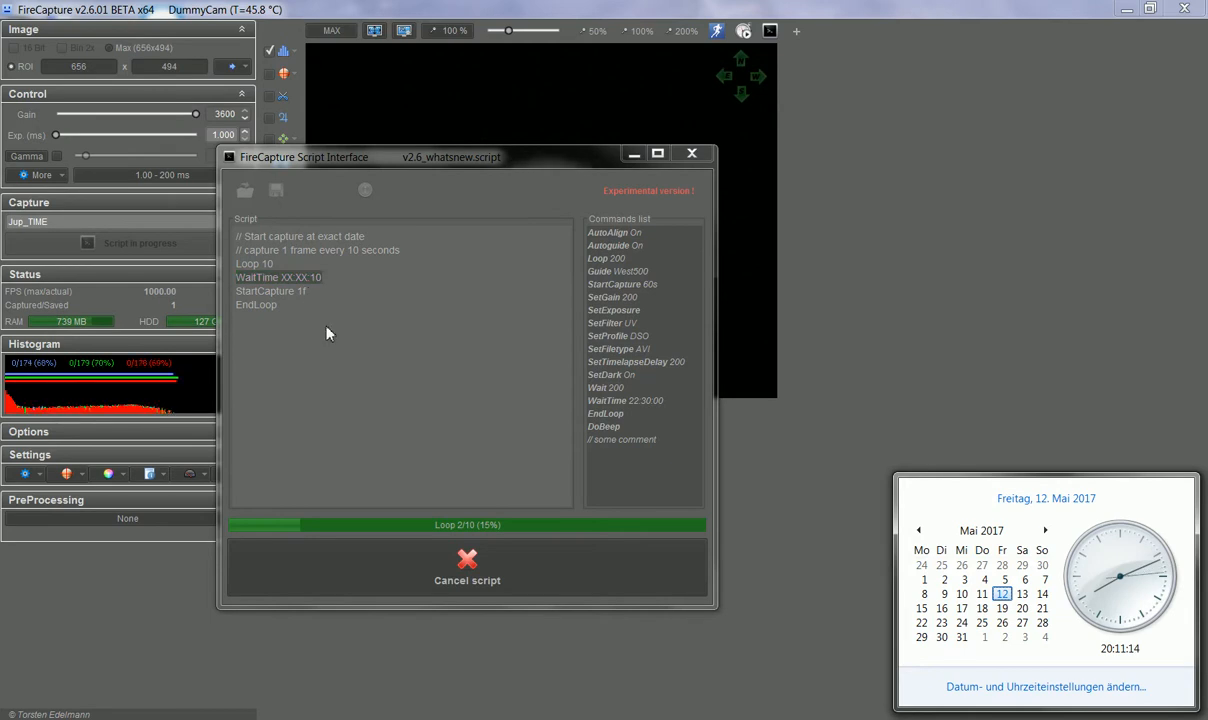
# Cancel the running script, and close the Script Interface after highlighting the SetDark On command
pyautogui.click(449, 578)
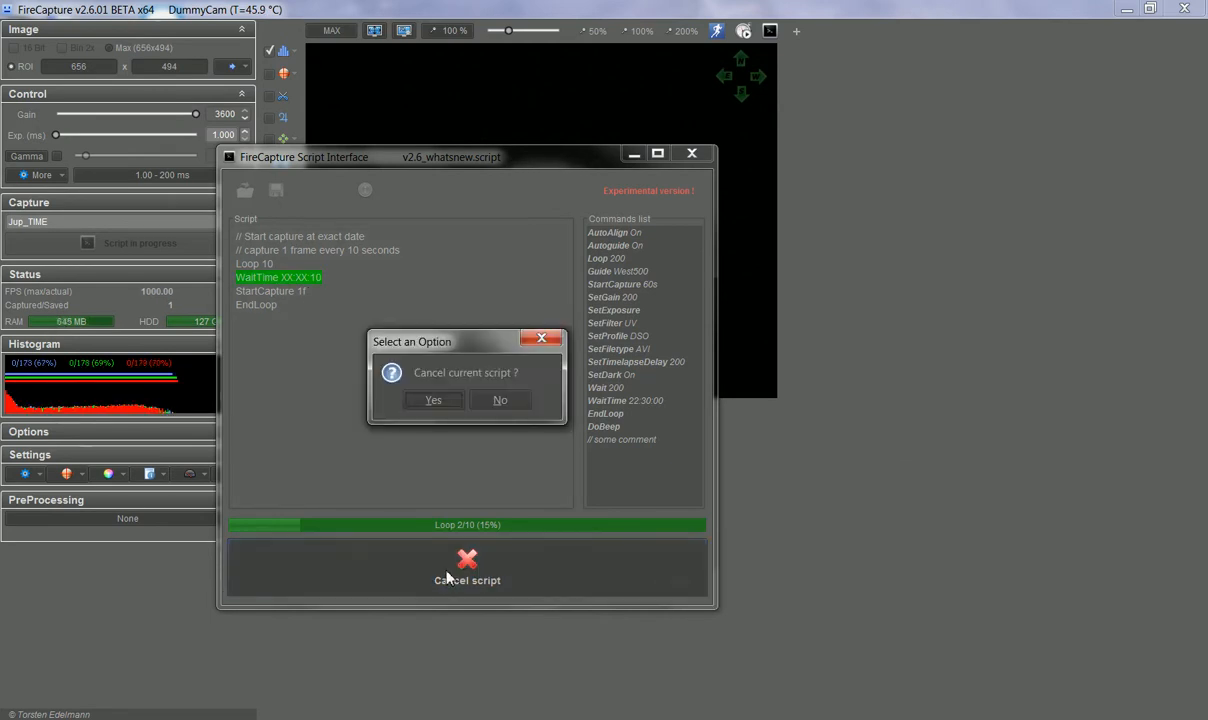
pyautogui.click(433, 402)
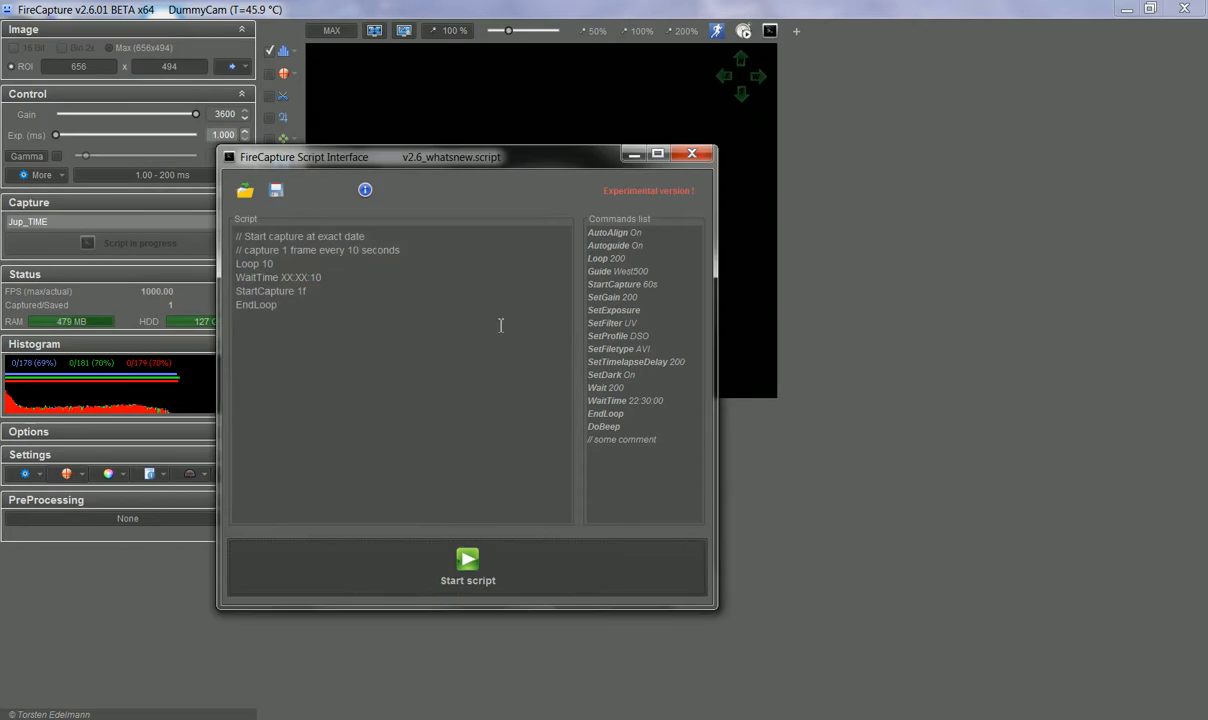
pyautogui.click(611, 376)
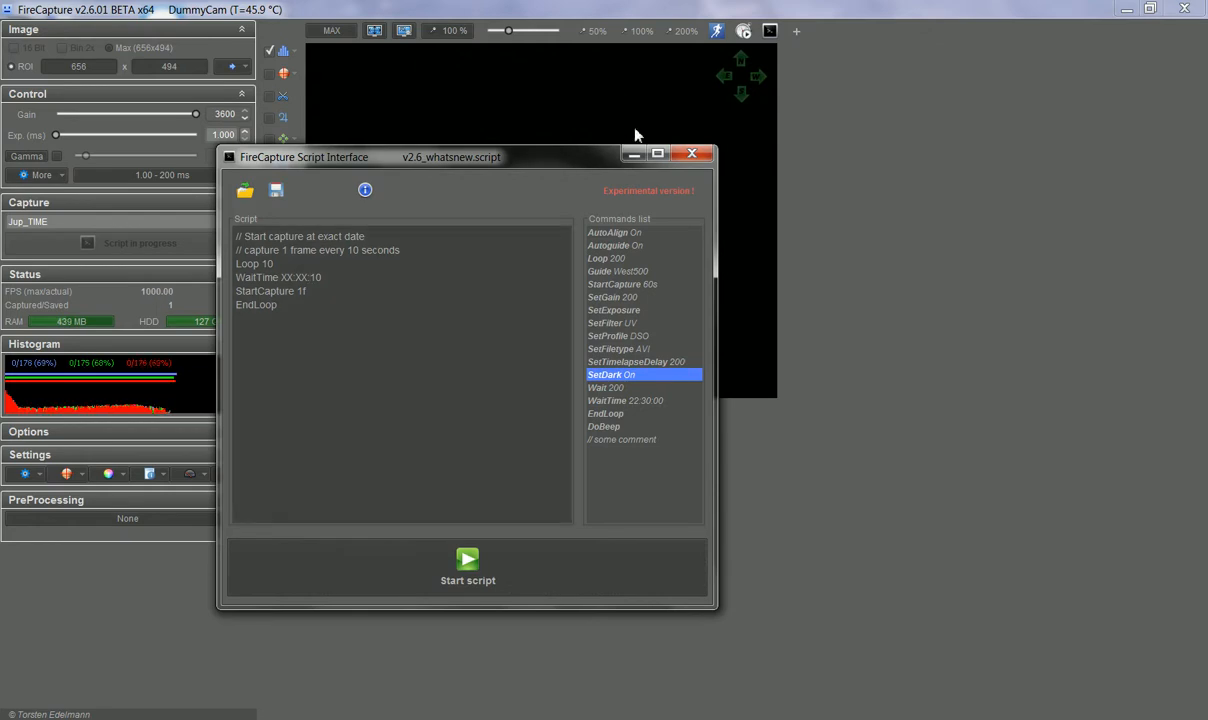
pyautogui.click(691, 153)
# Check the feature list in Whatsnew.txt and try positioning the custom 252x250 ROI over Jupiter in the FireCapture preview
pyautogui.click(537, 717)
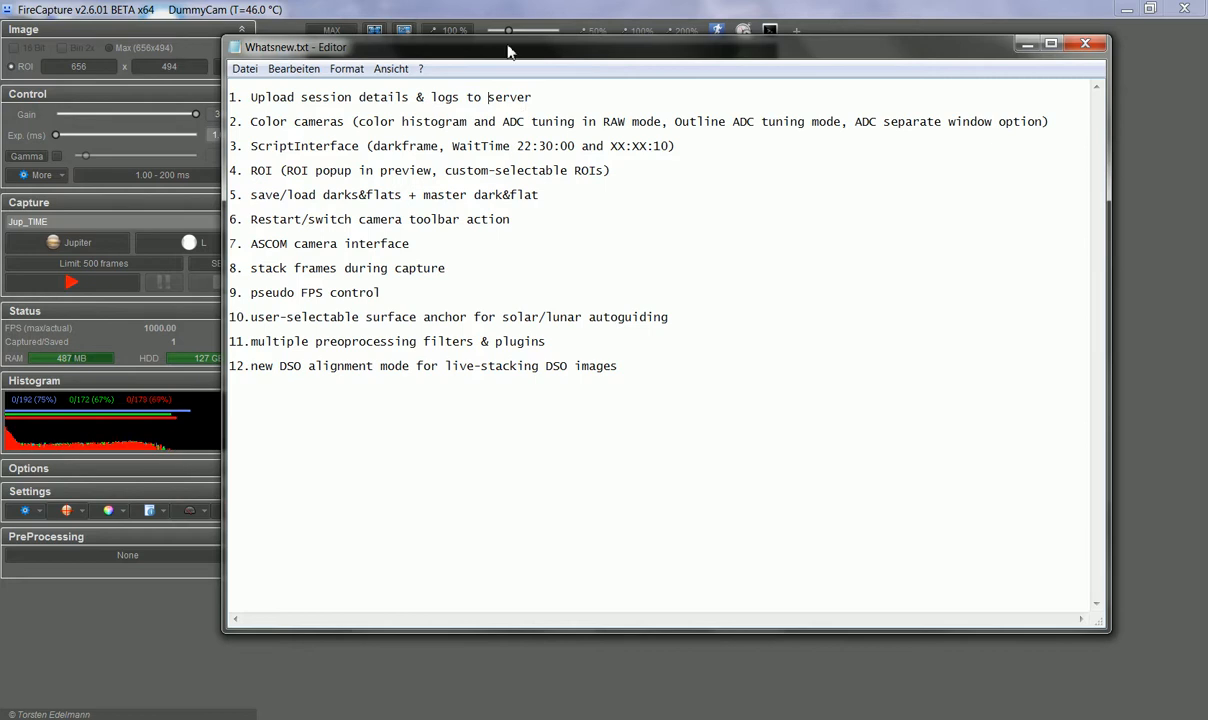
pyautogui.click(492, 8)
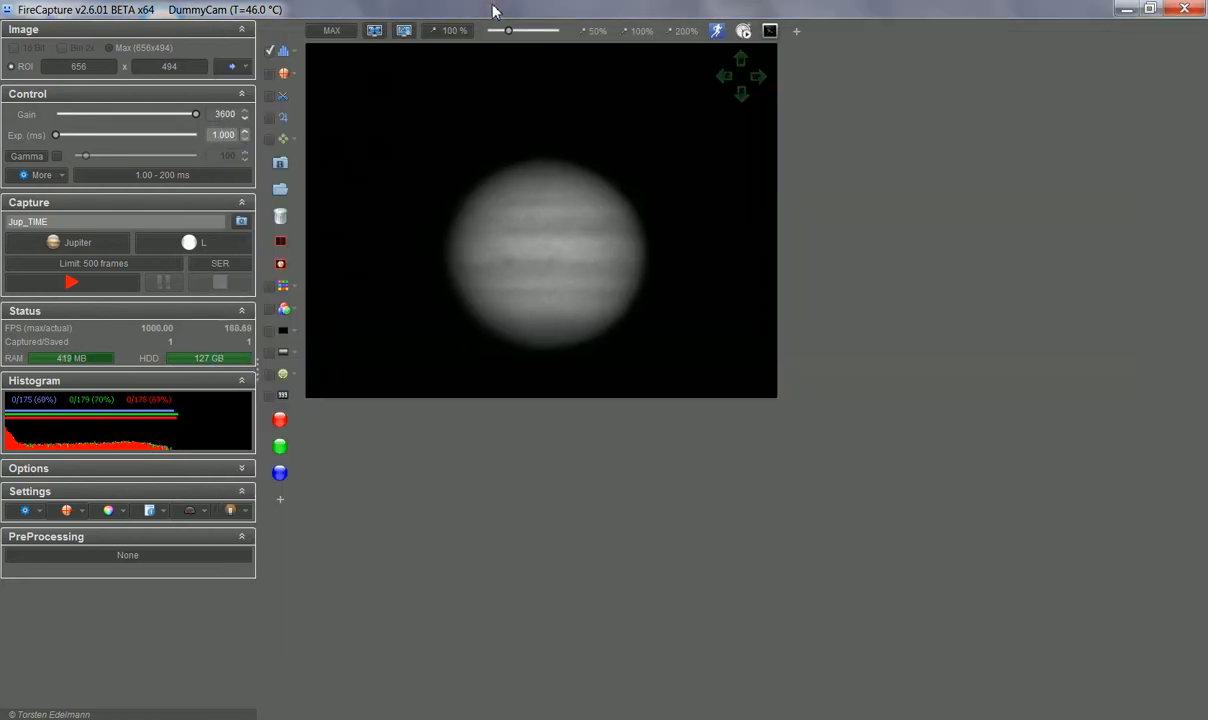
pyautogui.rightClick(451, 120)
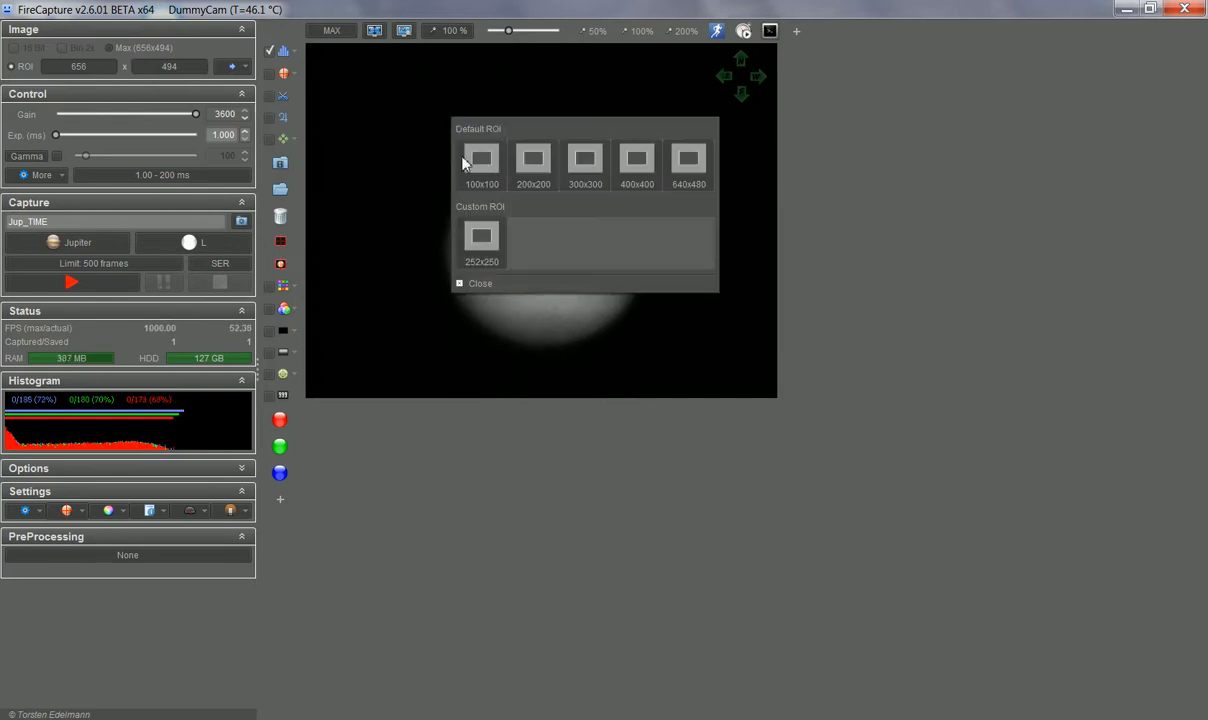
pyautogui.click(479, 236)
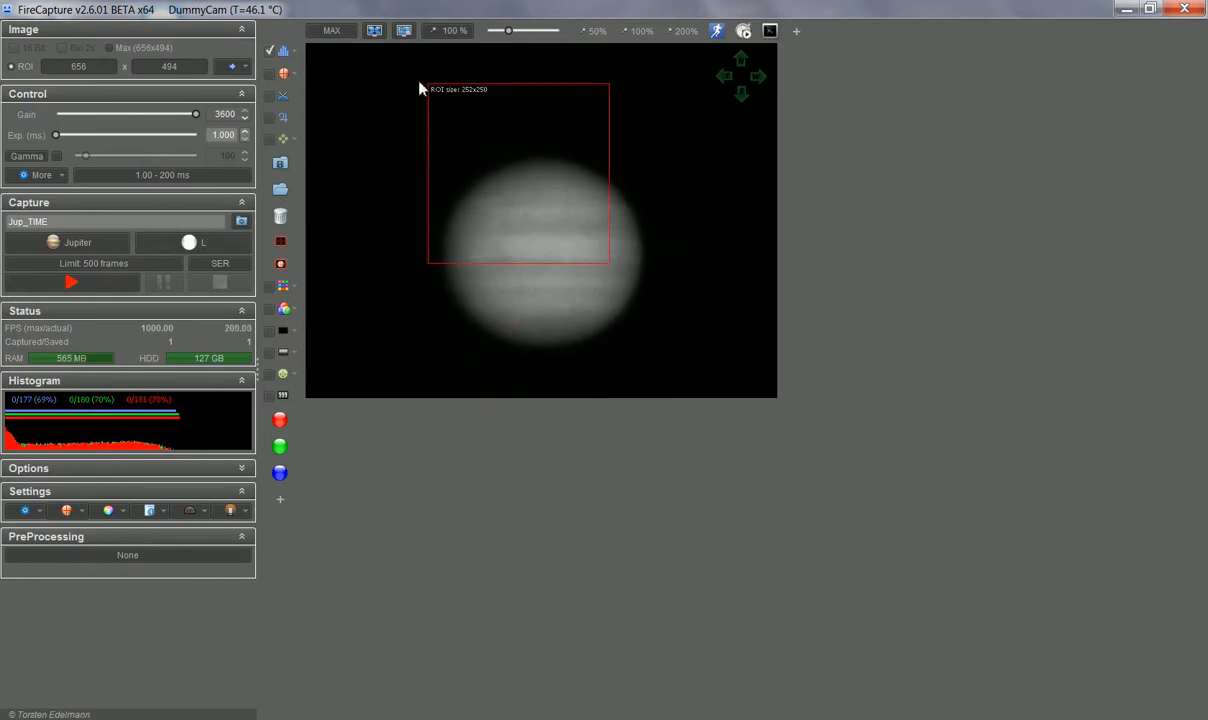
pyautogui.moveTo(504, 192); pyautogui.dragTo(384, 101)
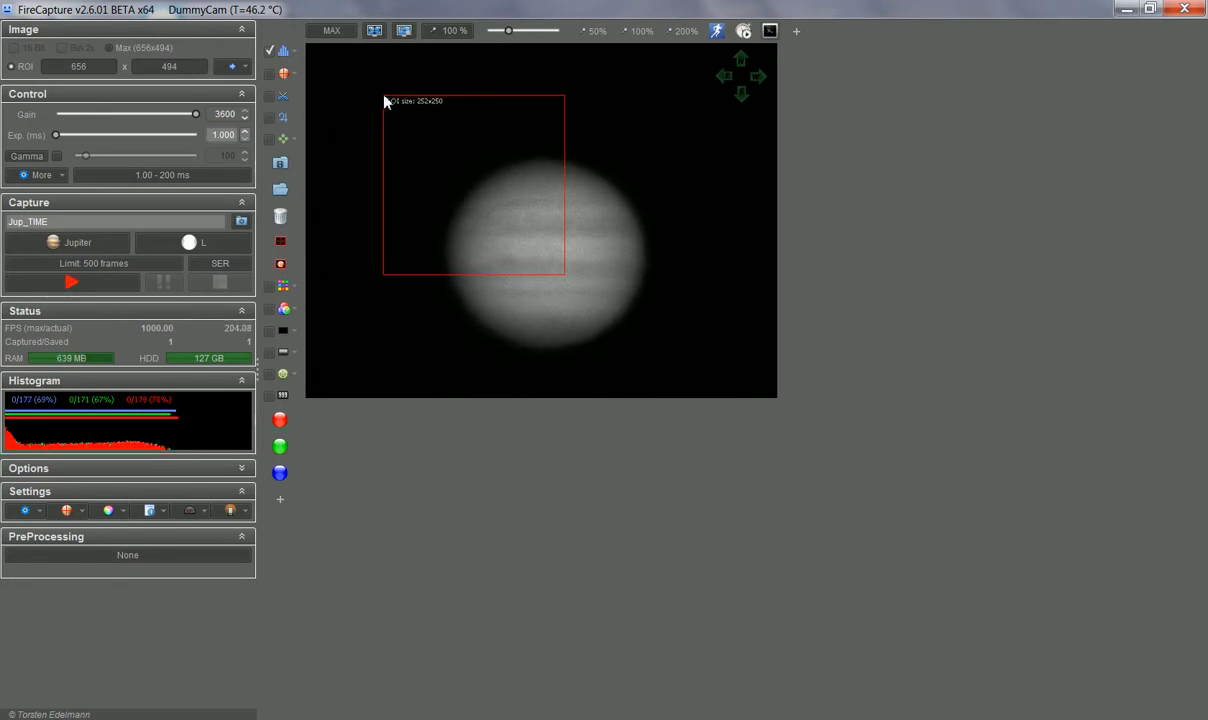
pyautogui.click(384, 101)
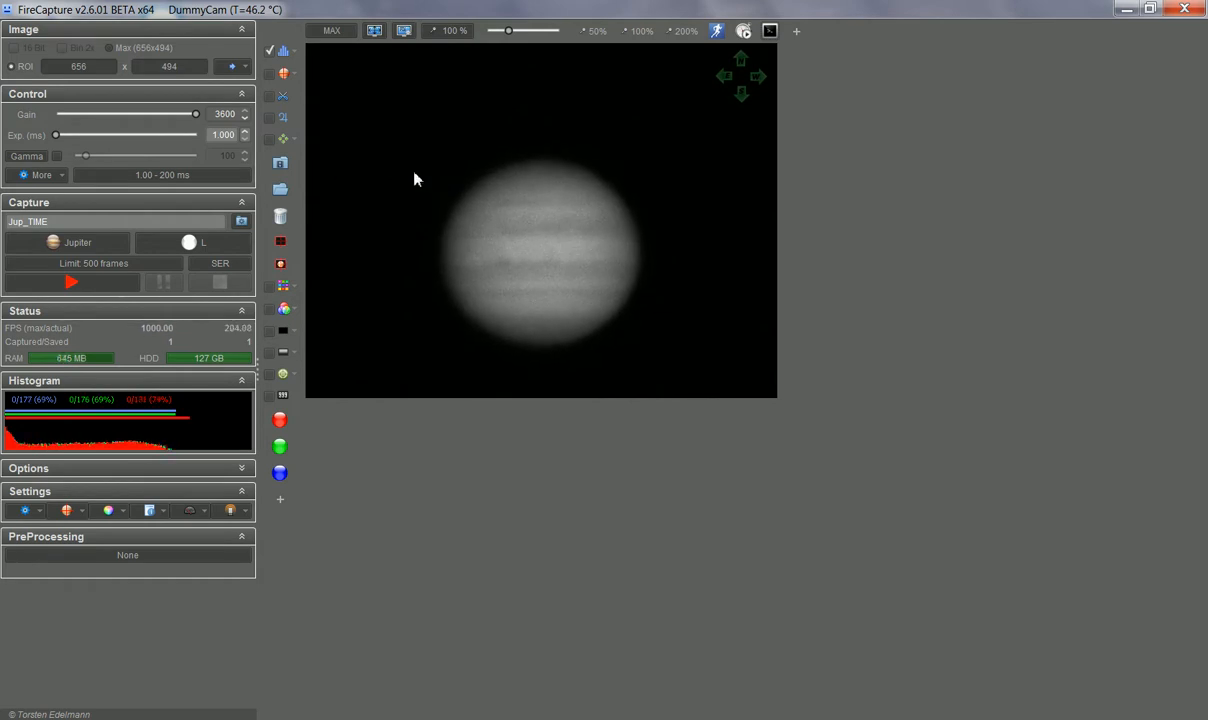
# Review the ROI entry in Whatsnew.txt and show the default and custom ROI presets in FireCapture, including 252x250
pyautogui.click(246, 67)
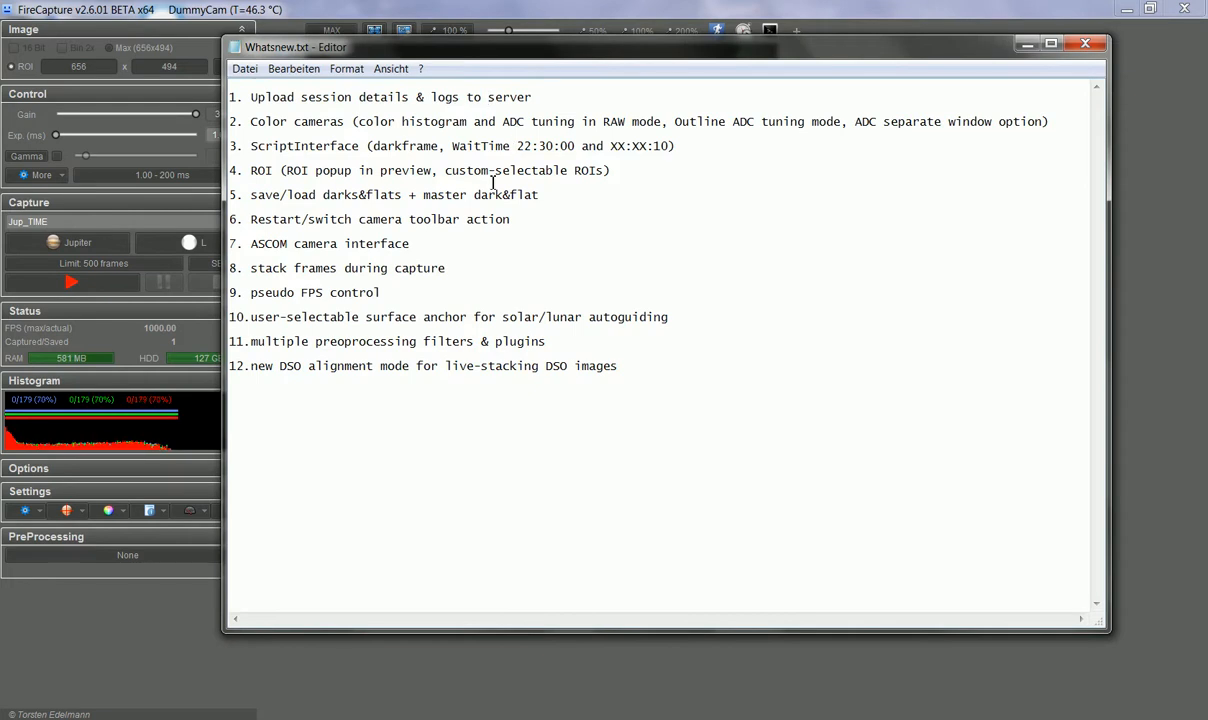
pyautogui.click(395, 9)
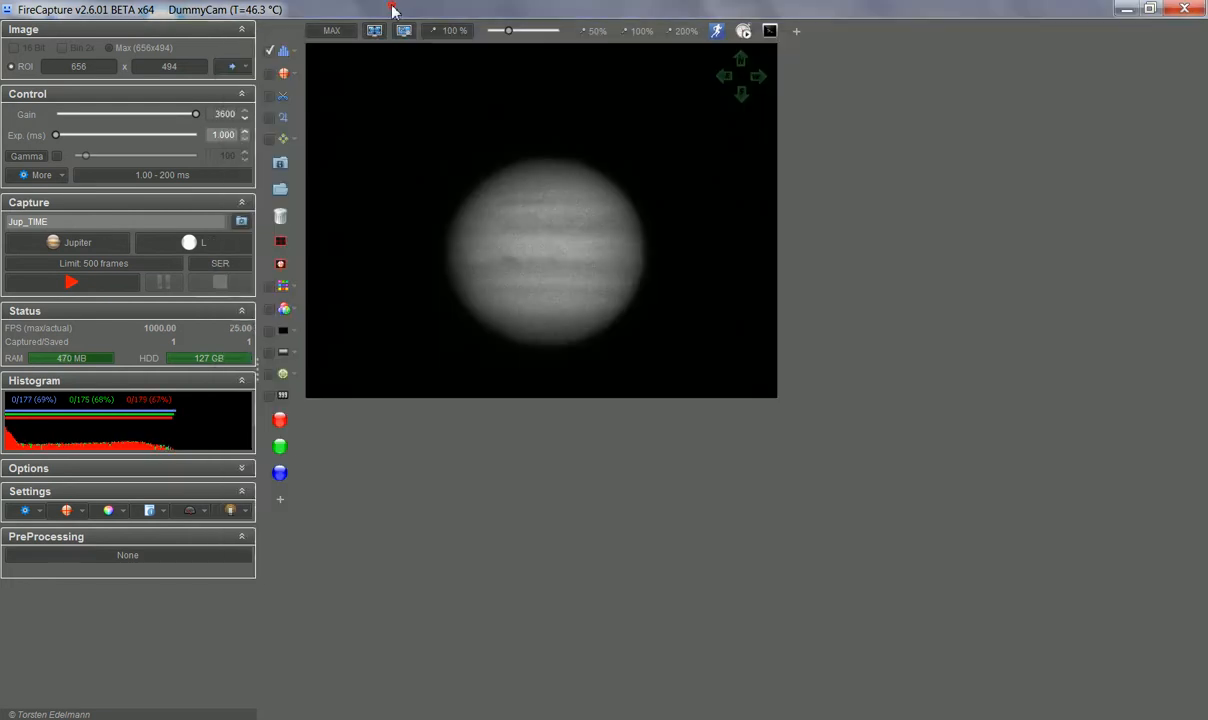
pyautogui.click(250, 68)
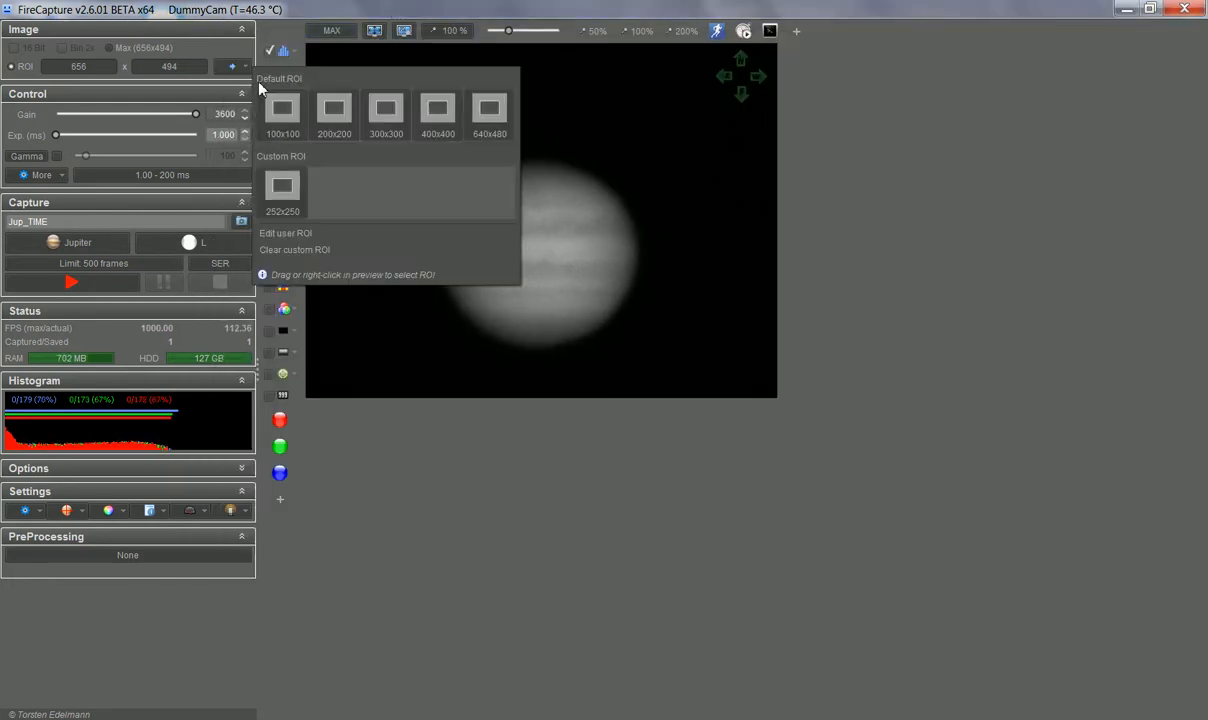
pyautogui.click(282, 190)
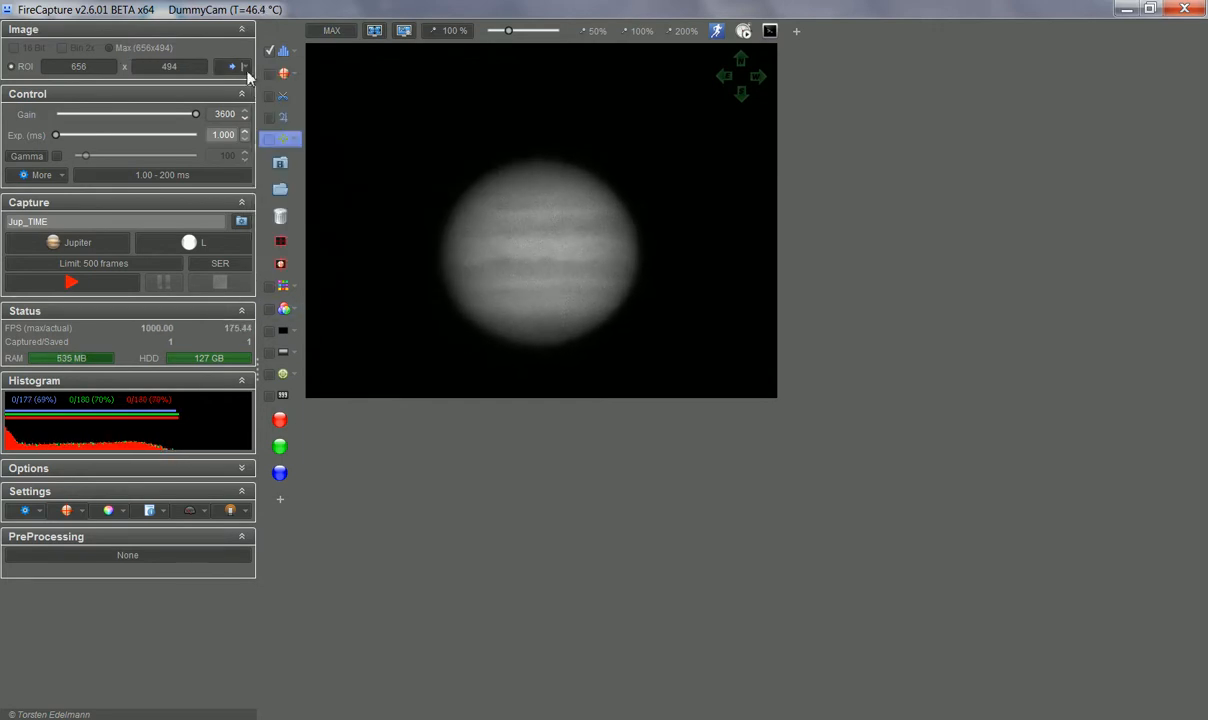
# Try marking 252x250 as a permanent custom ROI in the user ROI editor, and clear the mark again
pyautogui.click(246, 69)
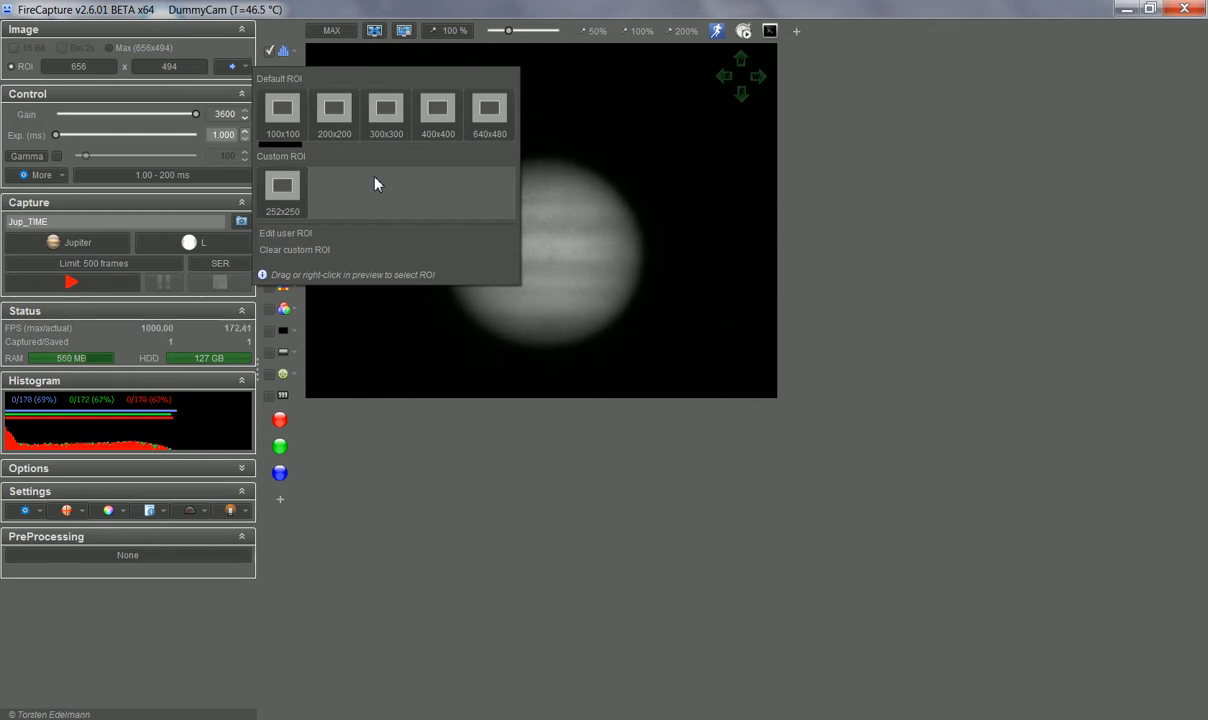
pyautogui.click(296, 234)
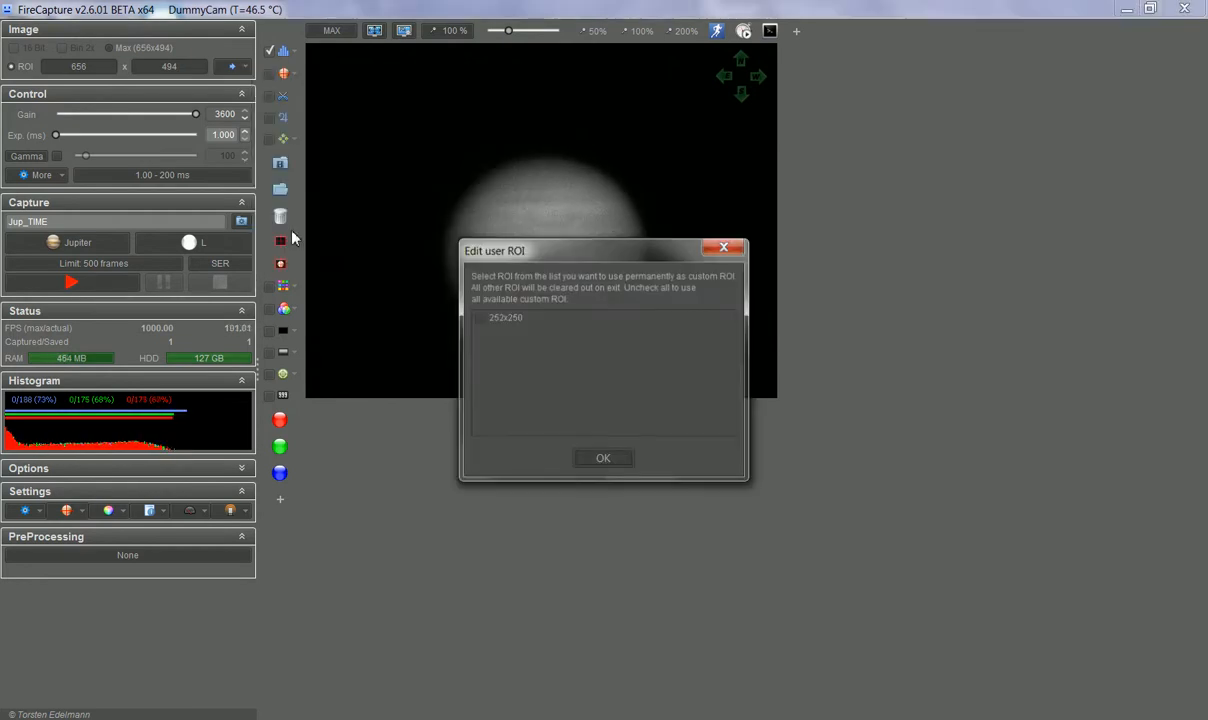
pyautogui.click(486, 317)
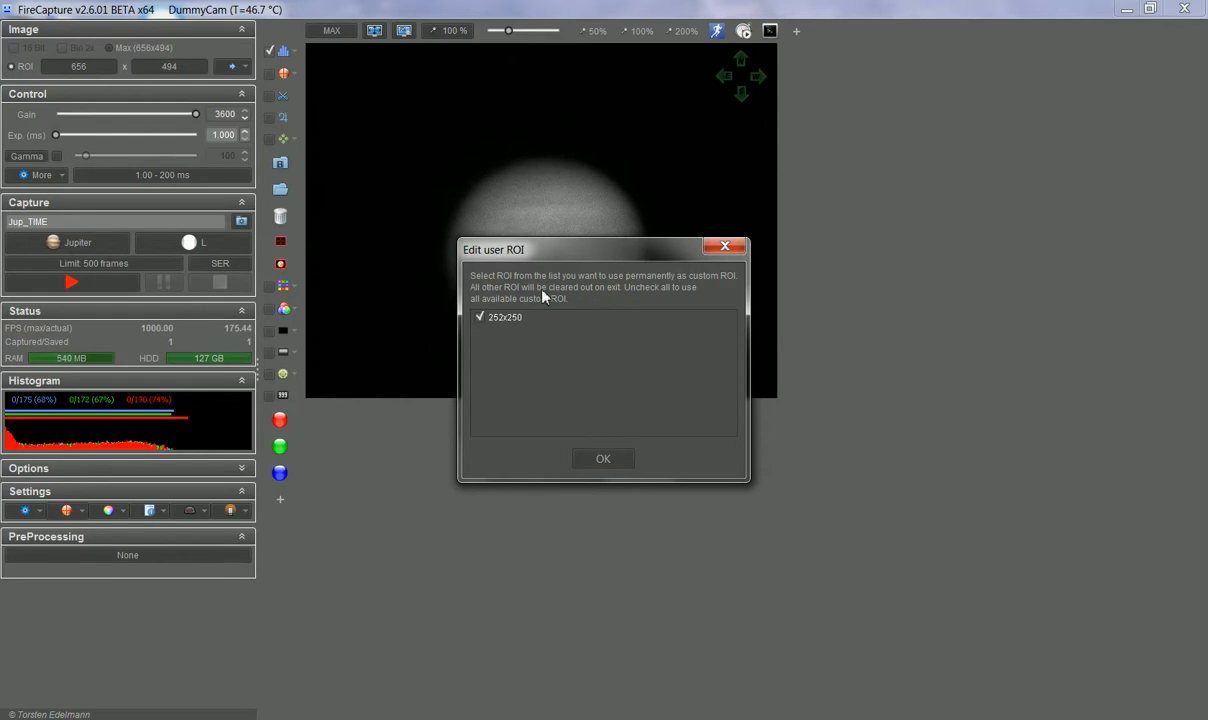
pyautogui.click(481, 318)
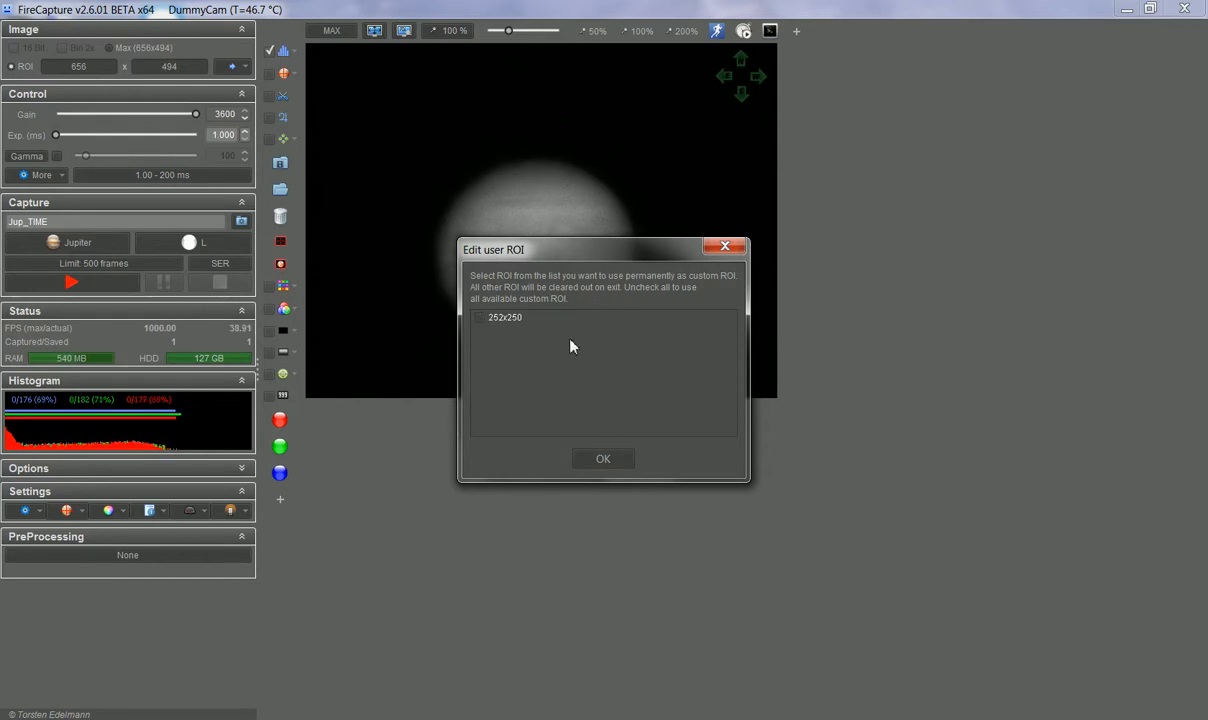
pyautogui.click(607, 462)
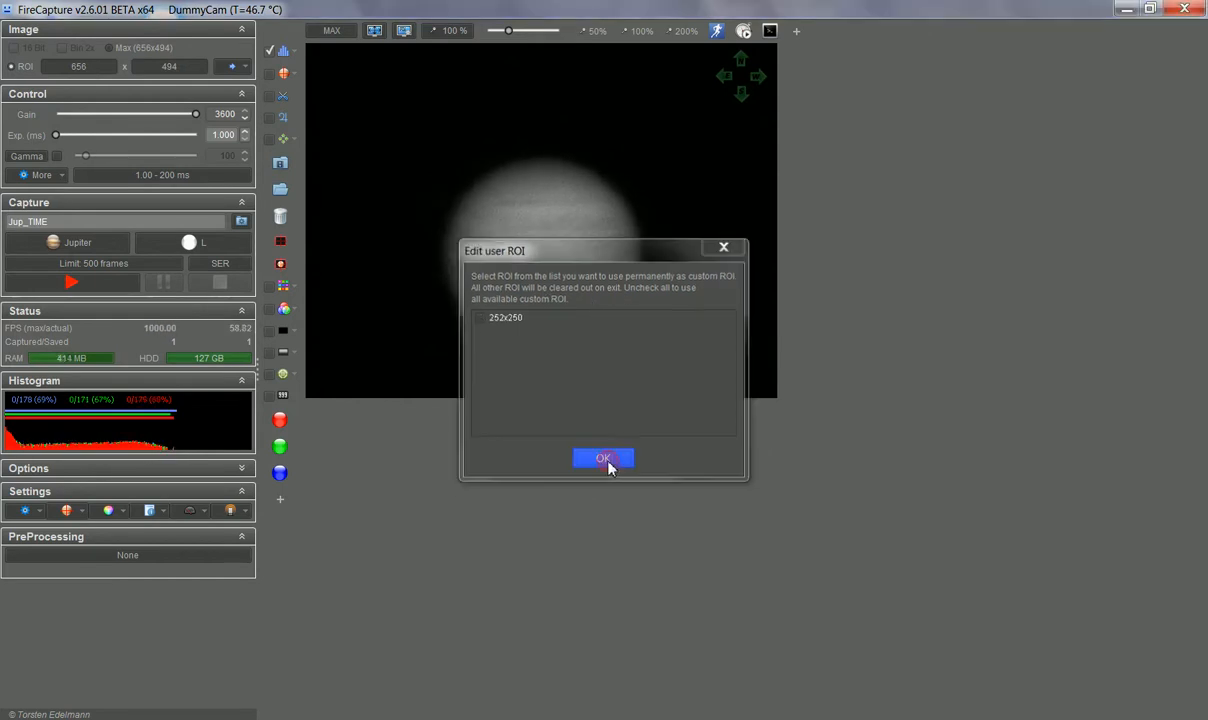
# Check the darks and flats entry in Whatsnew.txt and show FireCapture's available darks and their save option
pyautogui.hotkey('alt', 'Tab')
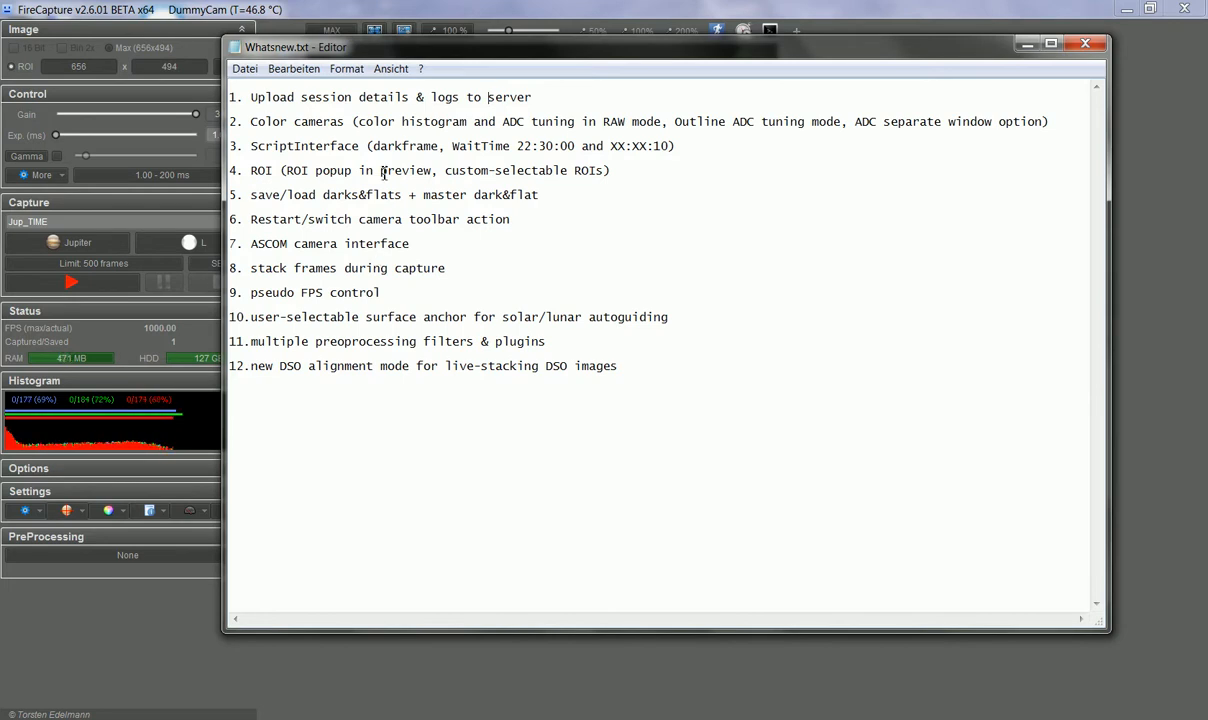
pyautogui.click(345, 12)
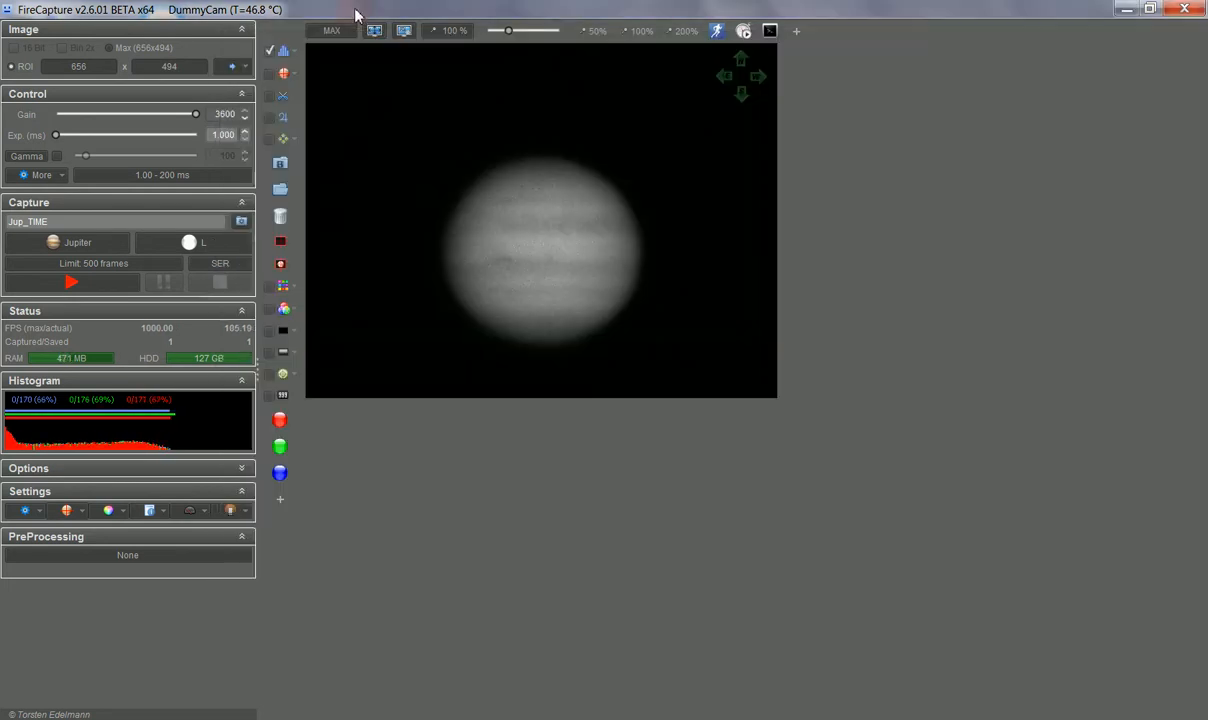
pyautogui.click(295, 337)
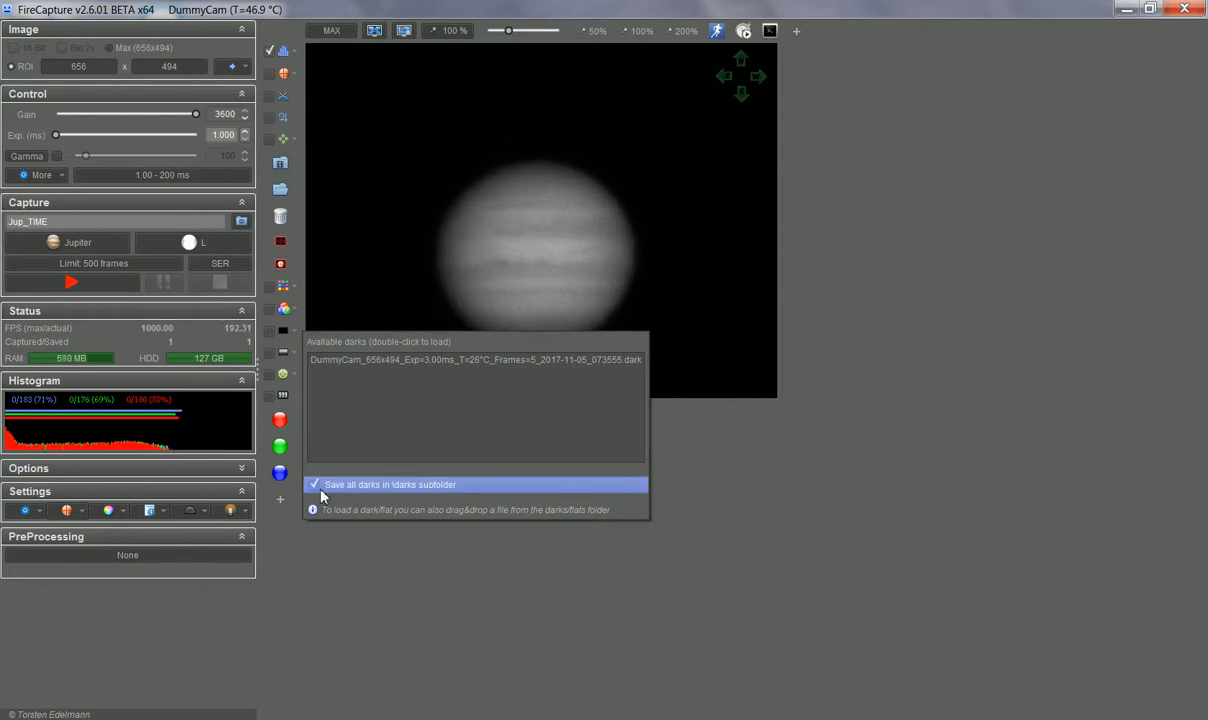
# Locate the darks and flats folders inside the FireCapture_v2.6beta_x64 folder in Windows Explorer
pyautogui.click(218, 718)
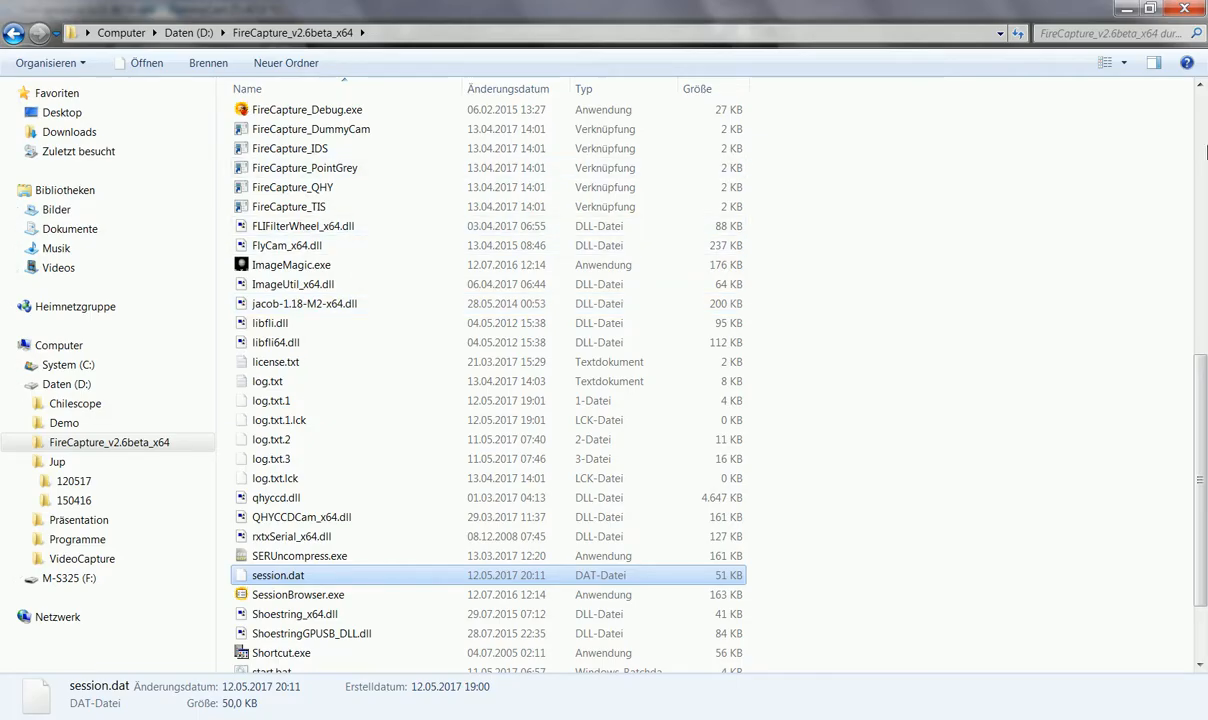
pyautogui.click(1203, 112)
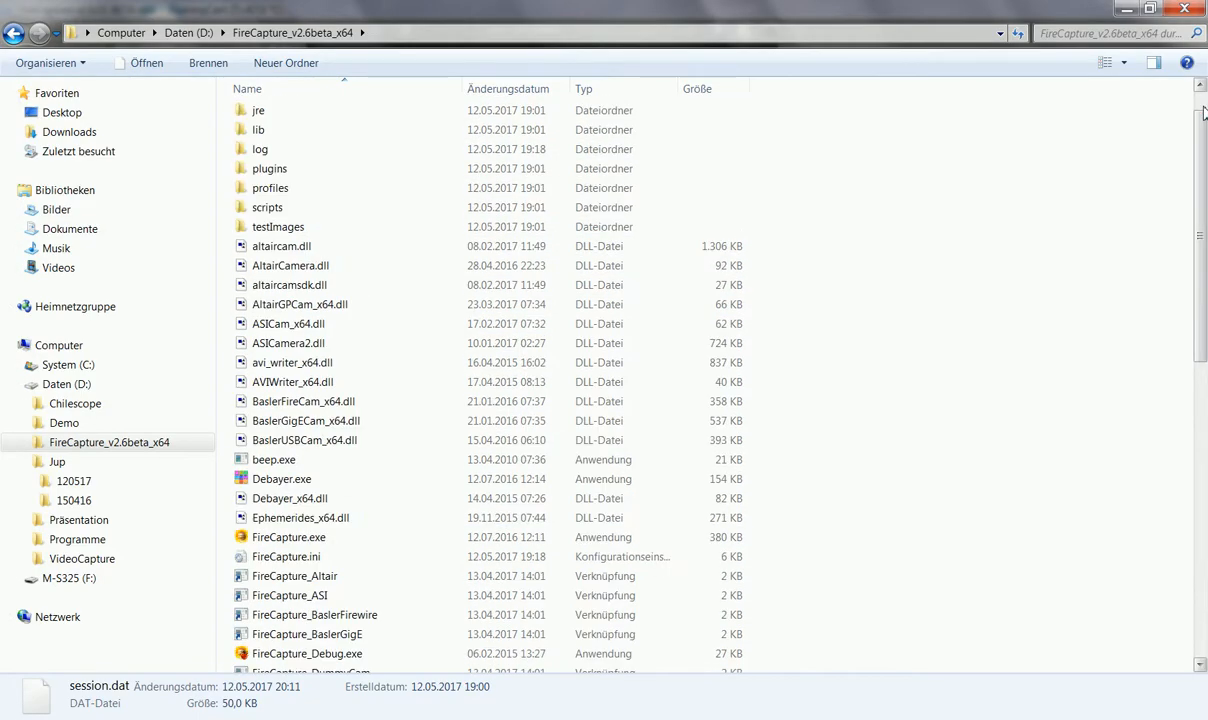
pyautogui.click(1203, 110)
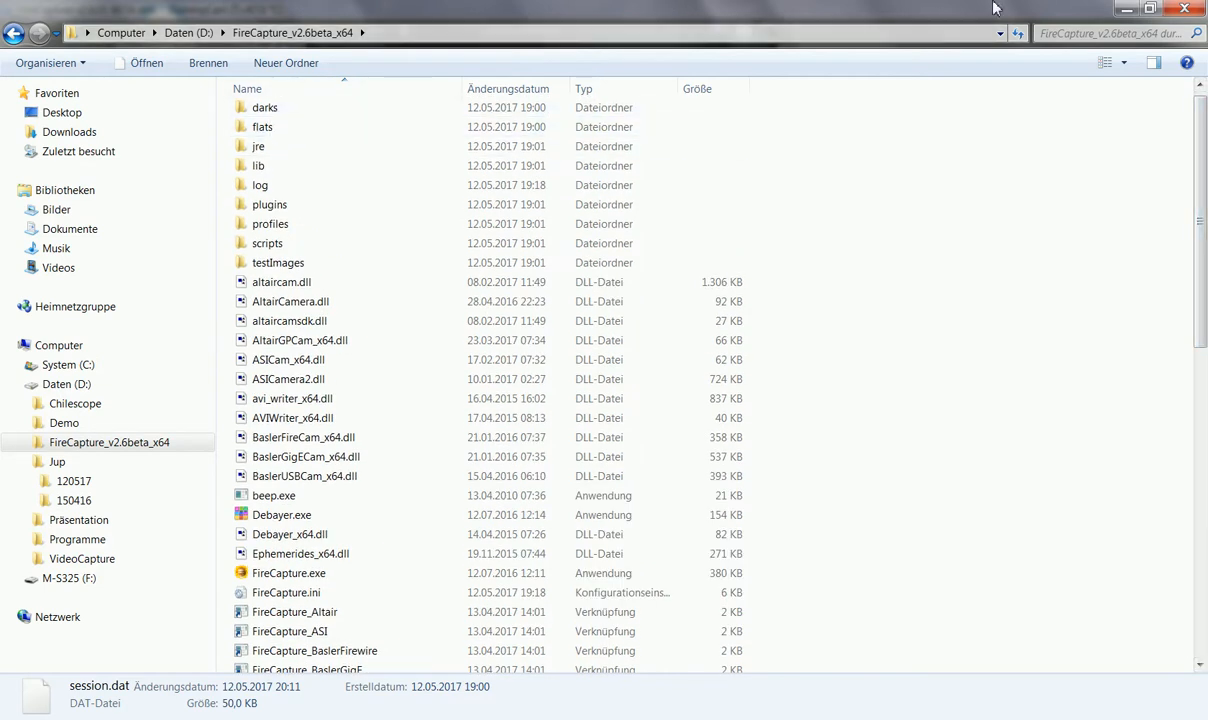
pyautogui.click(1125, 10)
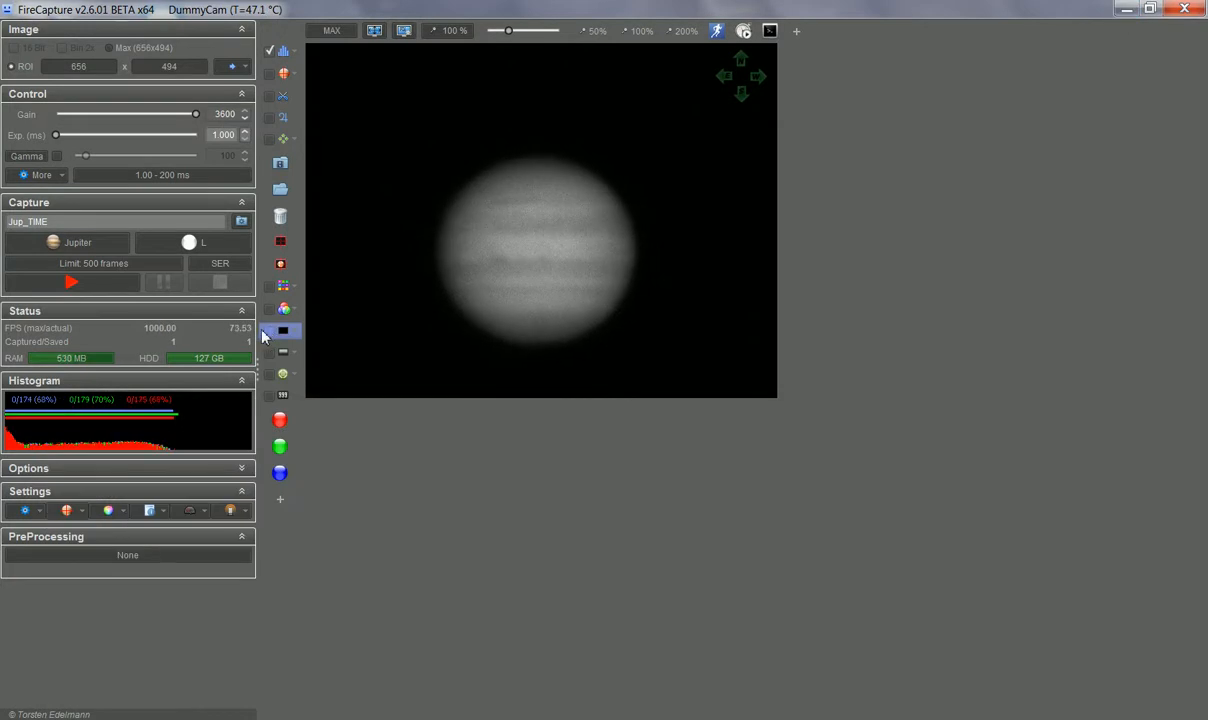
# Capture a new dark frame in FireCapture and inspect its full file name in the darks folder
pyautogui.click(267, 332)
pyautogui.click(573, 407)
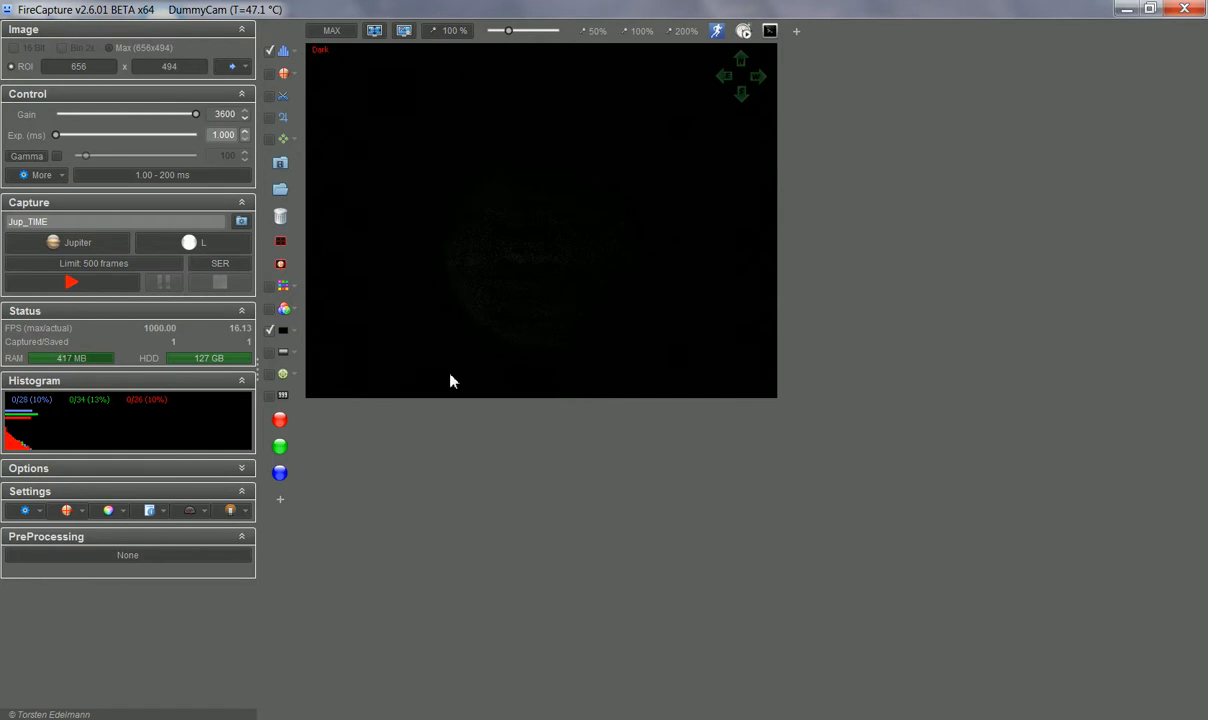
pyautogui.click(230, 664)
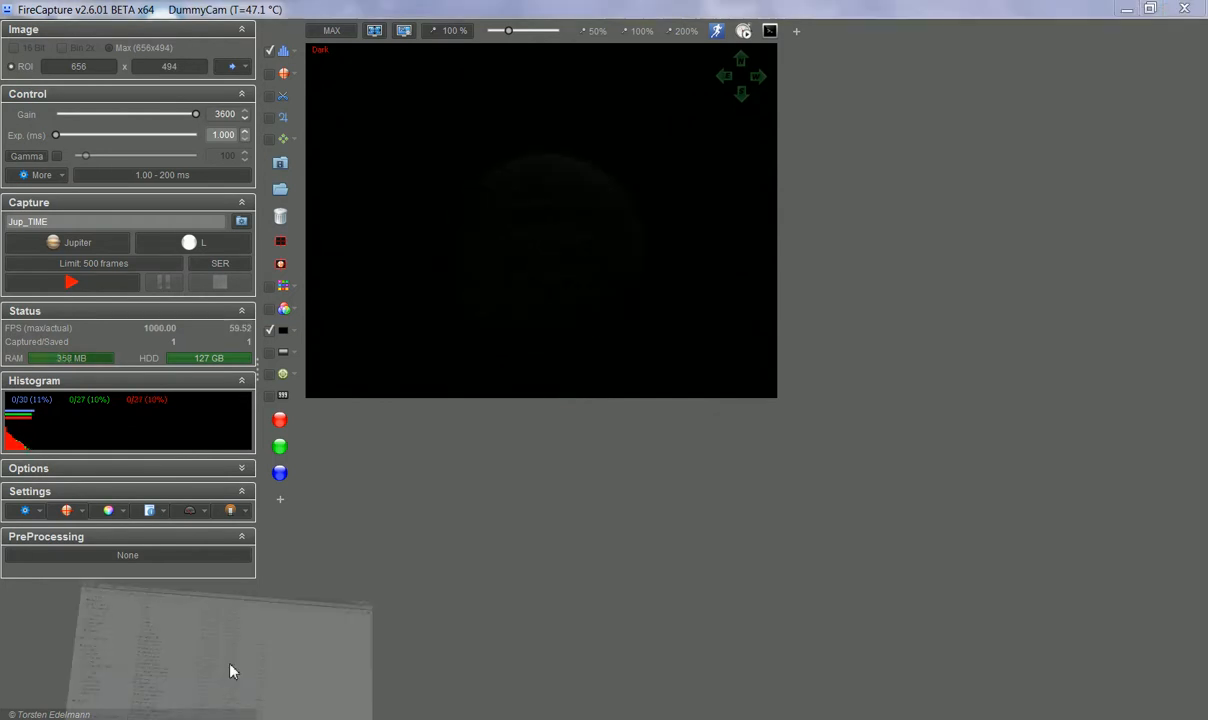
pyautogui.doubleClick(255, 117)
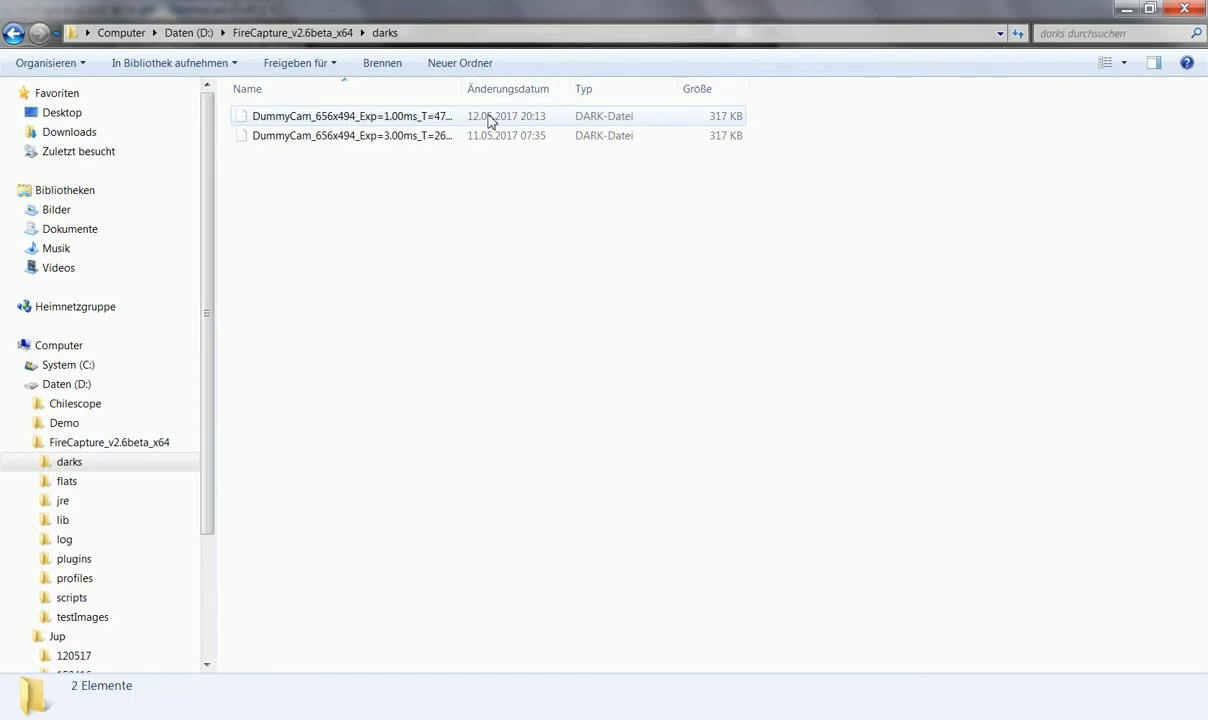
pyautogui.moveTo(463, 89); pyautogui.dragTo(668, 90)
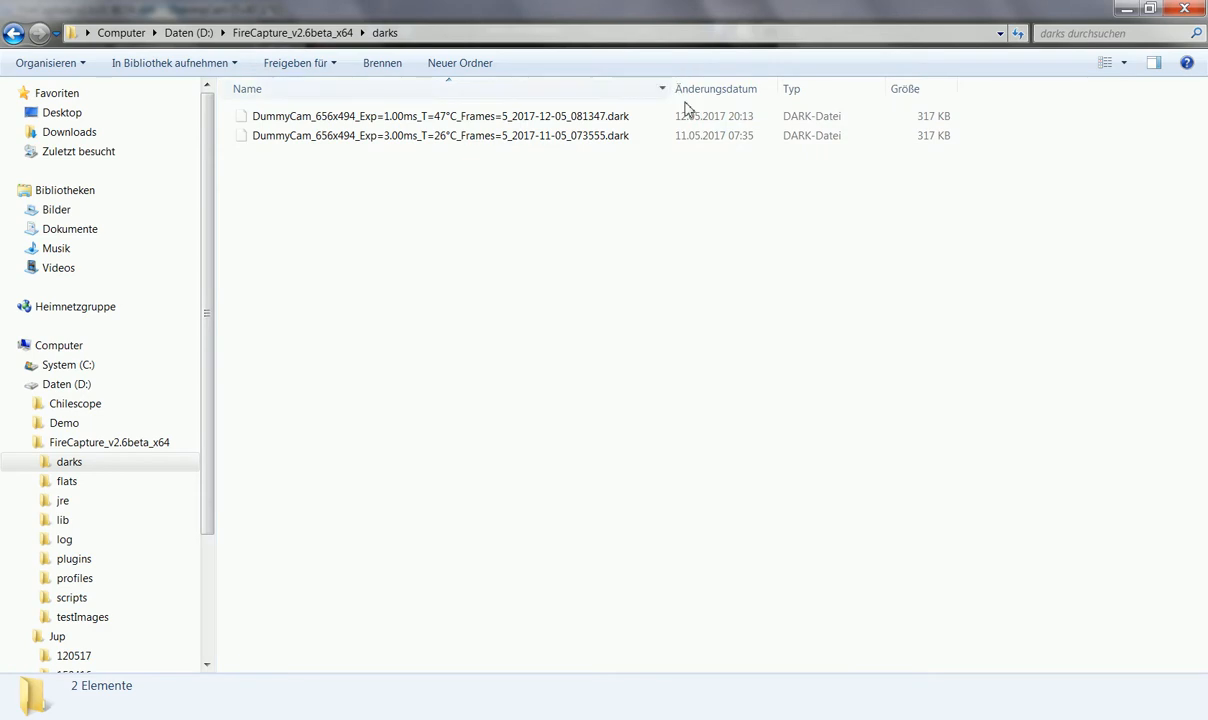
pyautogui.click(1123, 12)
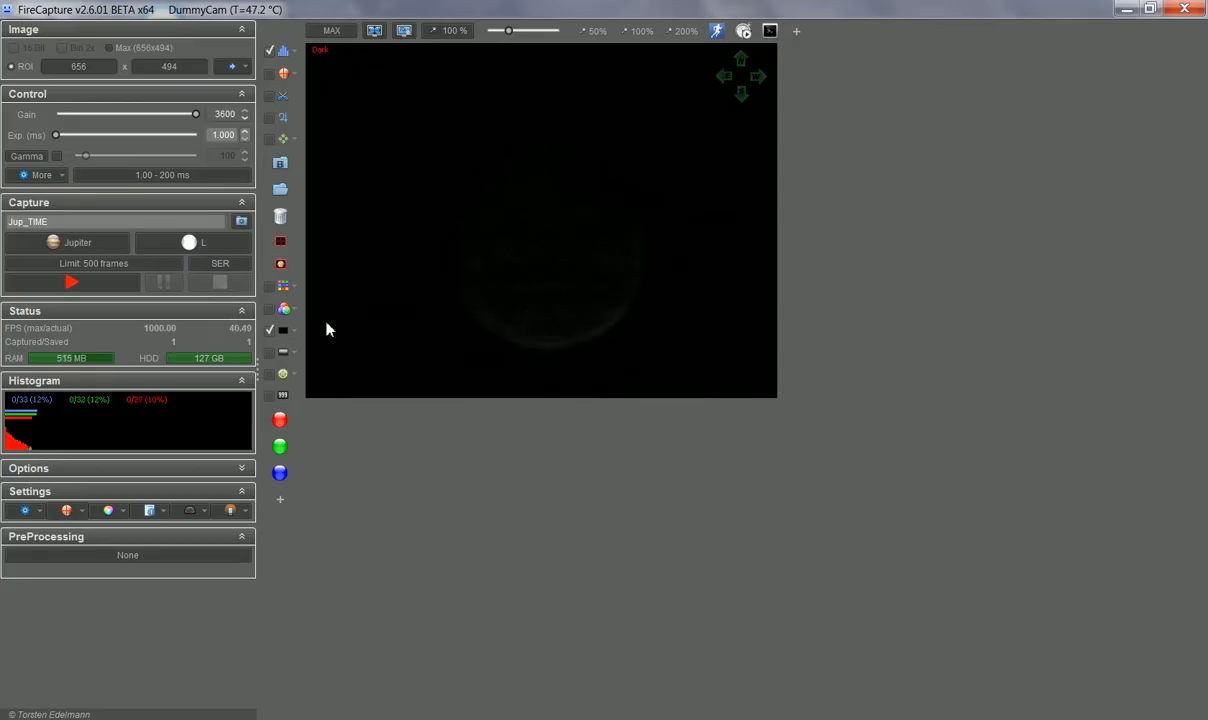
# Reset the active dark frame and load the Exp=3.00ms dark file from the Explorer darks folder into the FireCapture preview
pyautogui.click(277, 335)
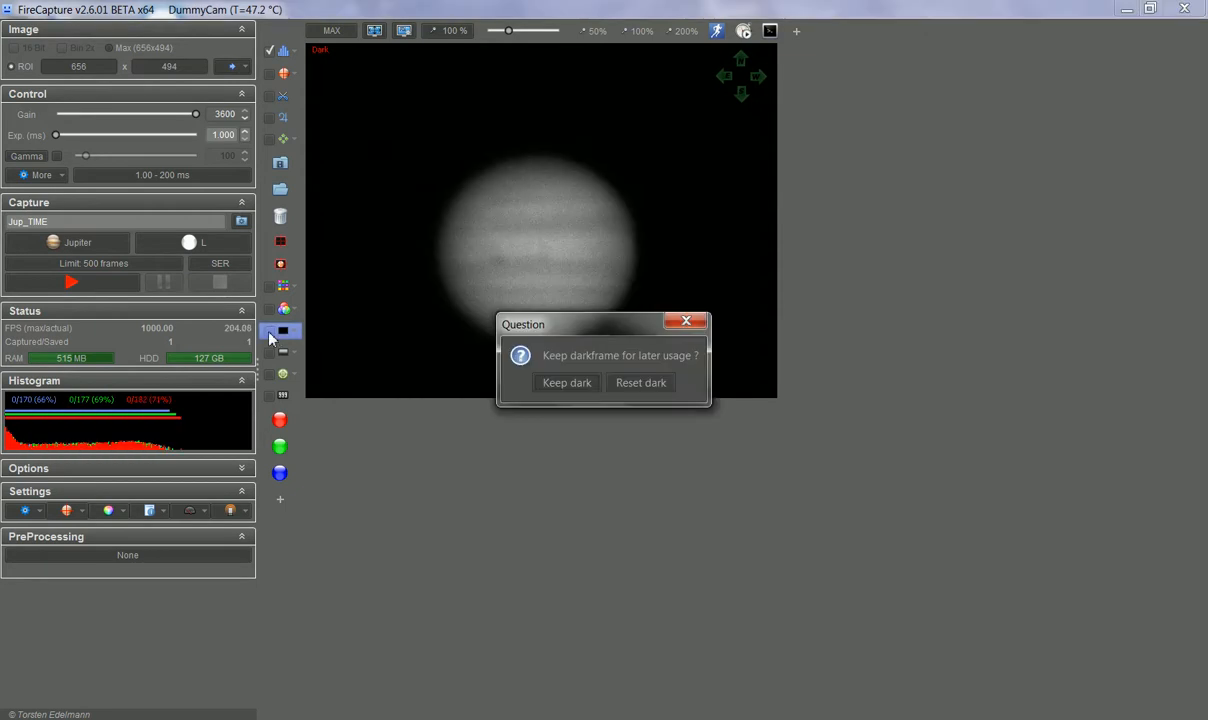
pyautogui.click(636, 390)
pyautogui.click(205, 718)
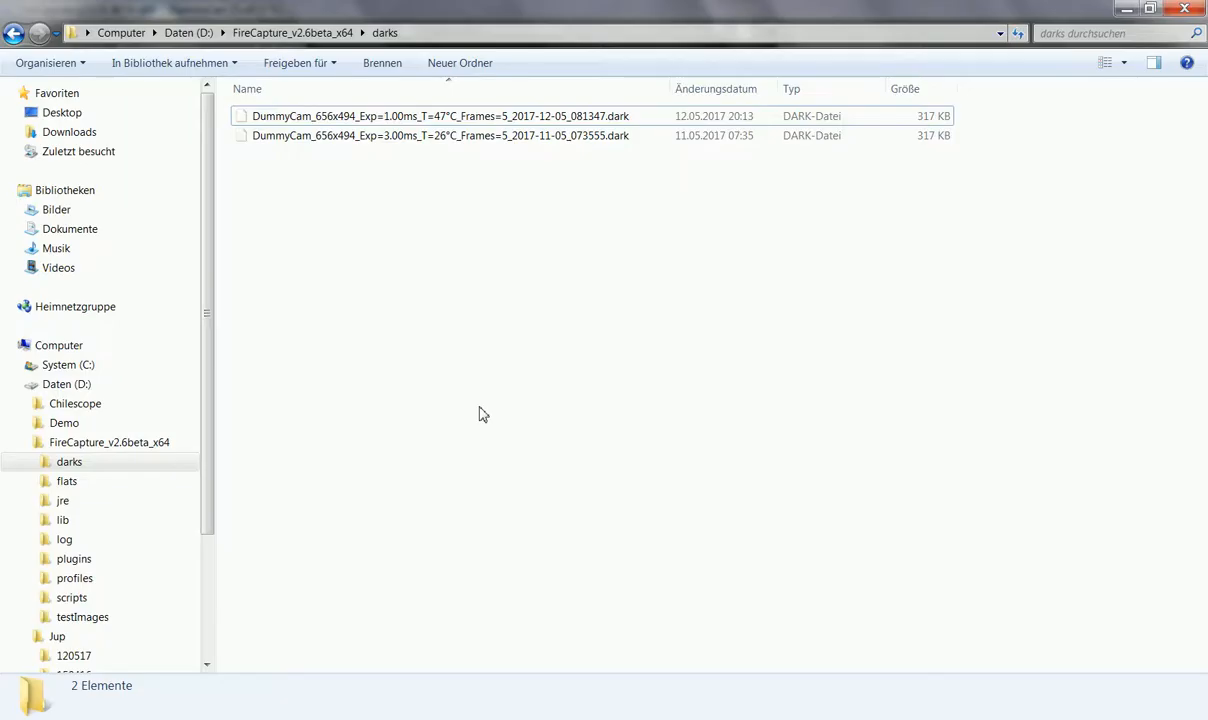
pyautogui.click(615, 12)
pyautogui.doubleClick(615, 12)
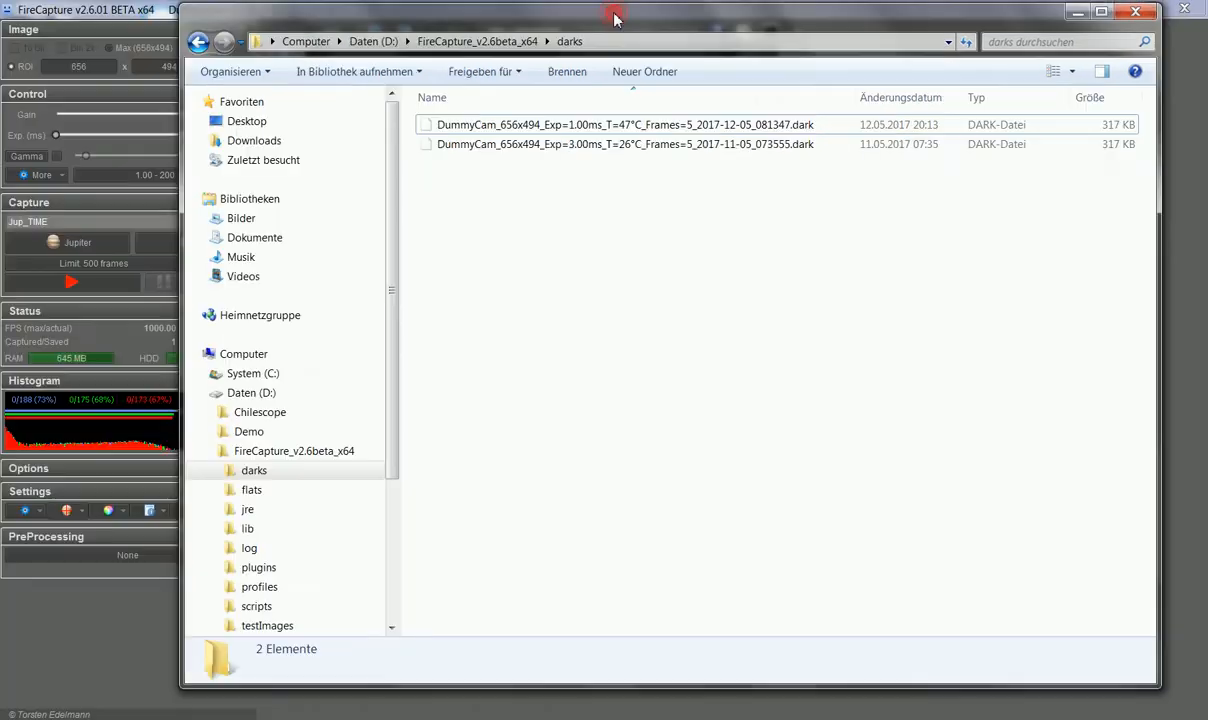
pyautogui.moveTo(695, 35); pyautogui.dragTo(960, 75)
pyautogui.moveTo(857, 190); pyautogui.dragTo(360, 310)
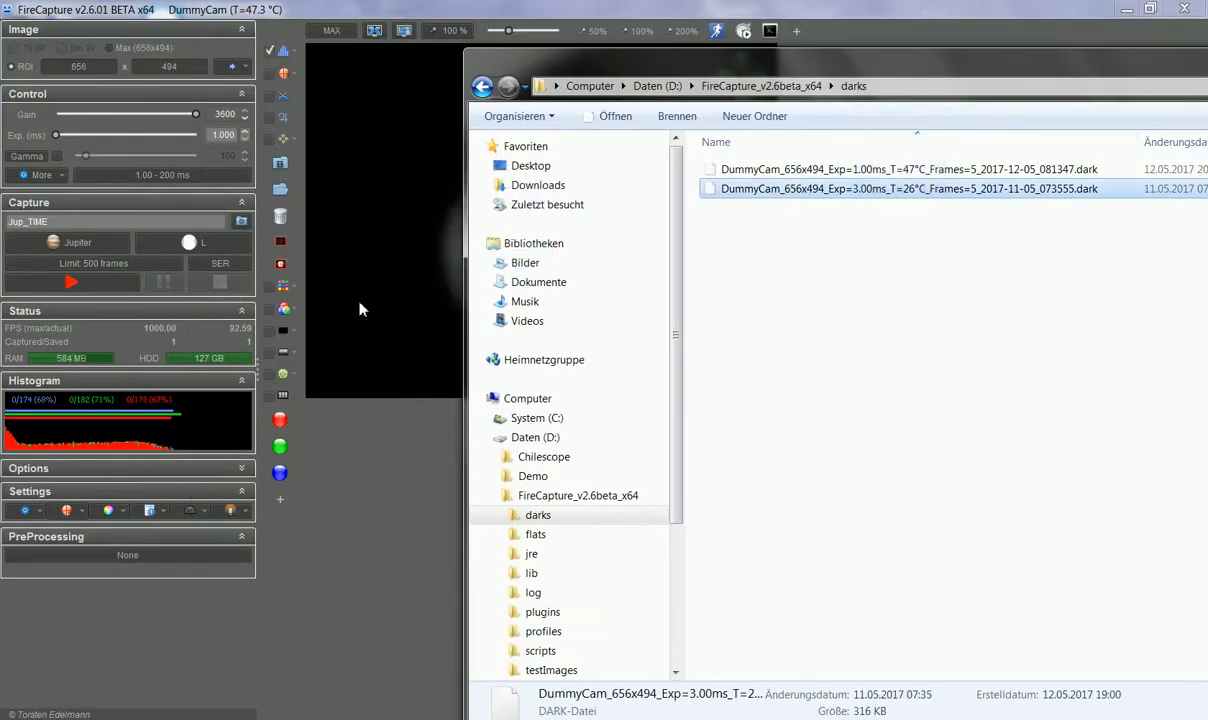
pyautogui.click(358, 12)
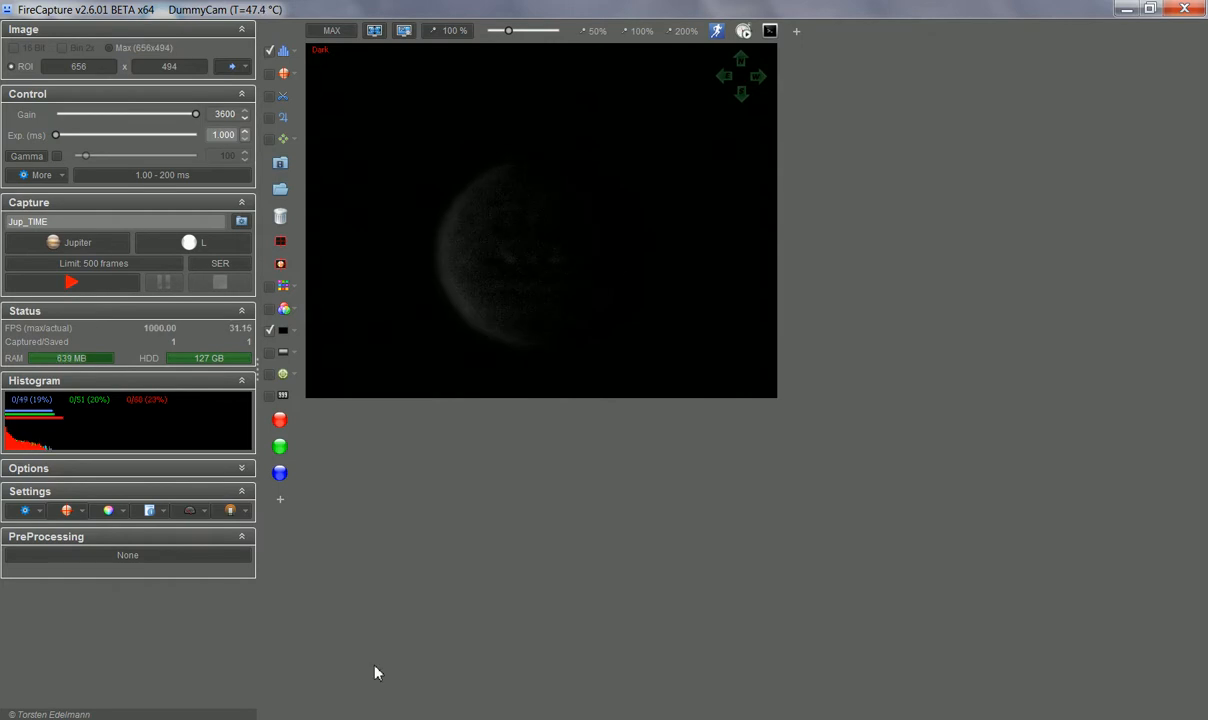
# Inspect the full names of the dark files in the widened Explorer window, and reset the loaded dark in FireCapture
pyautogui.click(377, 718)
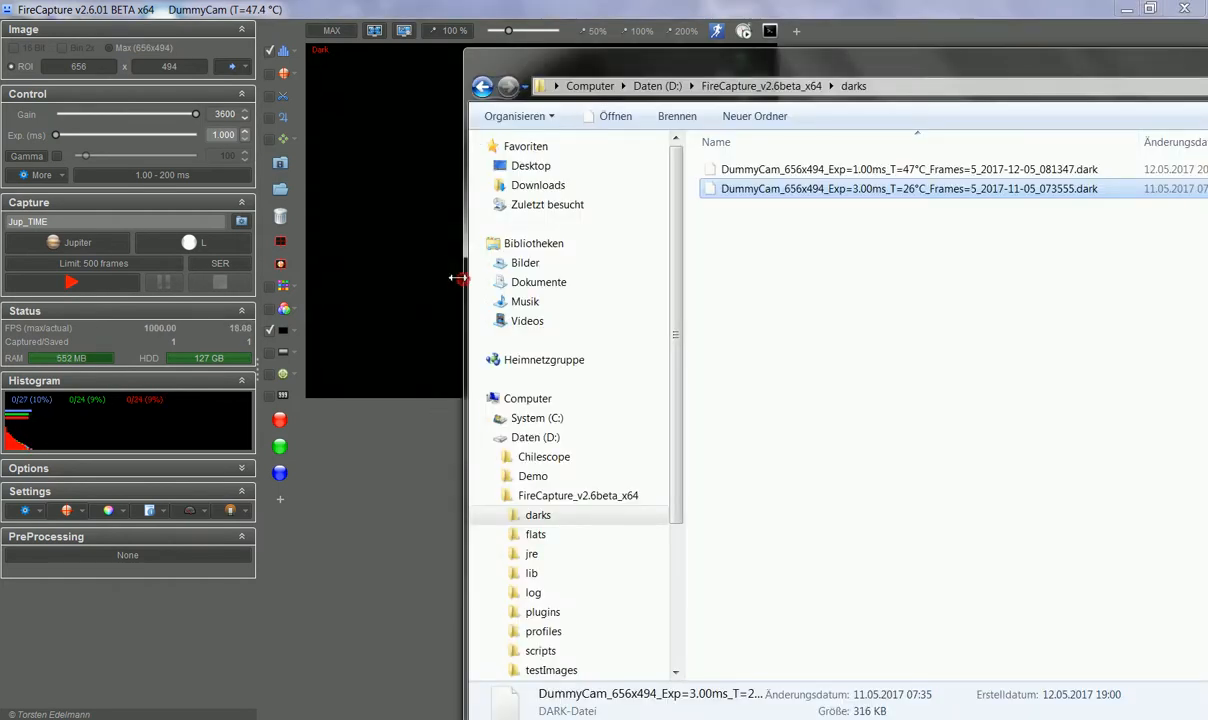
pyautogui.moveTo(462, 278); pyautogui.dragTo(318, 240)
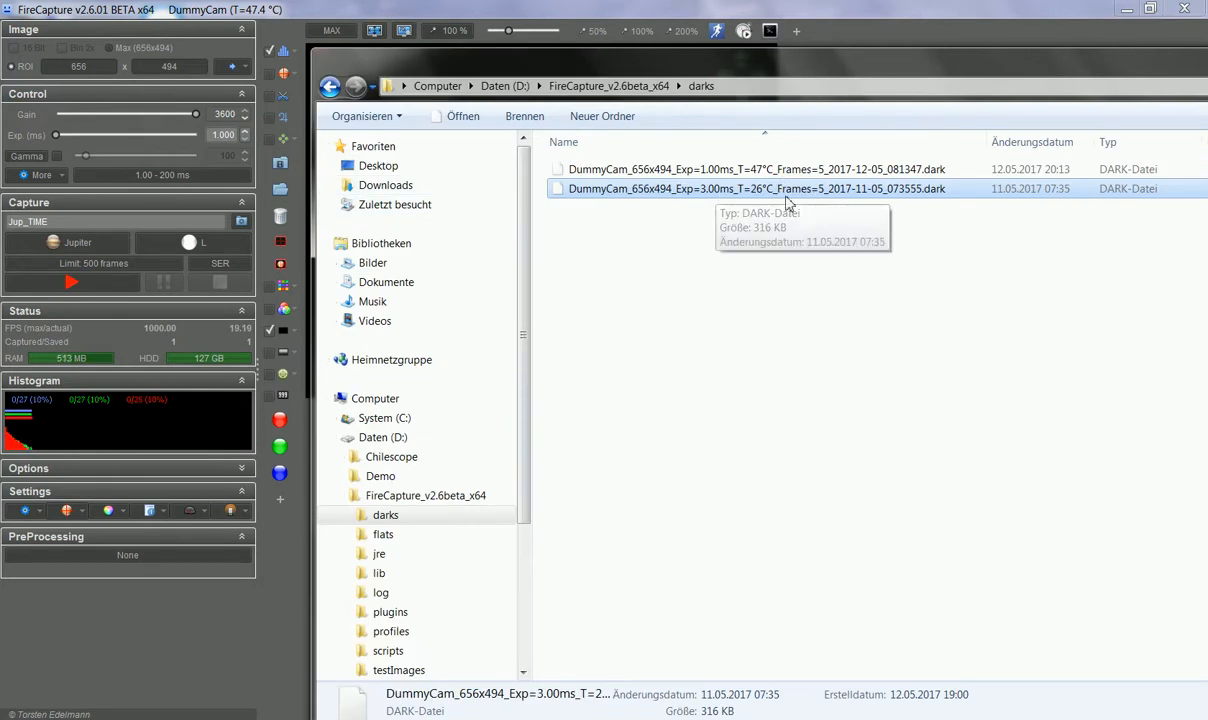
pyautogui.click(984, 75)
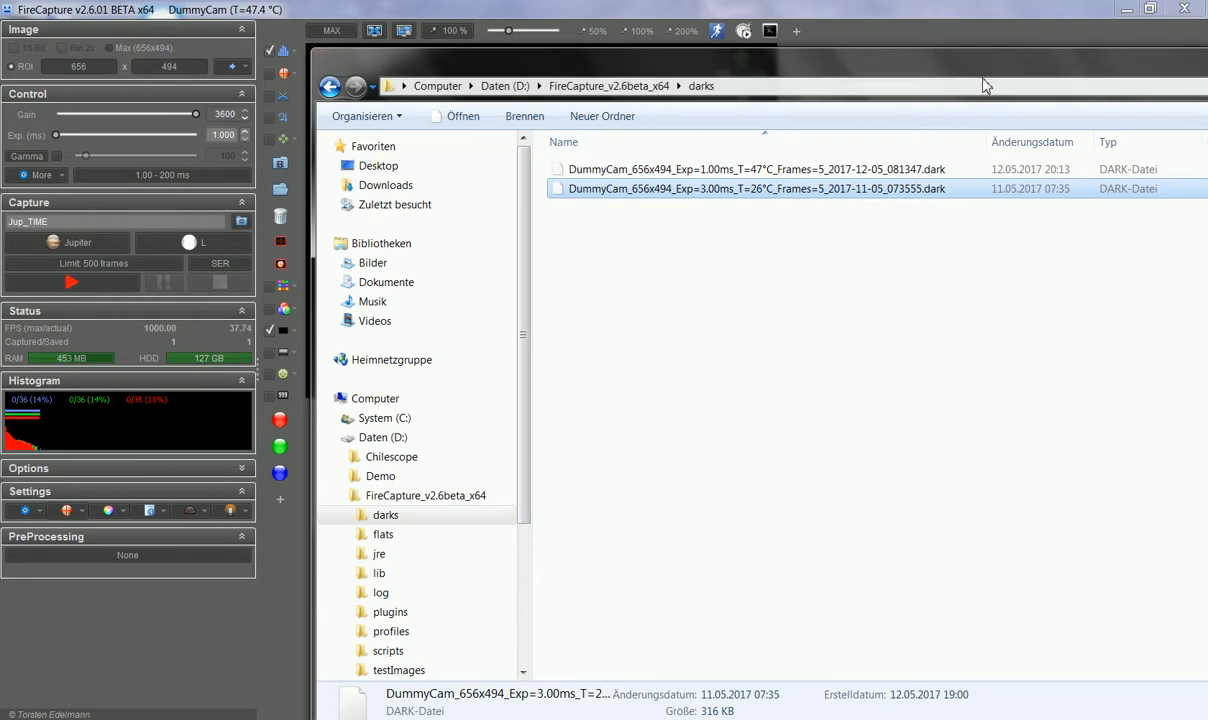
pyautogui.moveTo(984, 78); pyautogui.dragTo(745, 58)
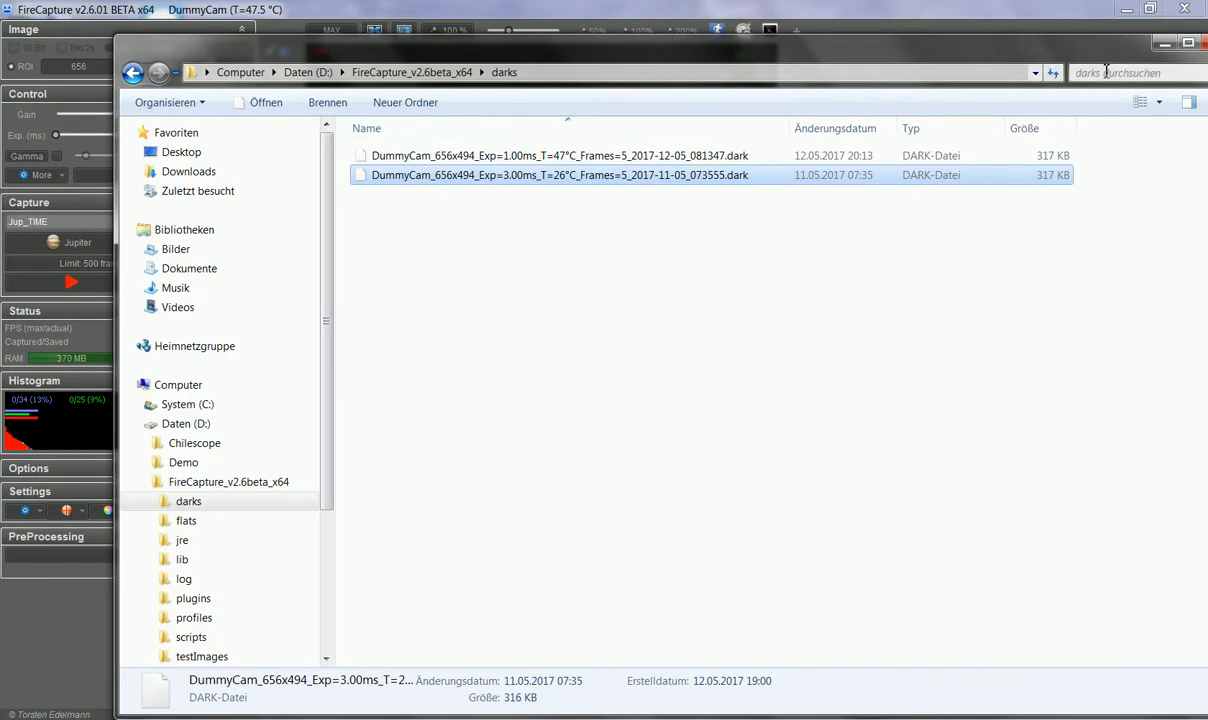
pyautogui.click(1163, 44)
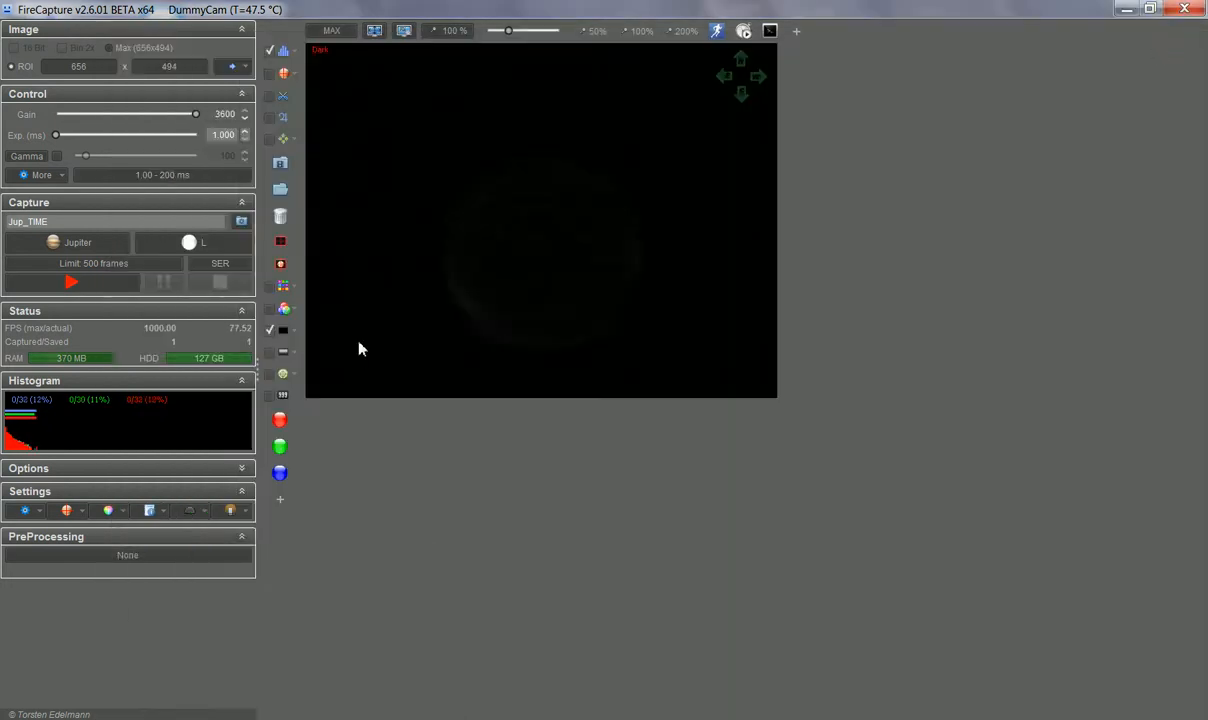
pyautogui.click(270, 331)
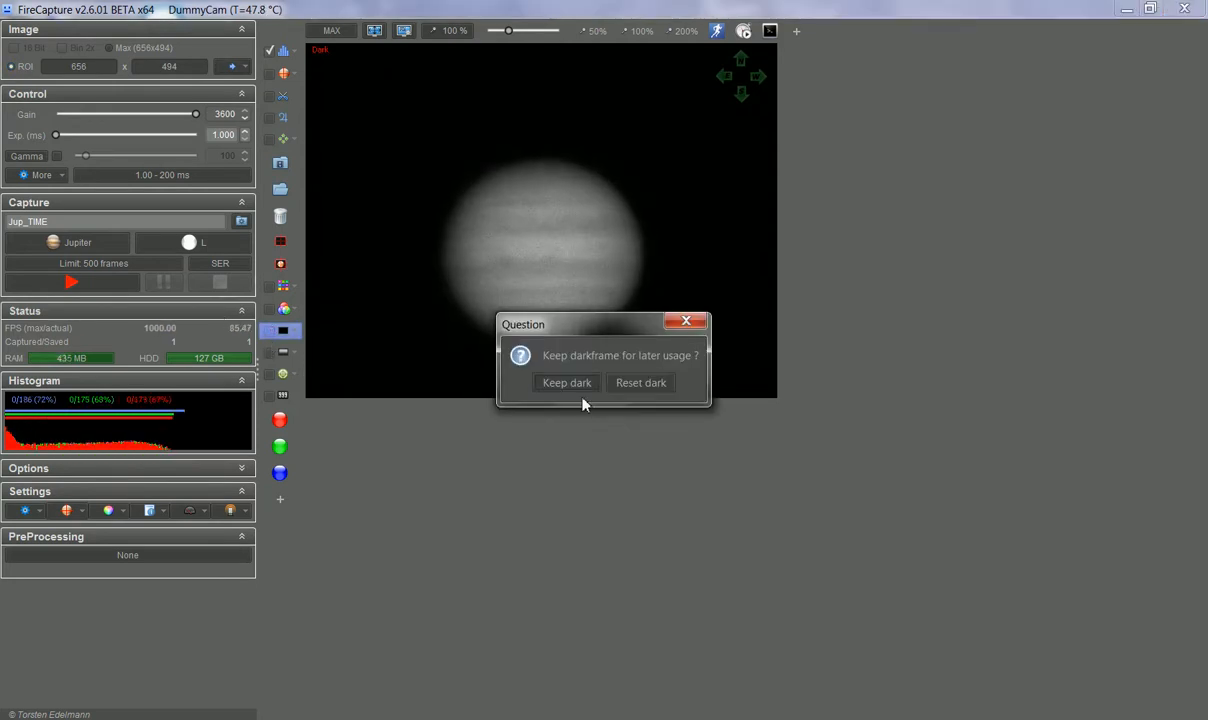
pyautogui.click(640, 389)
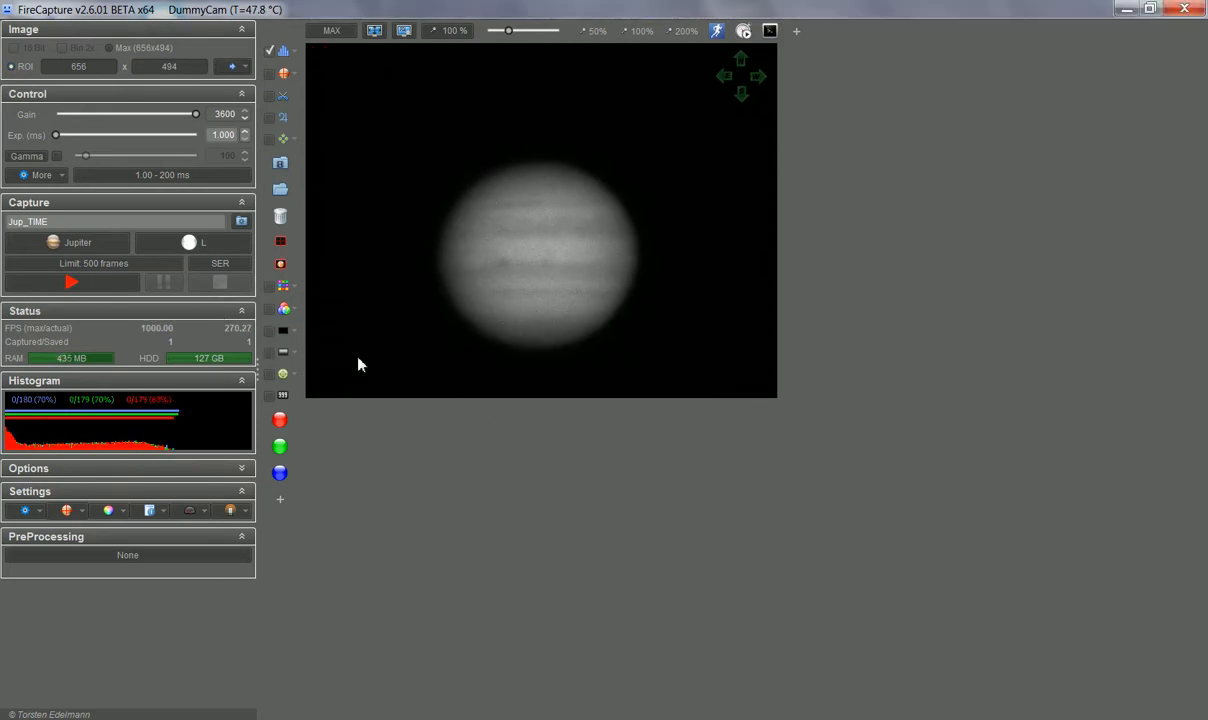
# Load the Exp=3.00ms flat from the available flats and reset the flat-field again
pyautogui.click(290, 352)
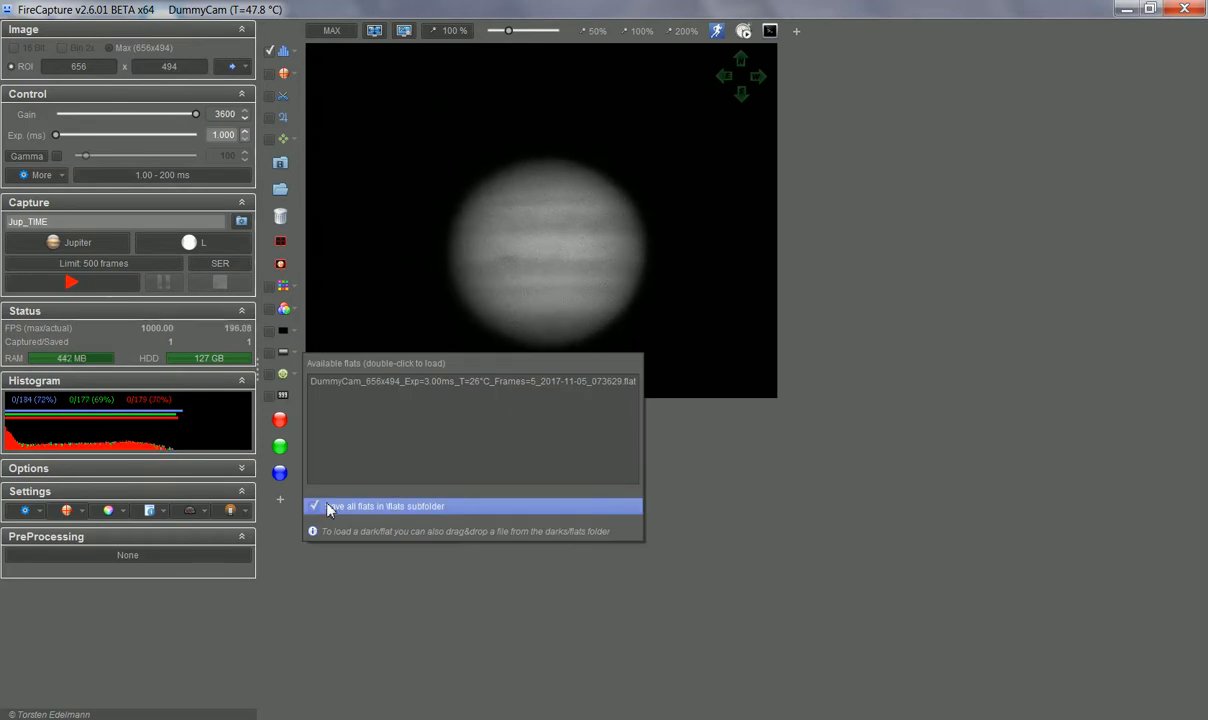
pyautogui.click(394, 383)
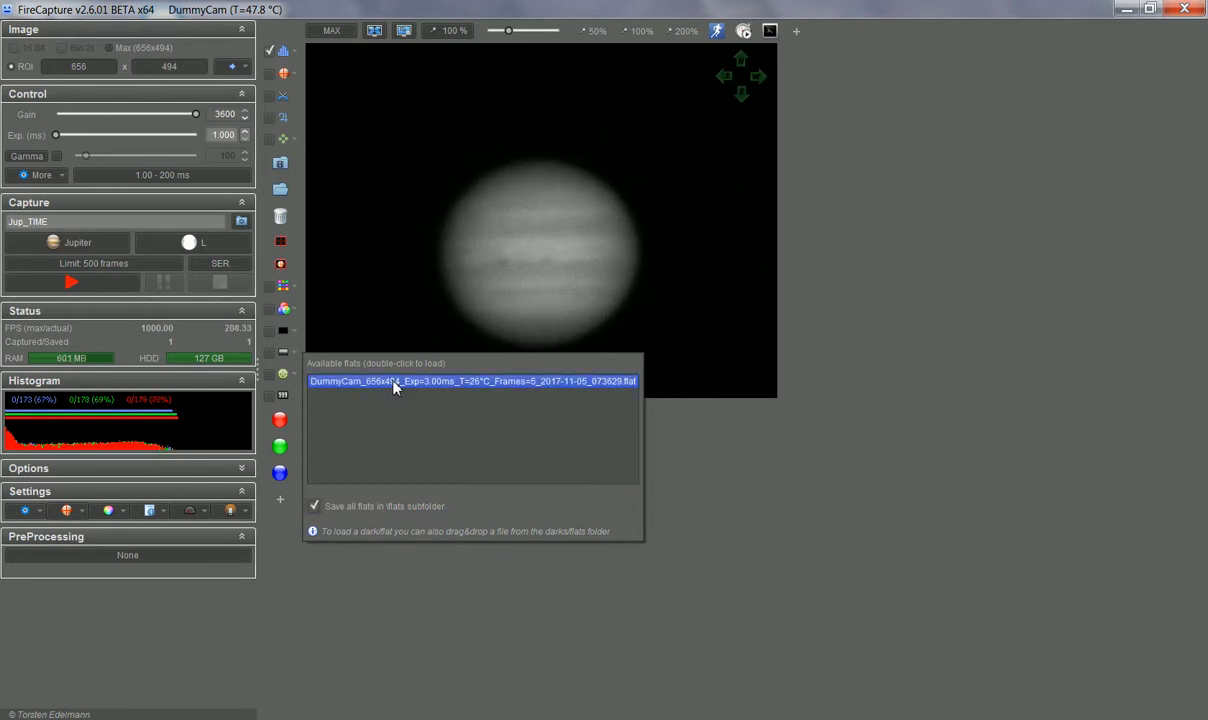
pyautogui.doubleClick(393, 382)
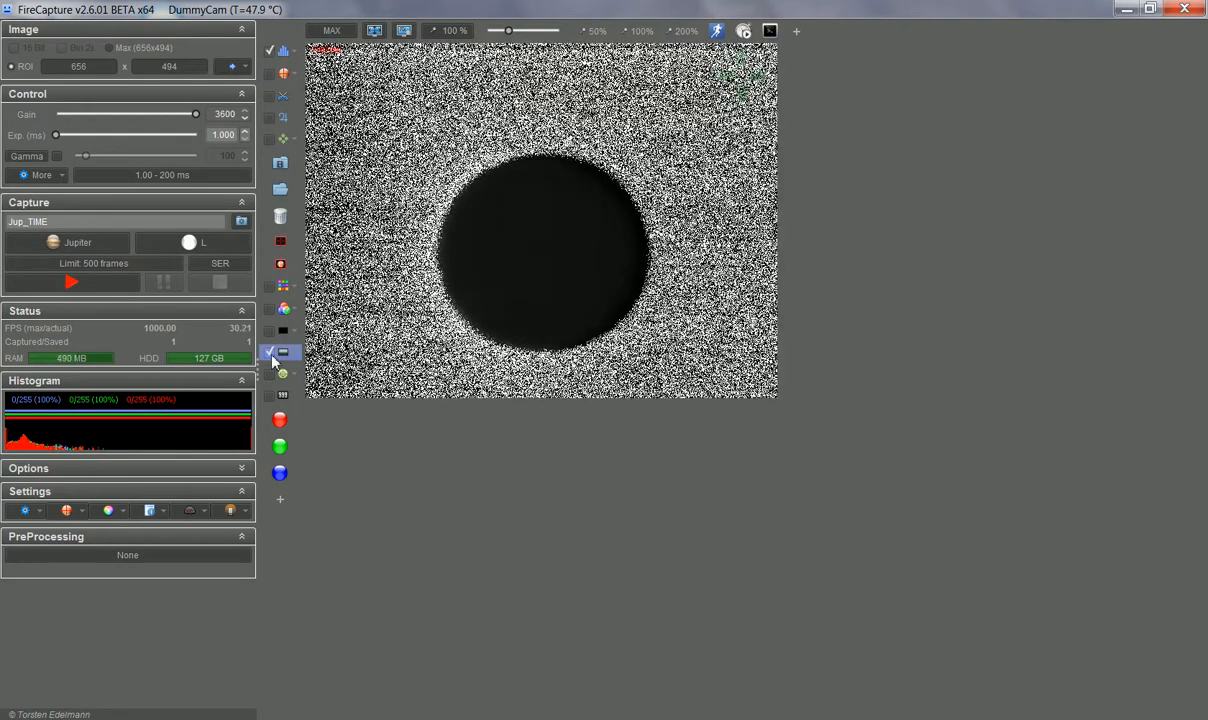
pyautogui.click(271, 354)
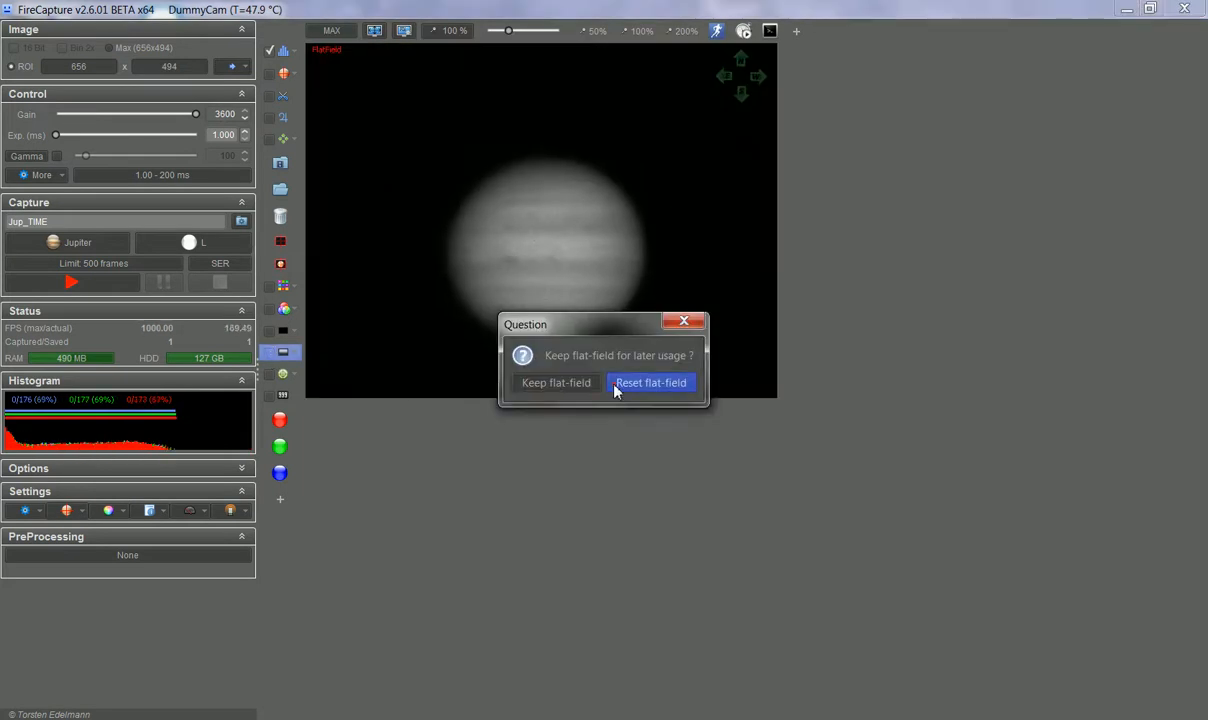
pyautogui.click(620, 379)
# Review the saved darks in FireCapture's available darks and the numbered feature entries in Whatsnew.txt
pyautogui.click(293, 331)
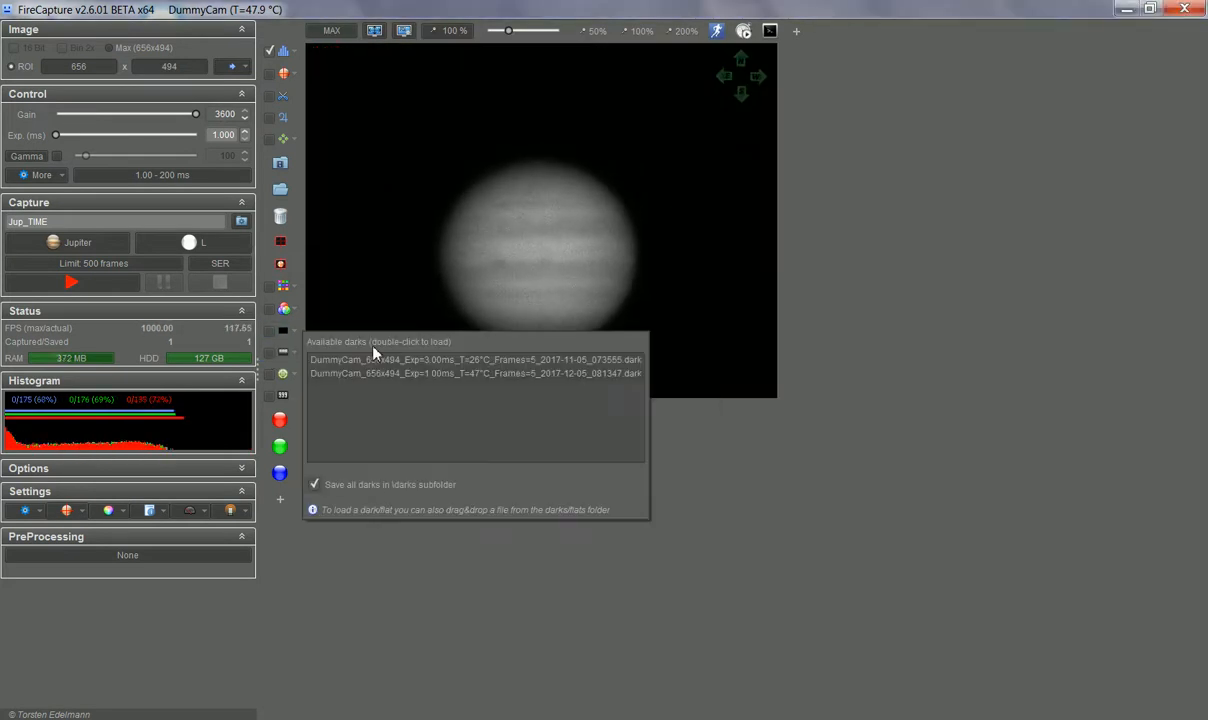
pyautogui.click(370, 359)
pyautogui.doubleClick(365, 373)
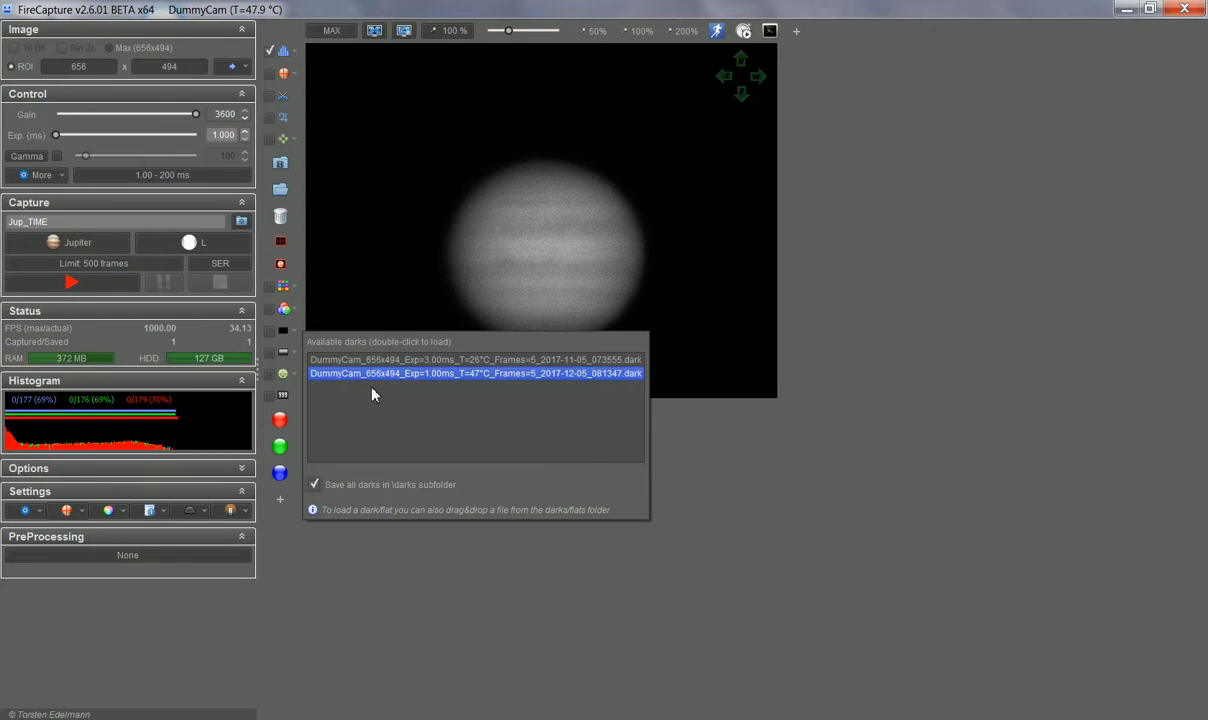
pyautogui.click(726, 621)
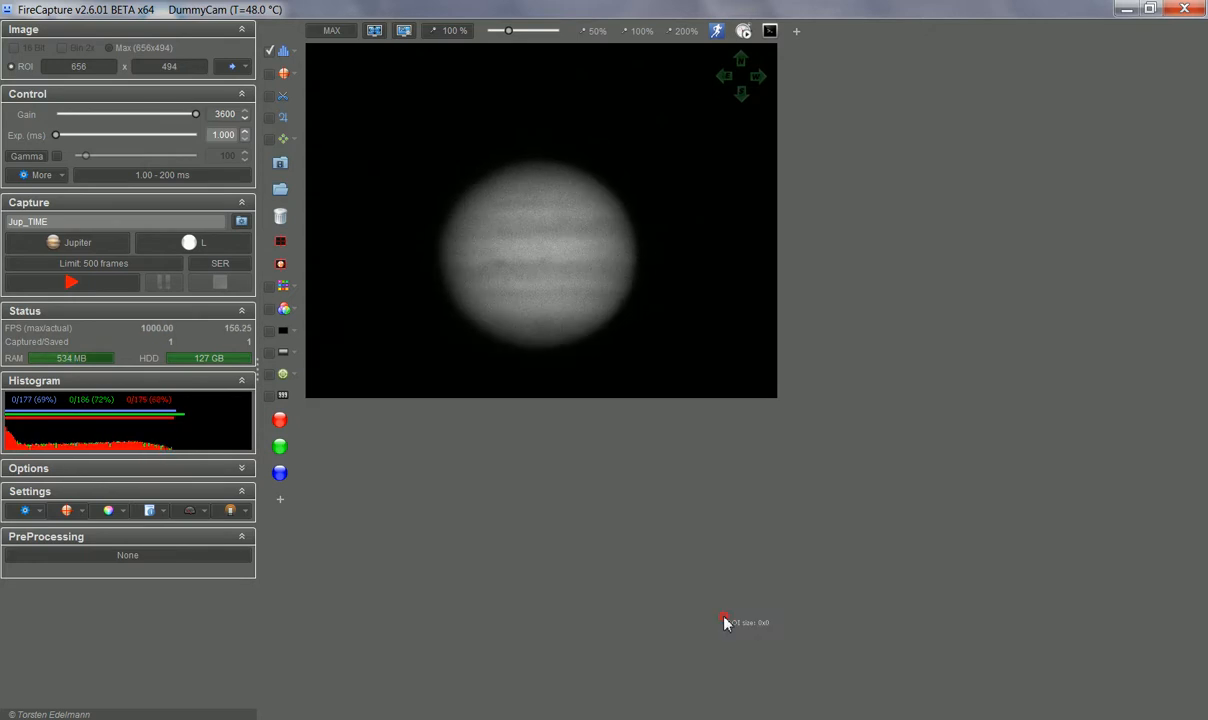
pyautogui.click(552, 718)
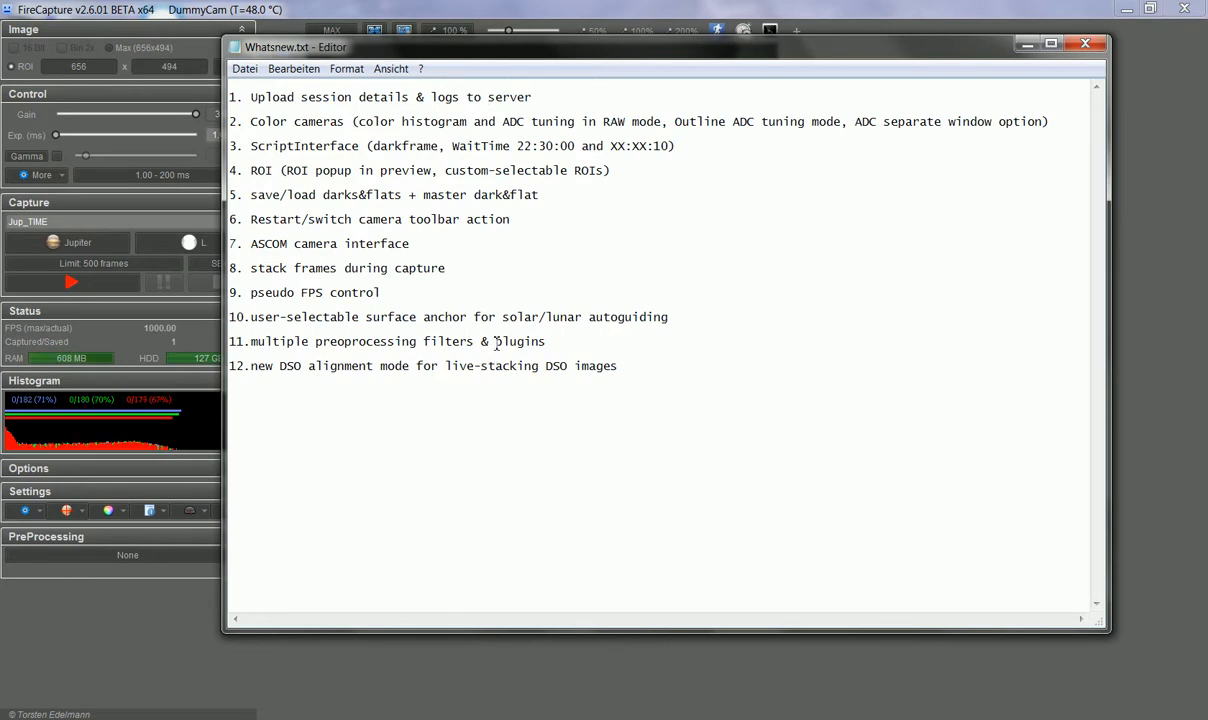
pyautogui.click(490, 10)
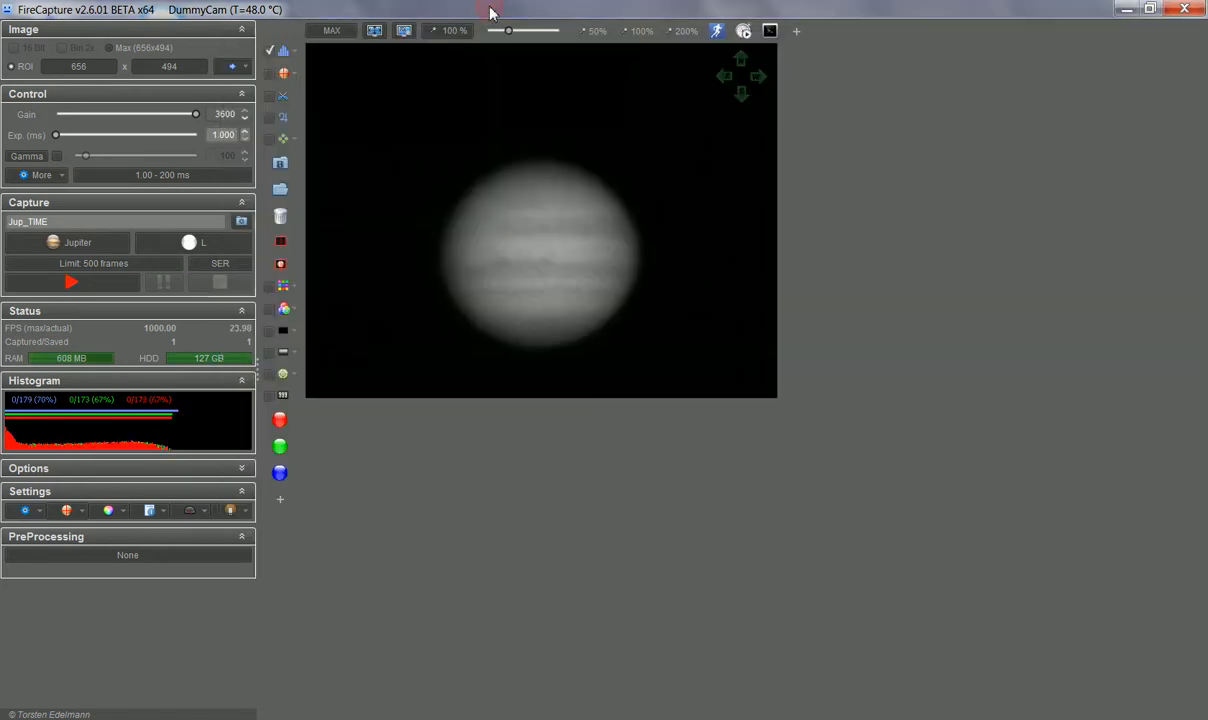
# Add the Restart camera action to FireCapture's toolbar and use it to restart the current camera
pyautogui.click(281, 499)
pyautogui.click(493, 404)
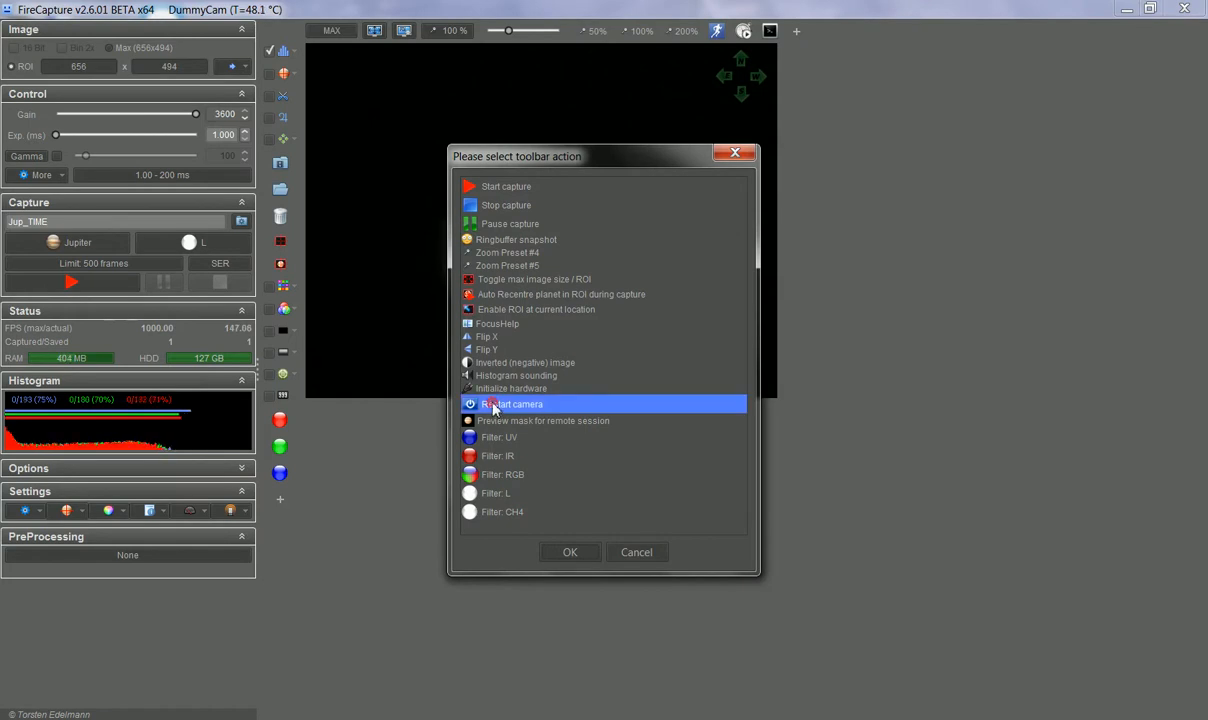
pyautogui.doubleClick(493, 404)
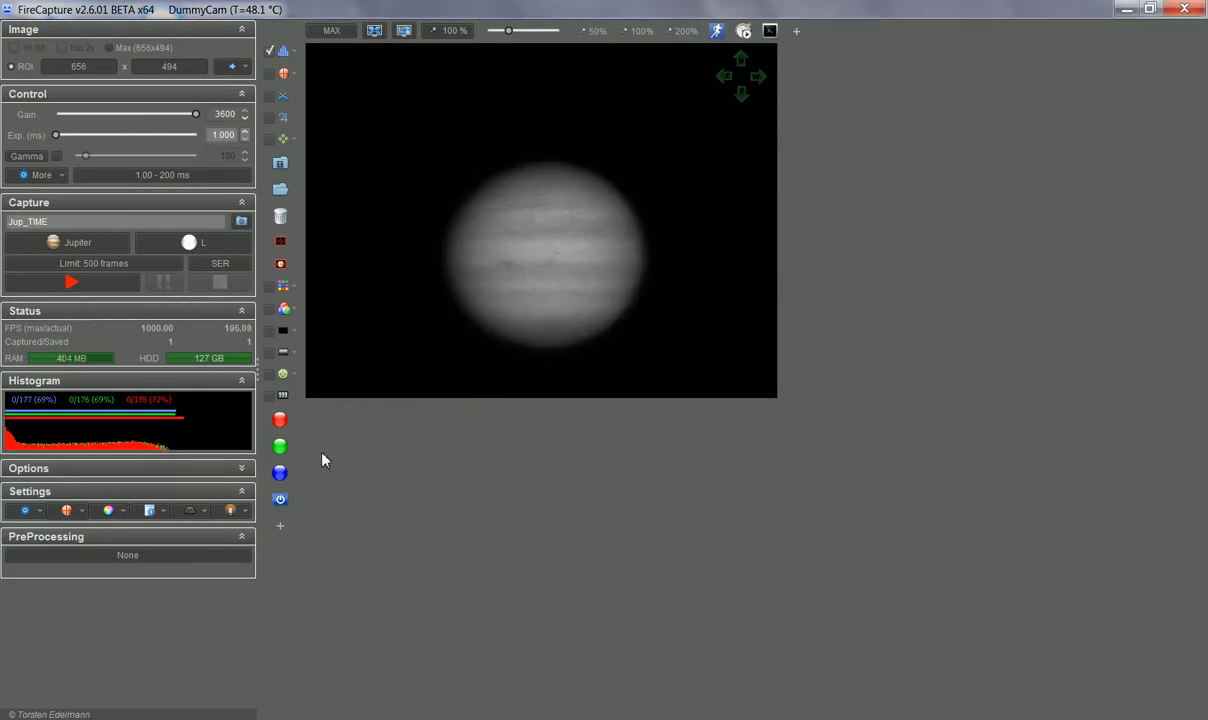
pyautogui.click(281, 500)
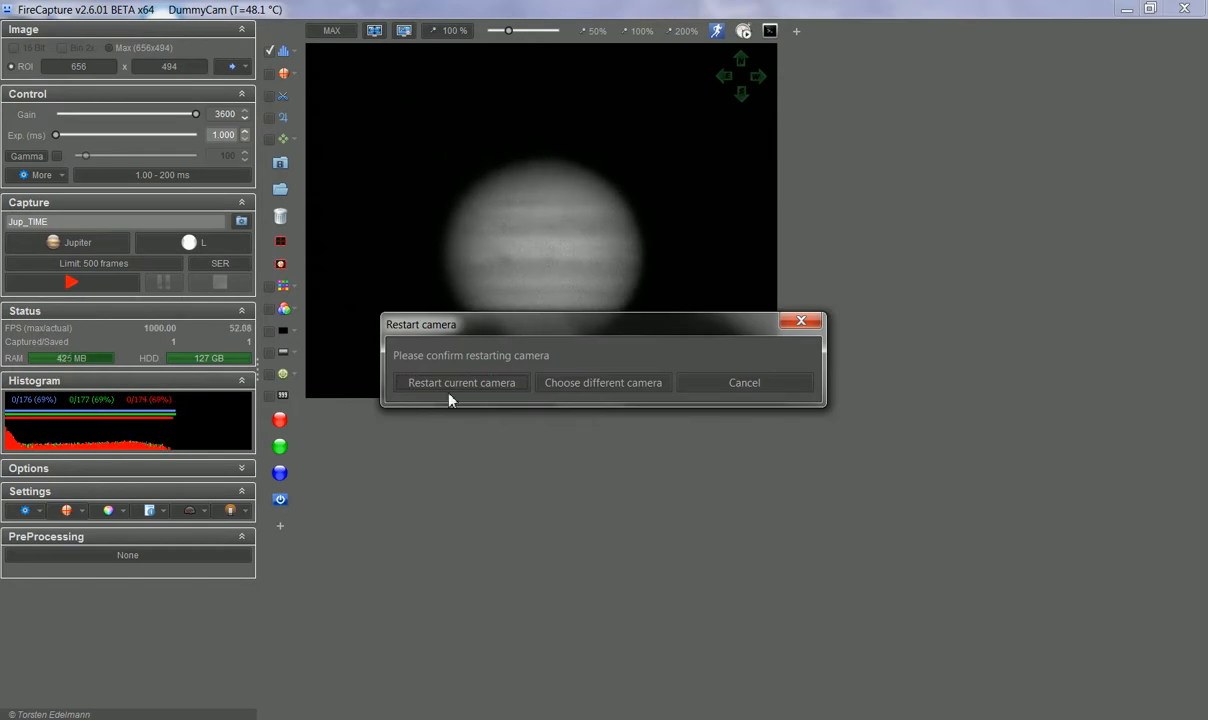
pyautogui.click(502, 386)
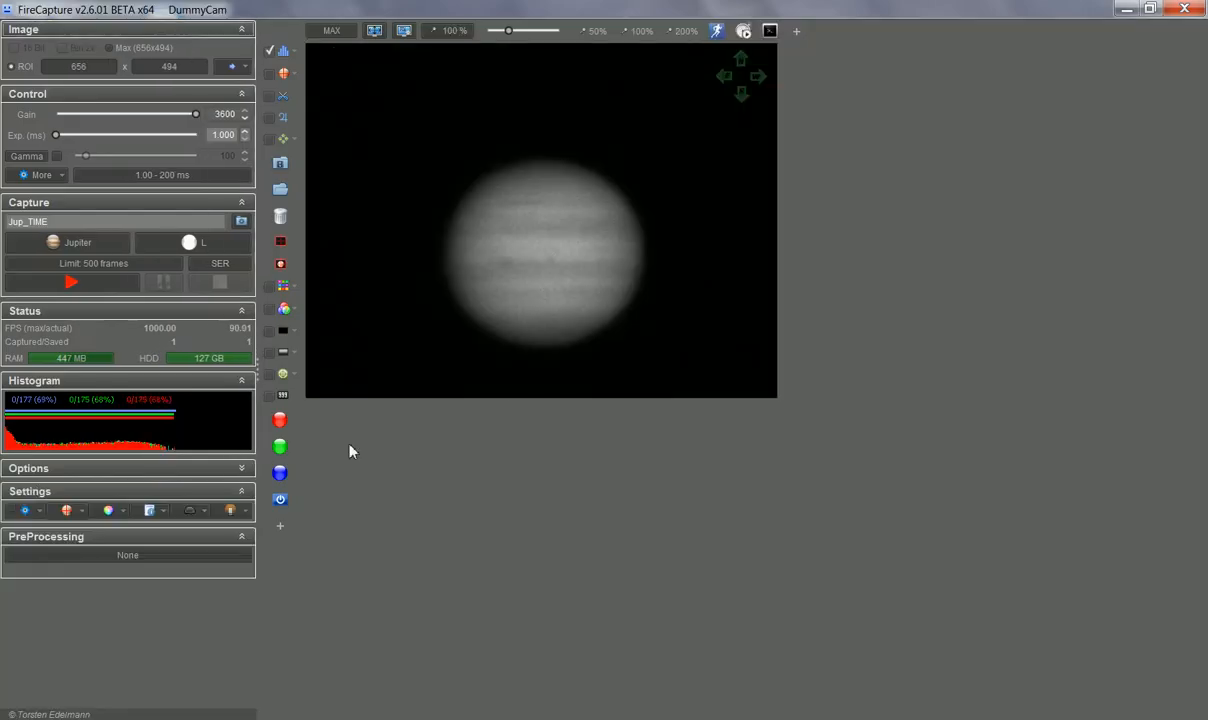
# Switch to a different camera through the ASCOM interface, choosing the Camera V2 simulator
pyautogui.click(281, 506)
pyautogui.click(575, 385)
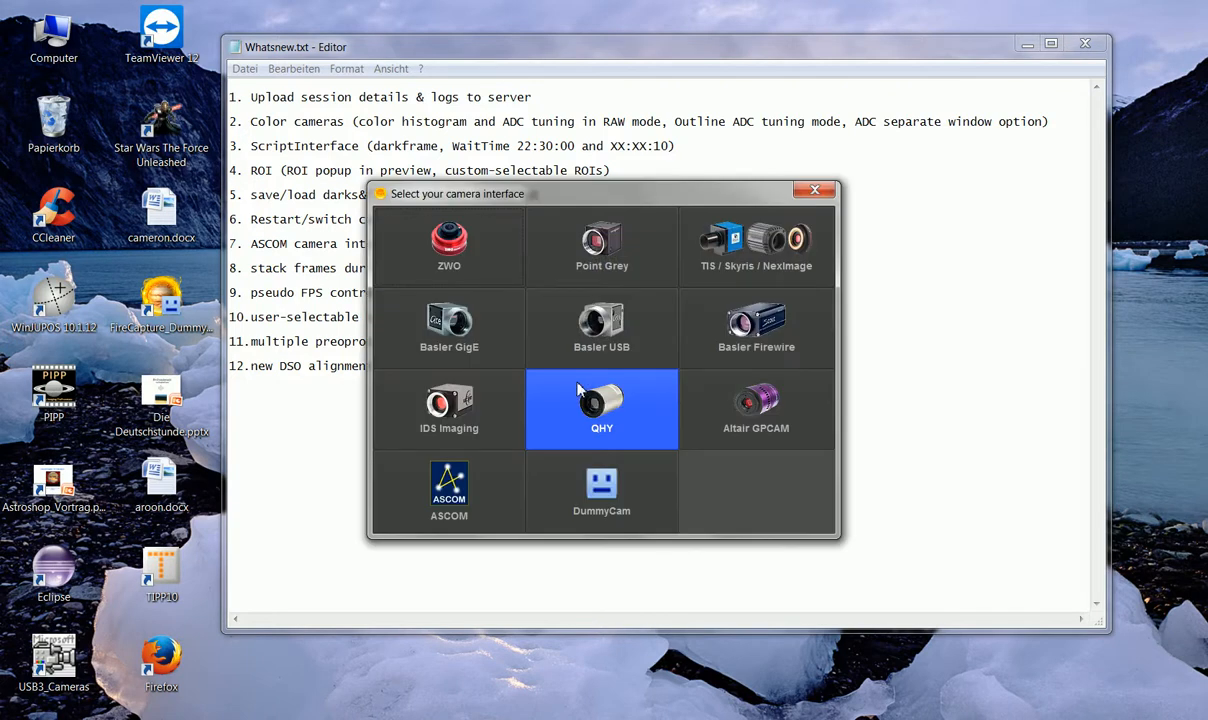
pyautogui.click(401, 485)
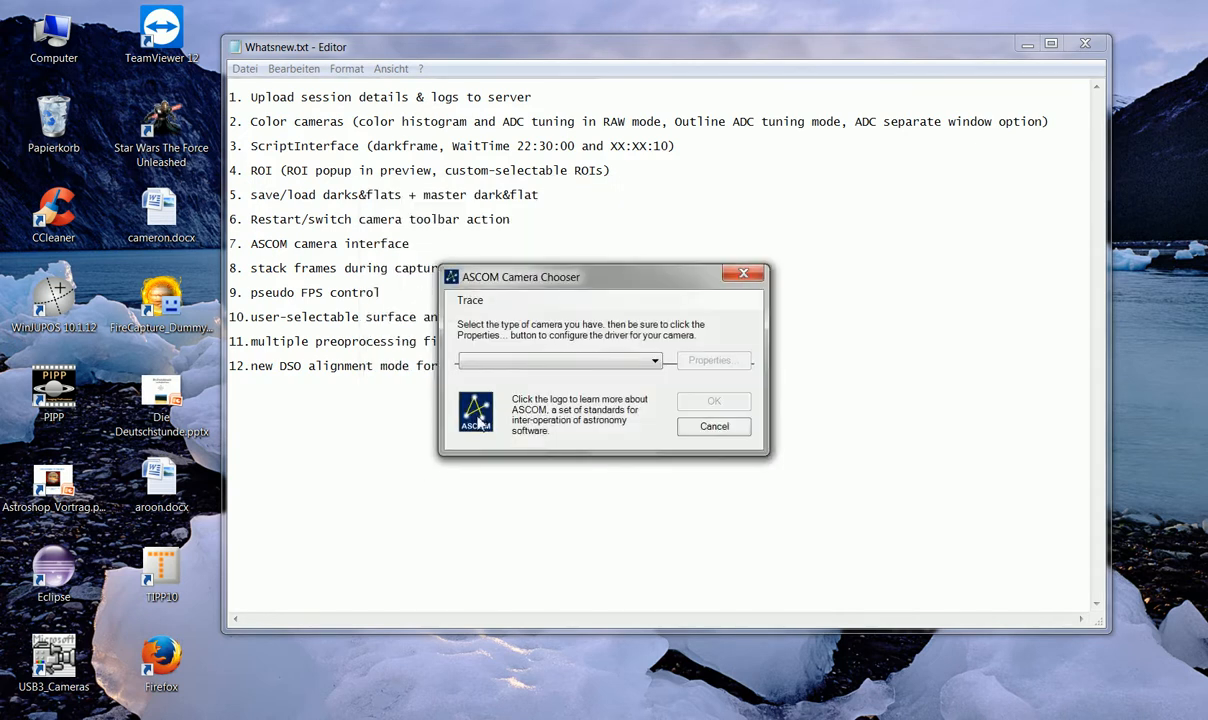
pyautogui.click(513, 365)
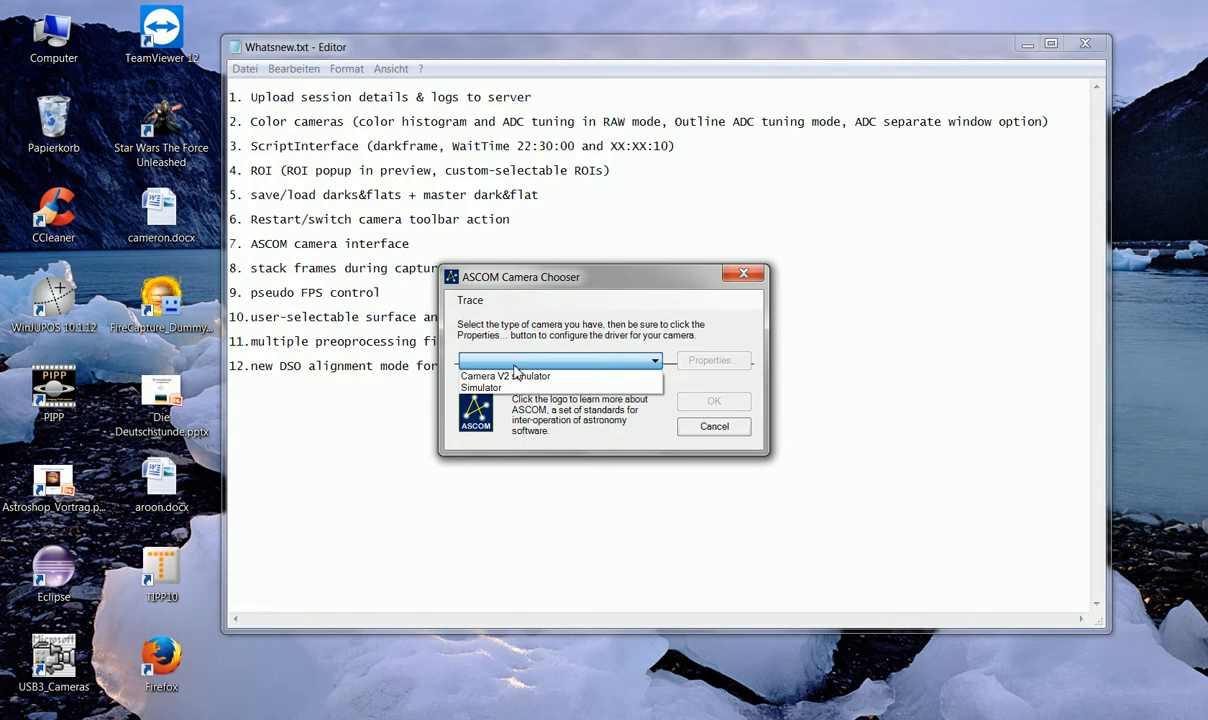
pyautogui.click(516, 377)
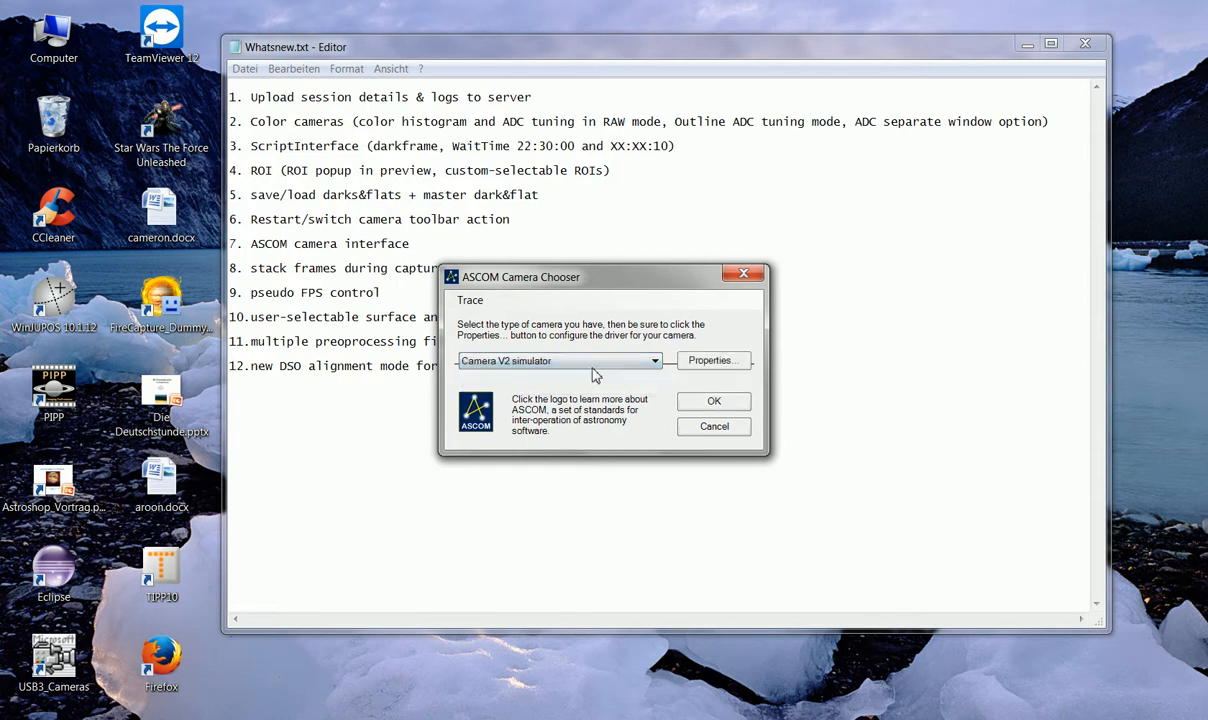
pyautogui.click(708, 401)
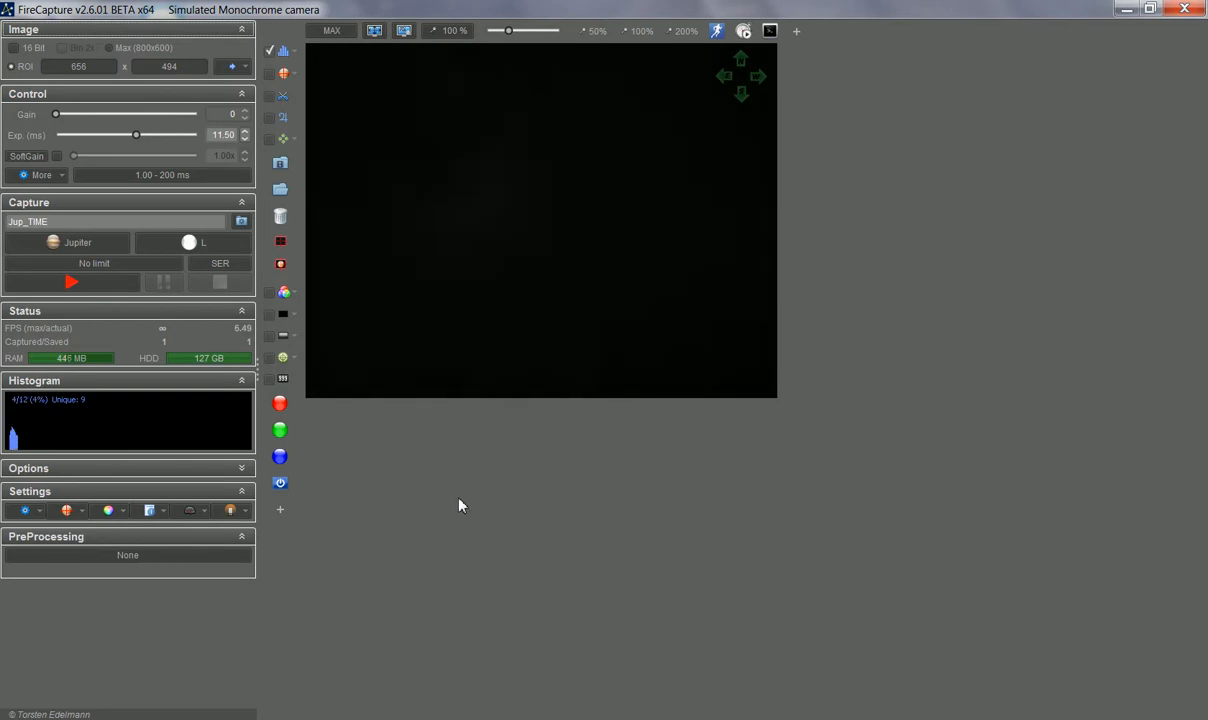
# Switch the camera back to DummyCam with the restart camera action
pyautogui.click(280, 483)
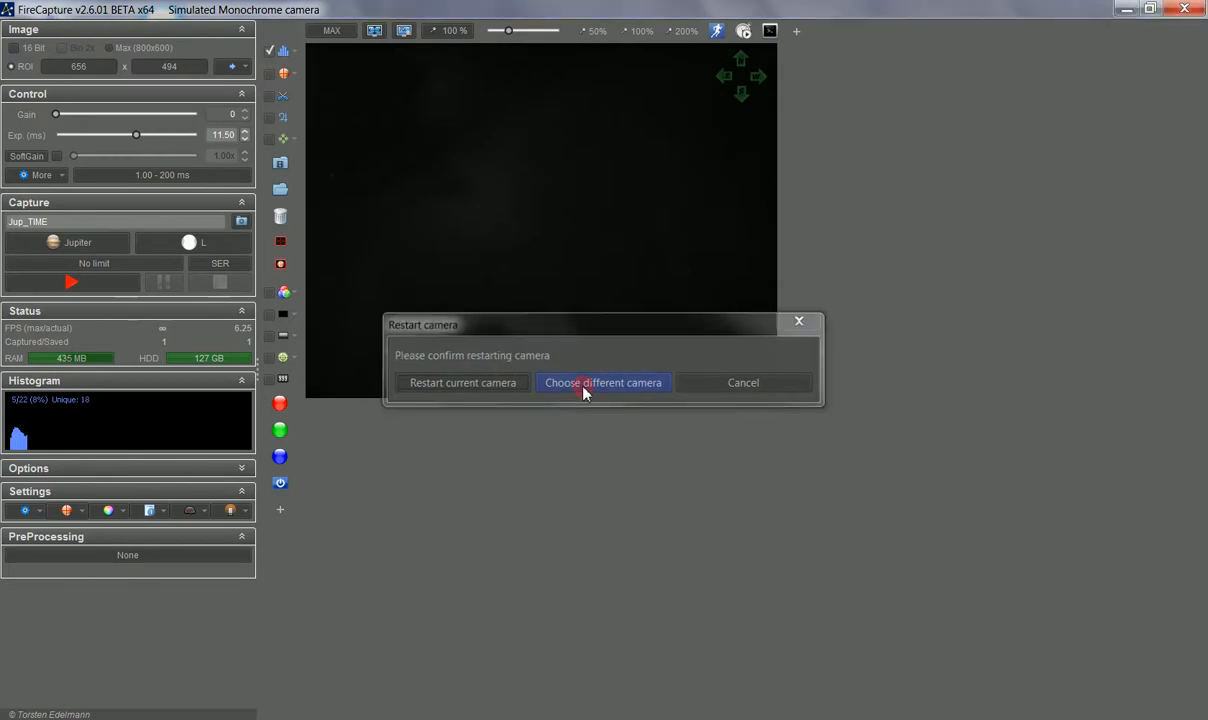
pyautogui.click(553, 383)
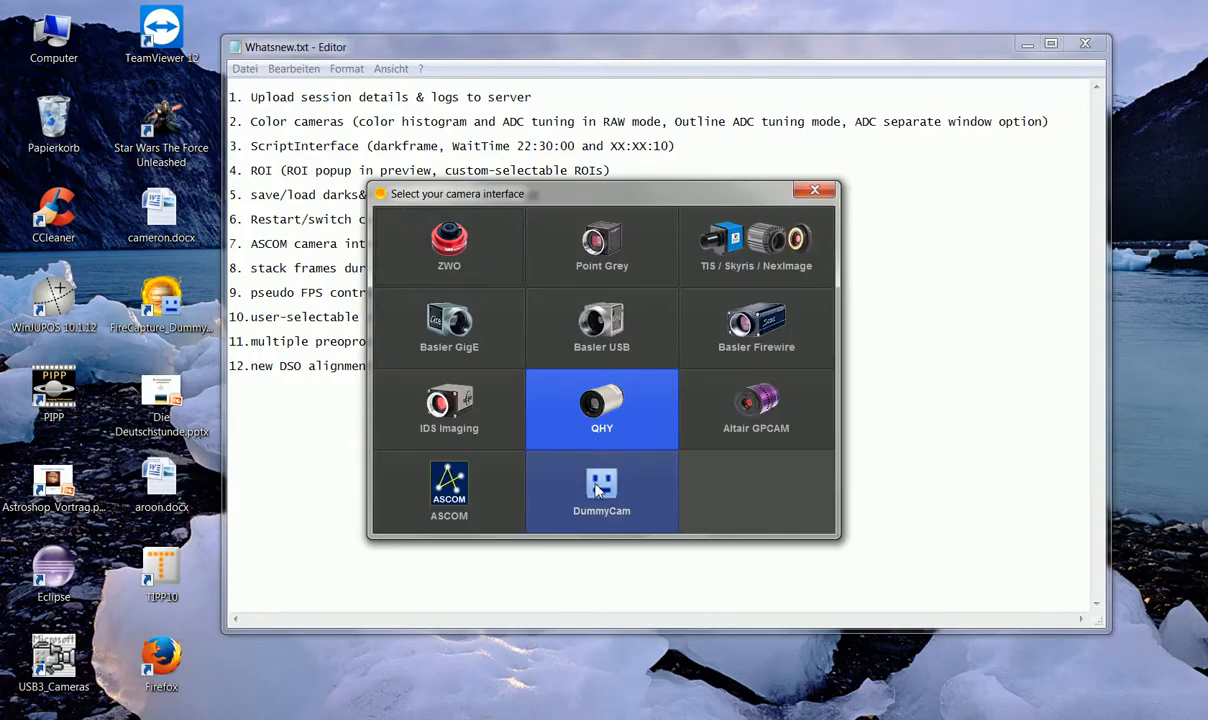
pyautogui.click(601, 488)
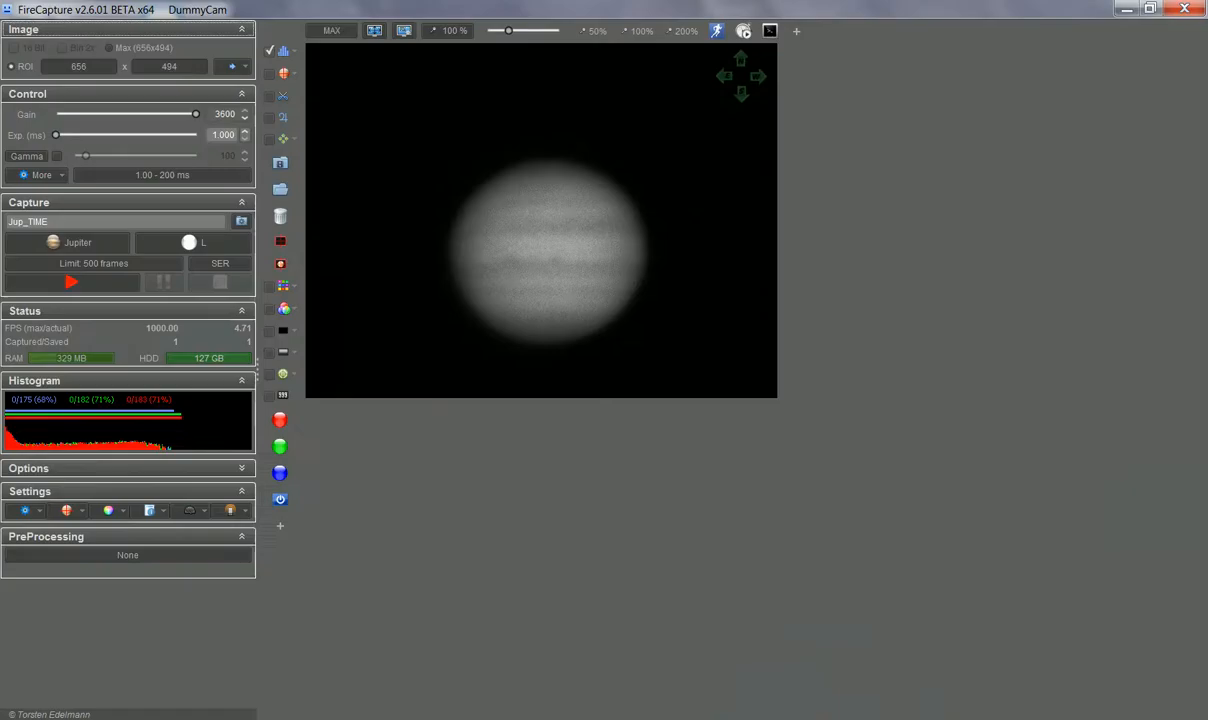
# Highlight entry 8, stack frames during capture, in Whatsnew.txt
pyautogui.click(548, 718)
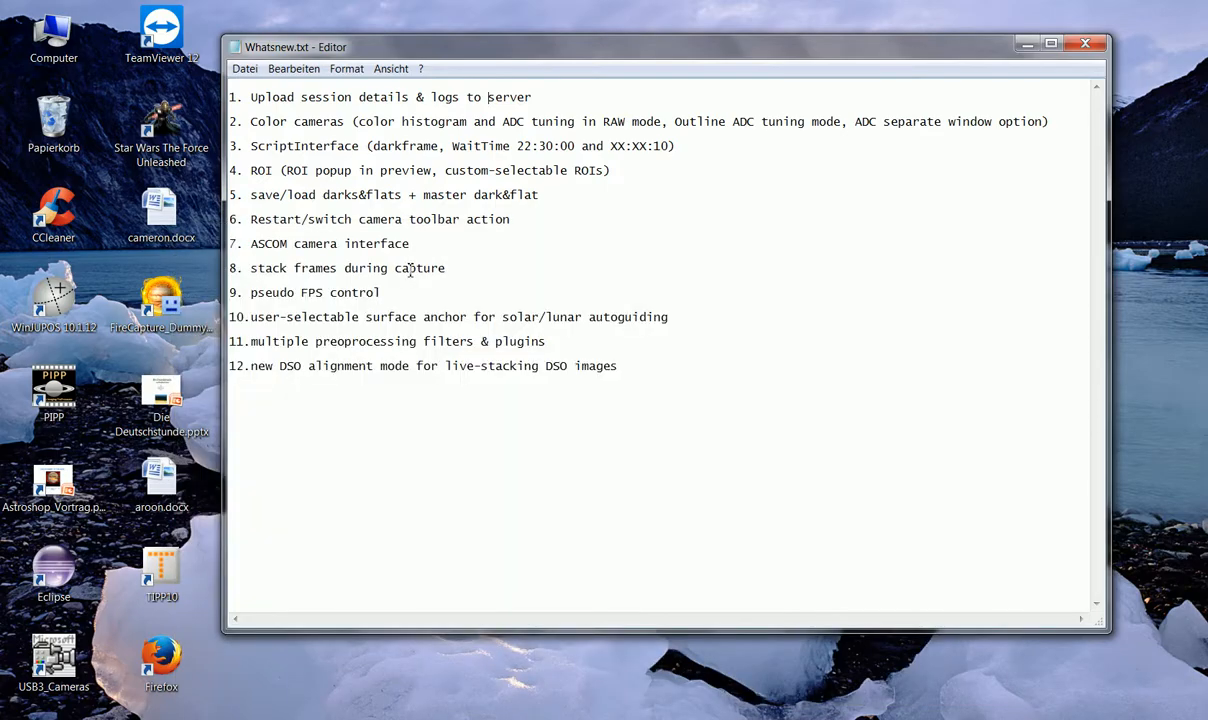
pyautogui.moveTo(460, 268); pyautogui.dragTo(229, 268)
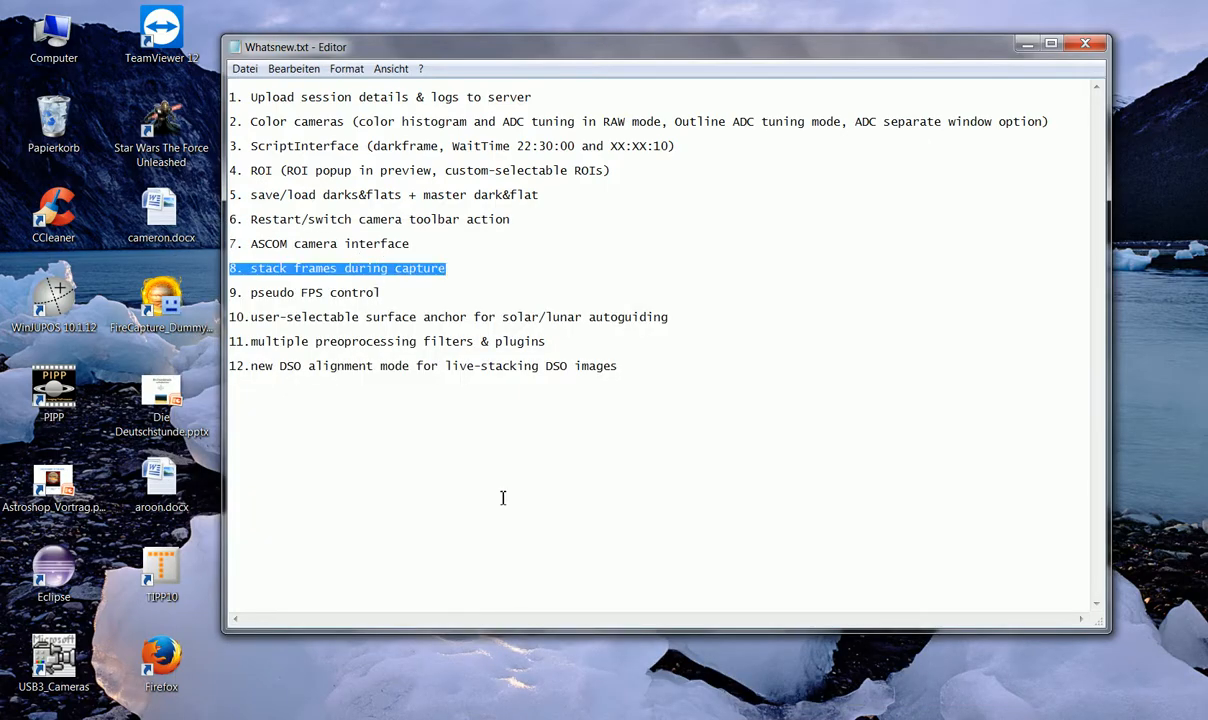
# Switch to FireCapture and inspect the mid-capture stack frame setting in the Jupiter profile
pyautogui.click(530, 718)
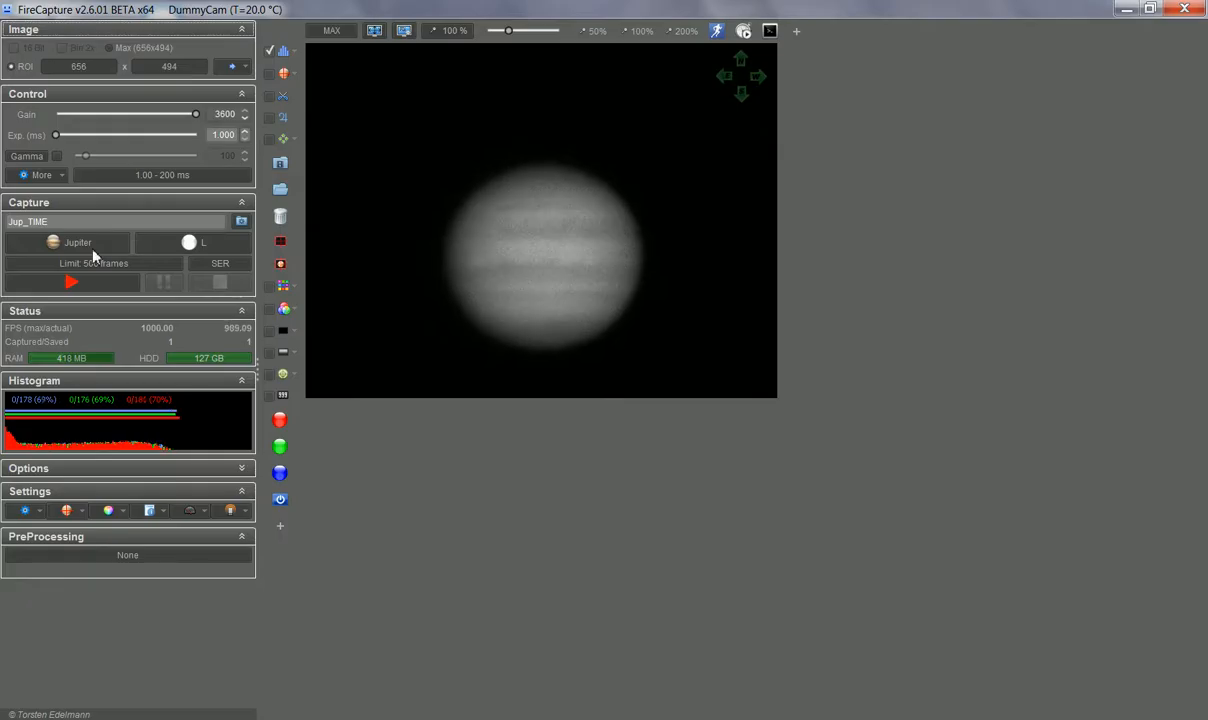
pyautogui.click(60, 242)
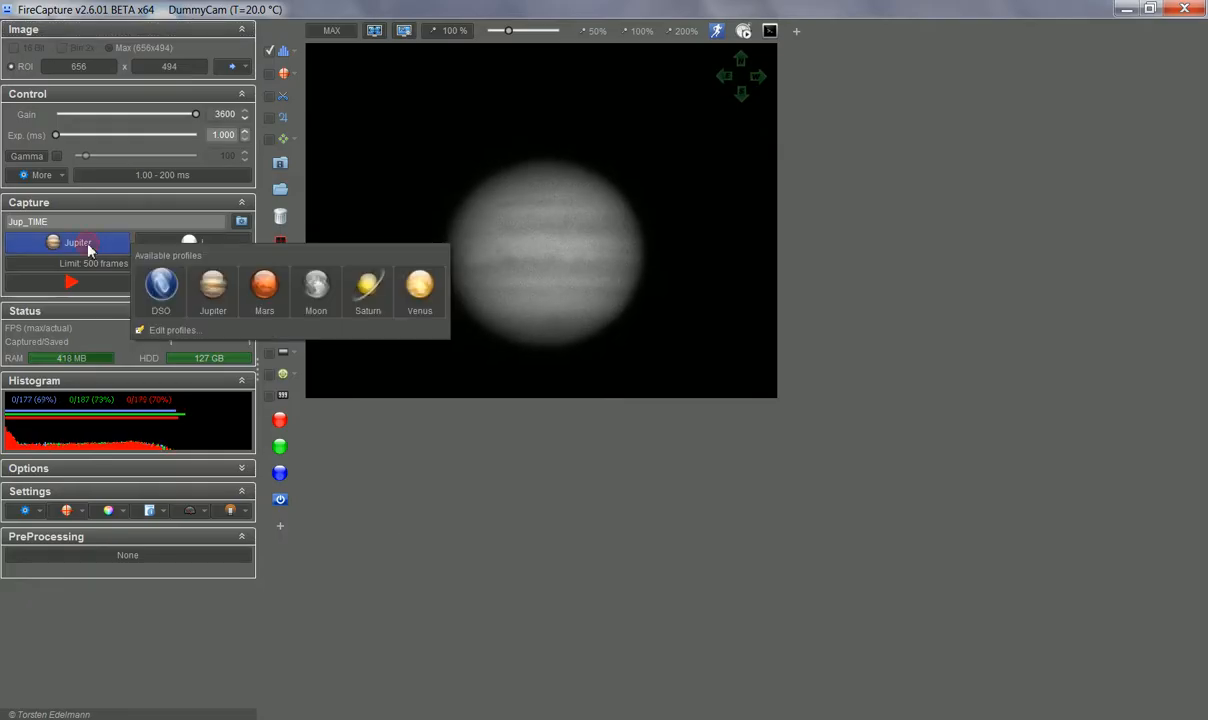
pyautogui.click(172, 333)
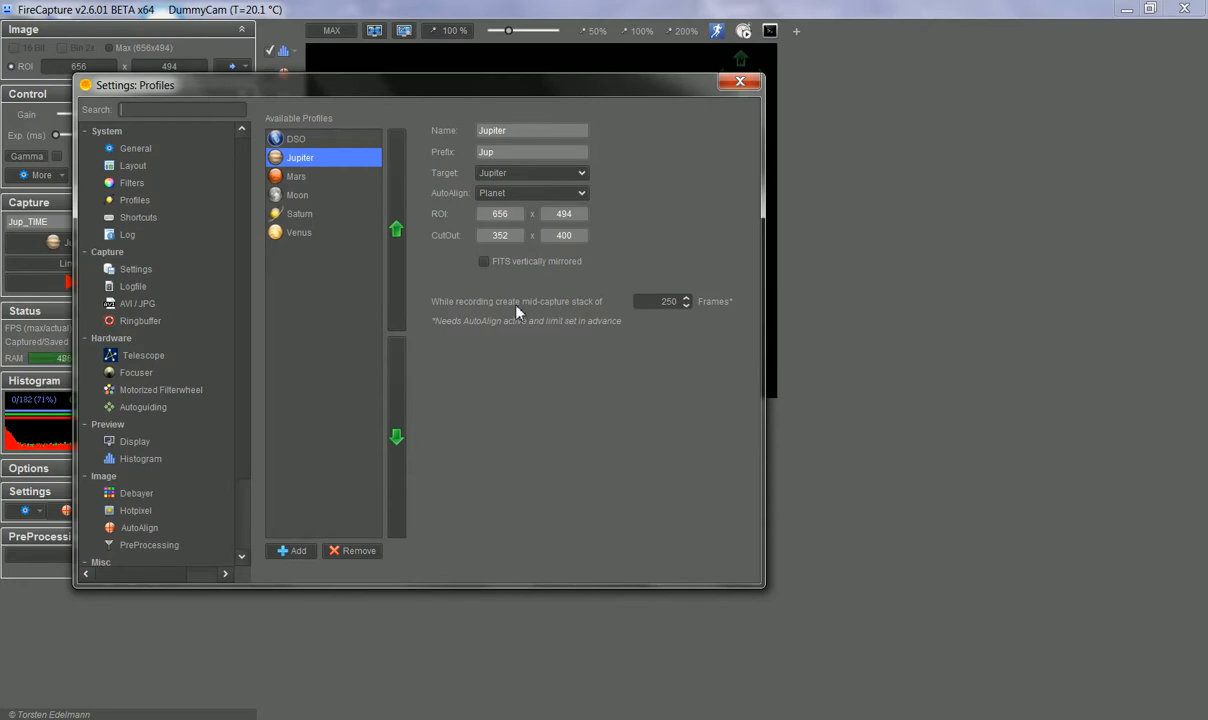
pyautogui.doubleClick(663, 301)
pyautogui.click(738, 80)
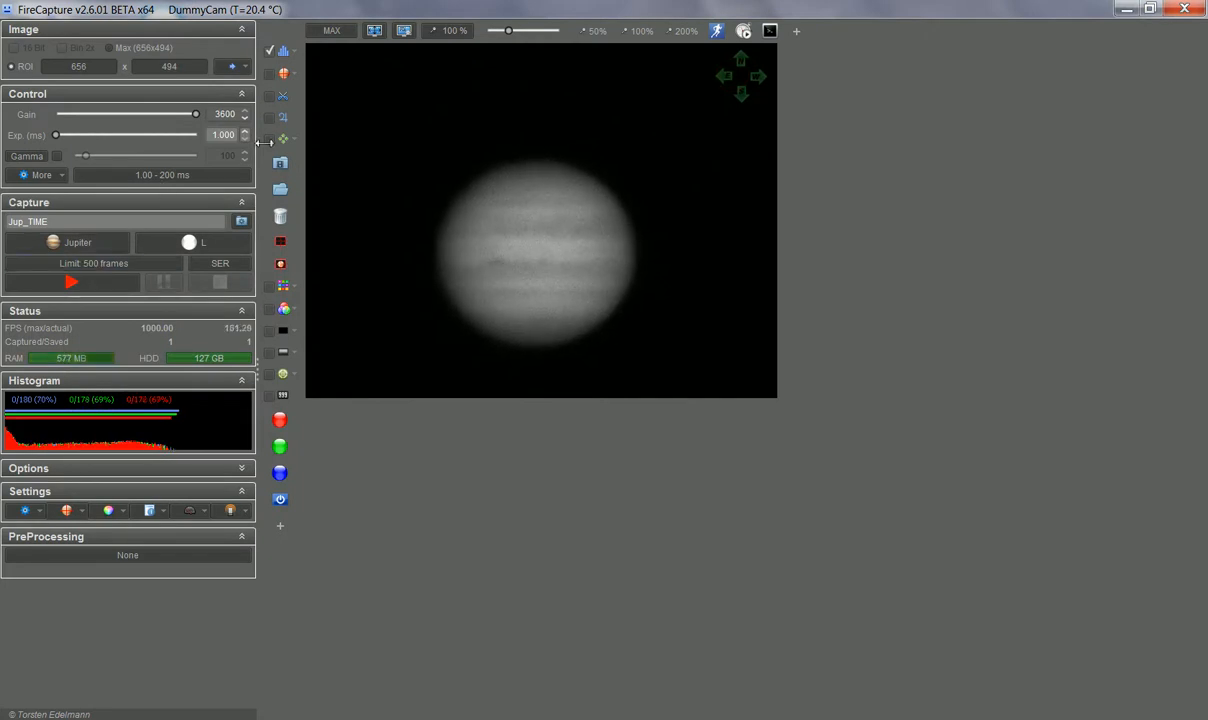
# Turn on AutoAlign and record a Jupiter SER capture with the 500-frame limit
pyautogui.click(269, 75)
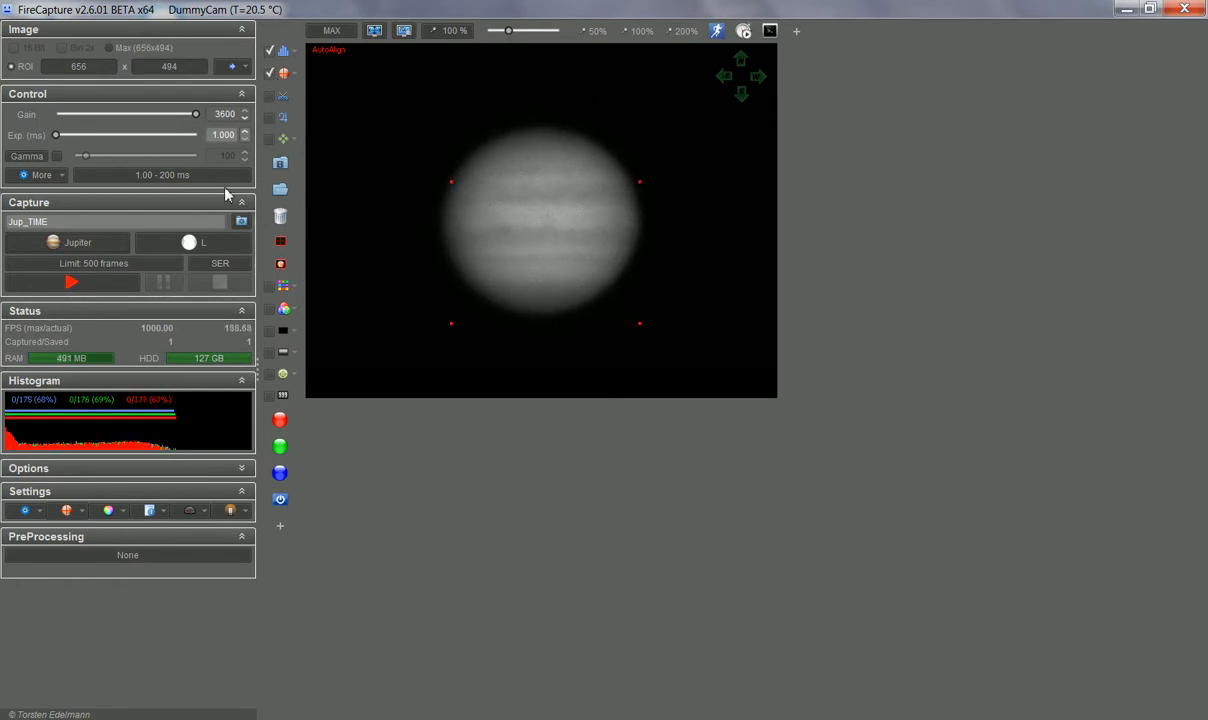
pyautogui.click(62, 282)
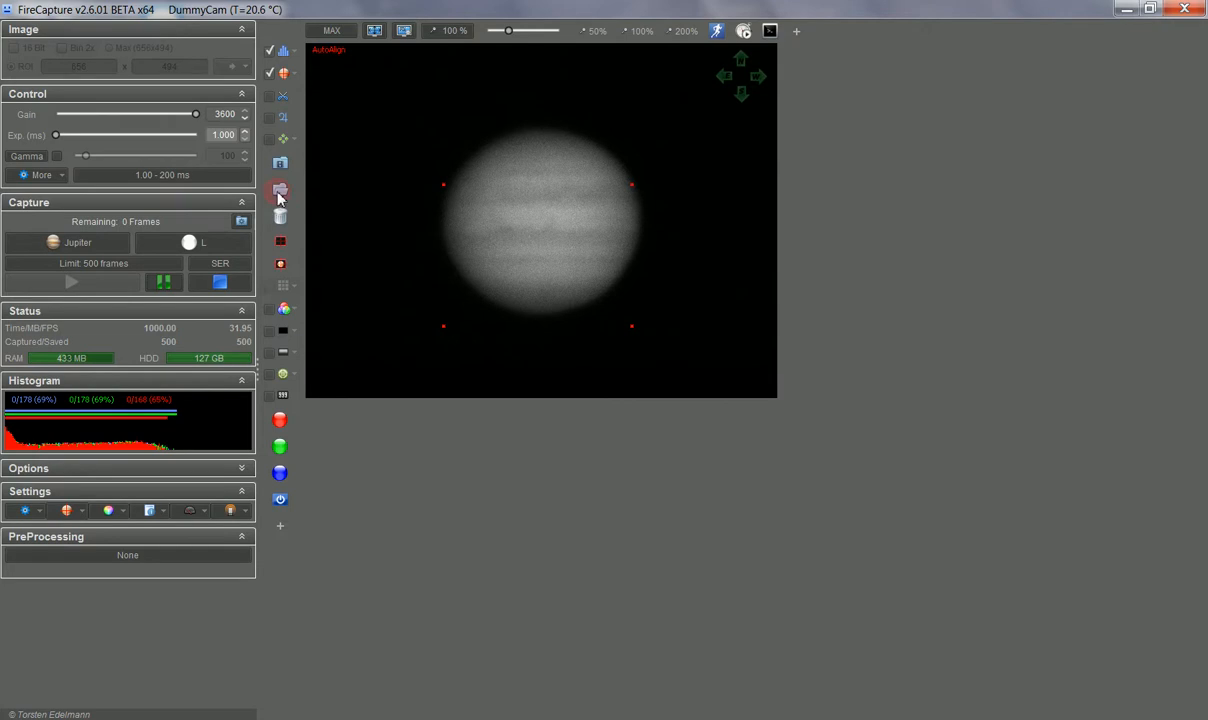
# Open the capture folder and view Jup_191623_250Frames_stacked.png and its sharpened version, Jup_191623_250Frames_stacked_sharpen.png
pyautogui.click(280, 193)
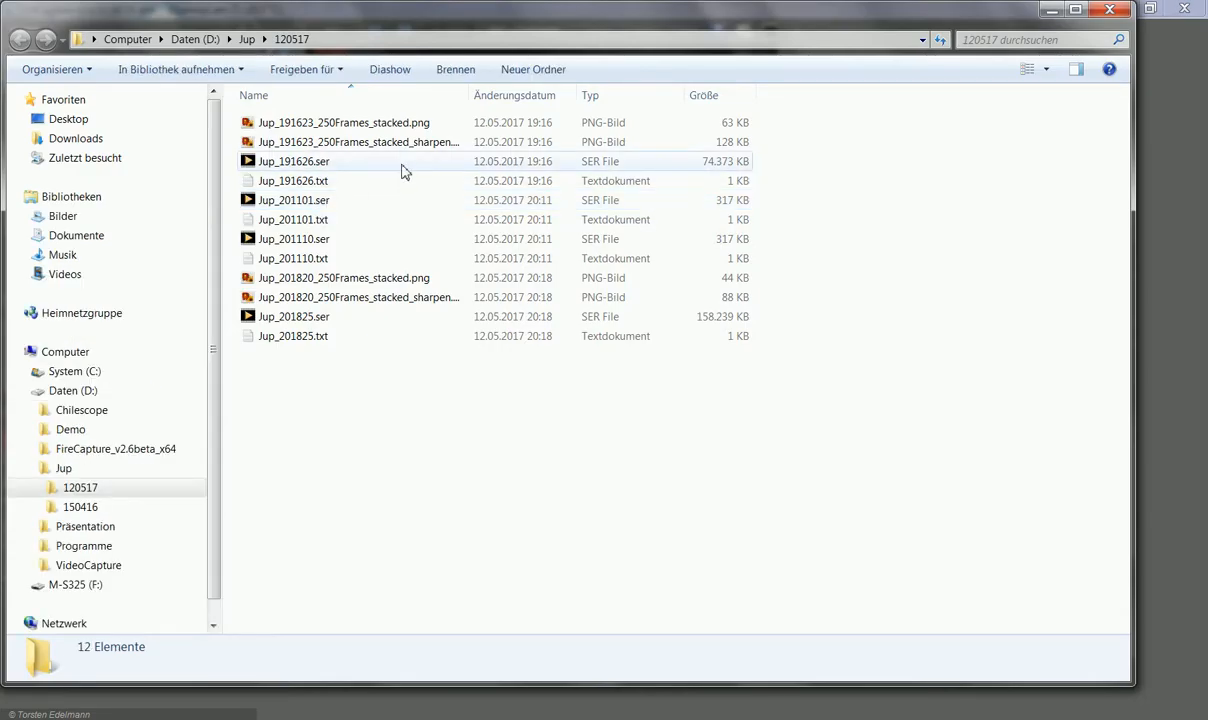
pyautogui.moveTo(470, 98); pyautogui.dragTo(533, 100)
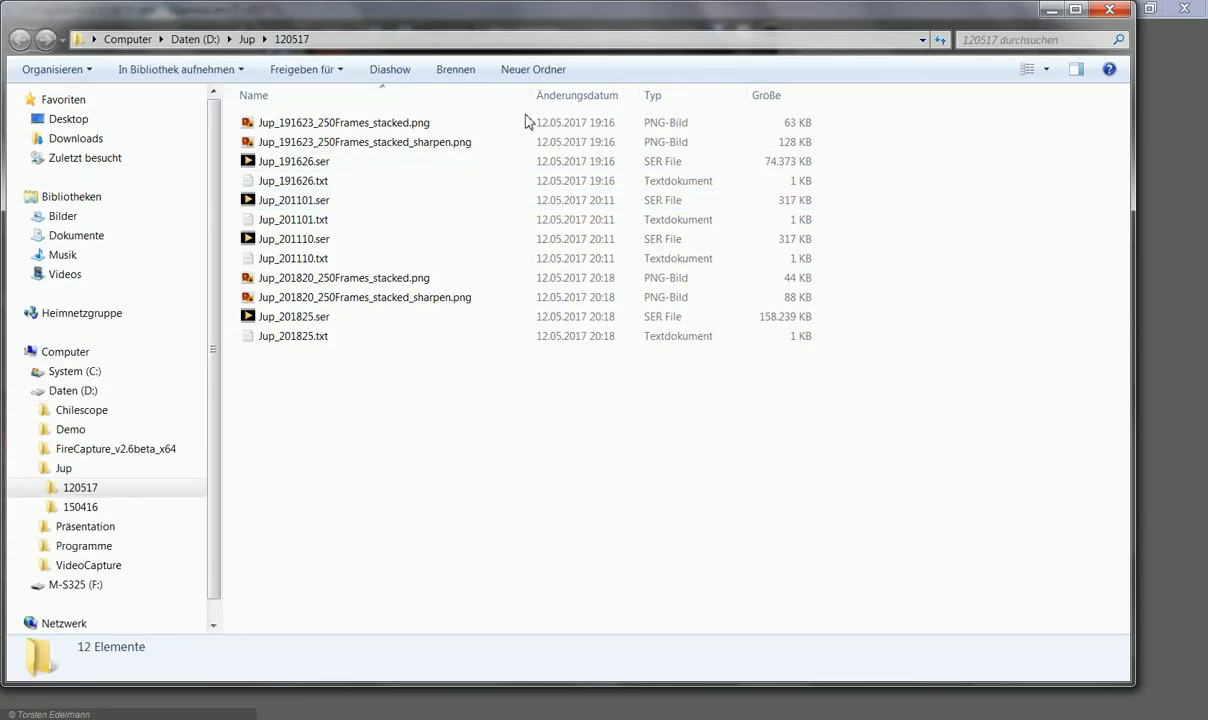
pyautogui.click(301, 164)
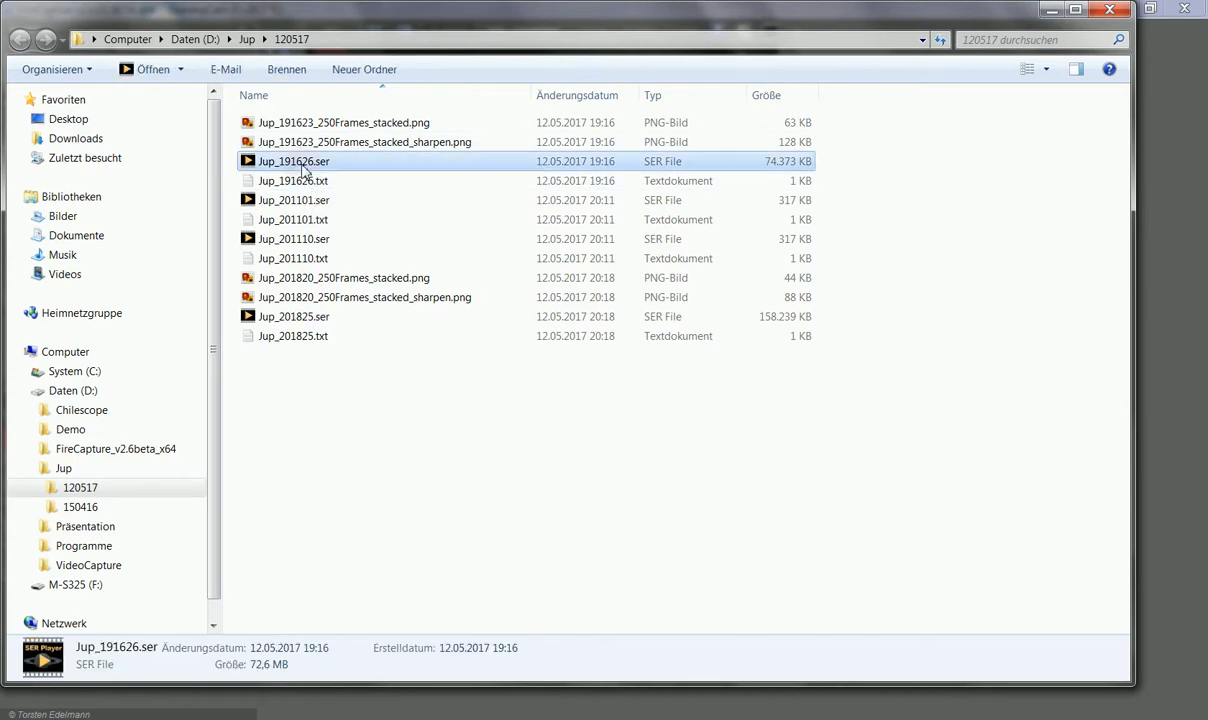
pyautogui.doubleClick(350, 124)
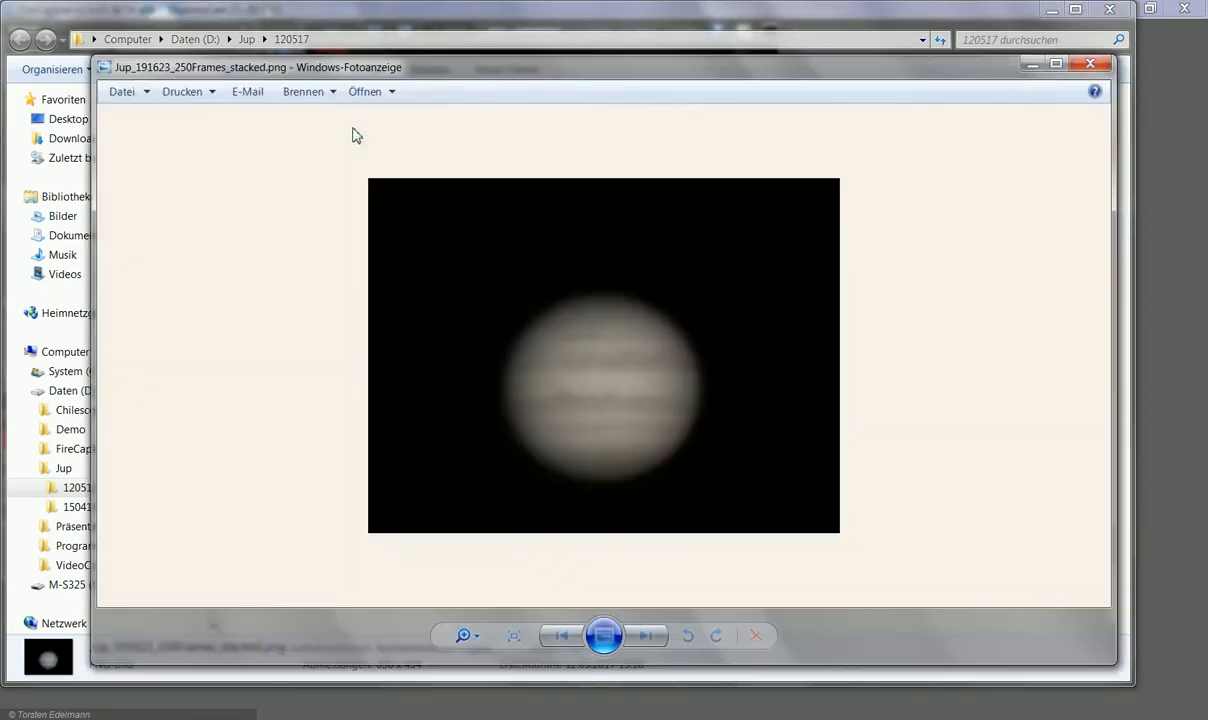
pyautogui.click(1090, 64)
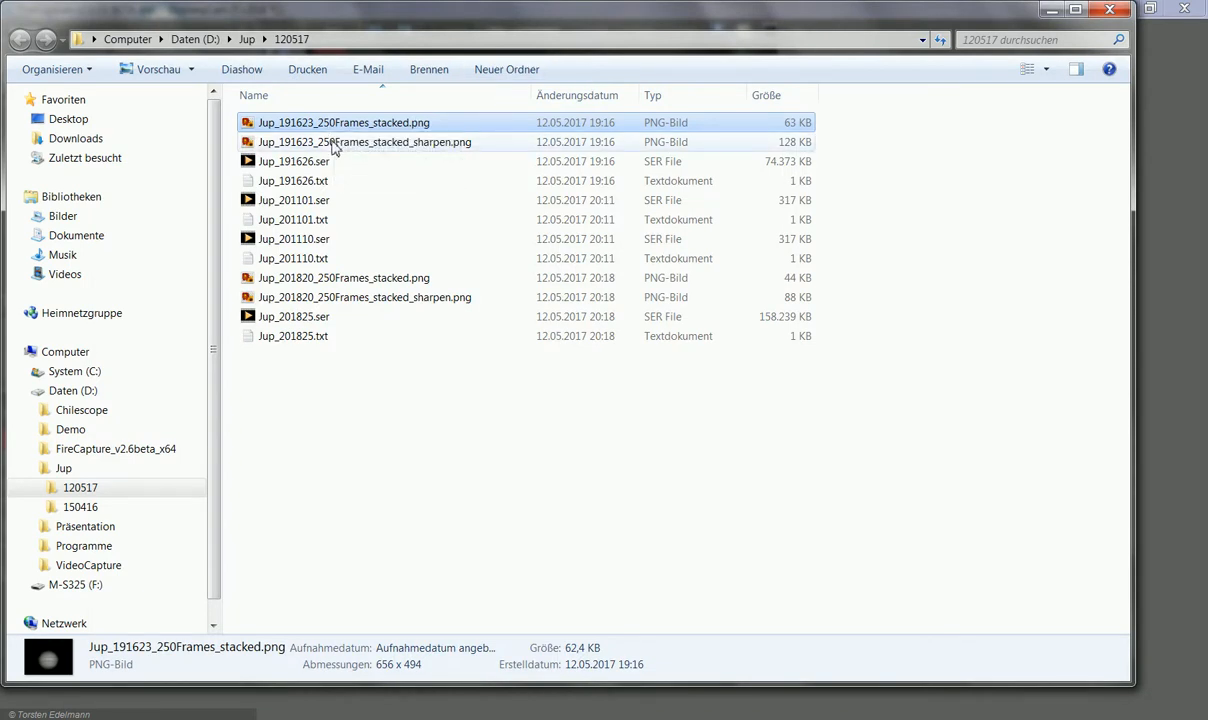
pyautogui.click(332, 144)
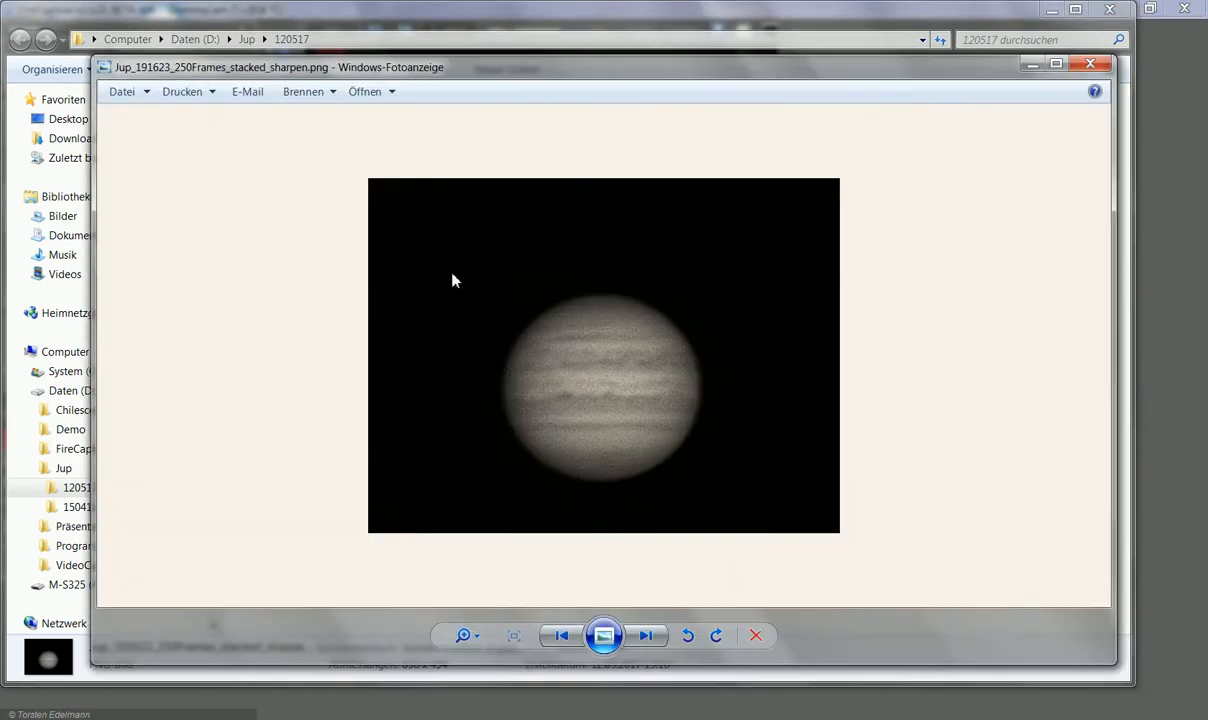
pyautogui.click(1090, 64)
pyautogui.click(393, 124)
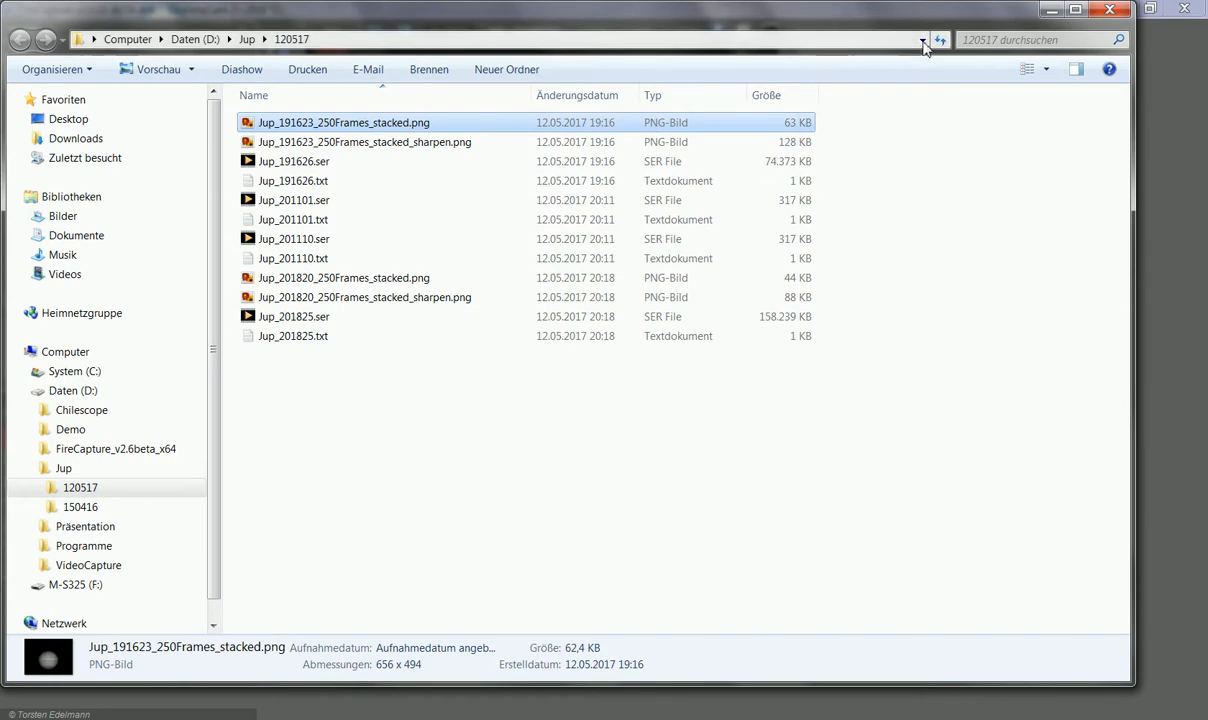
pyautogui.click(1049, 14)
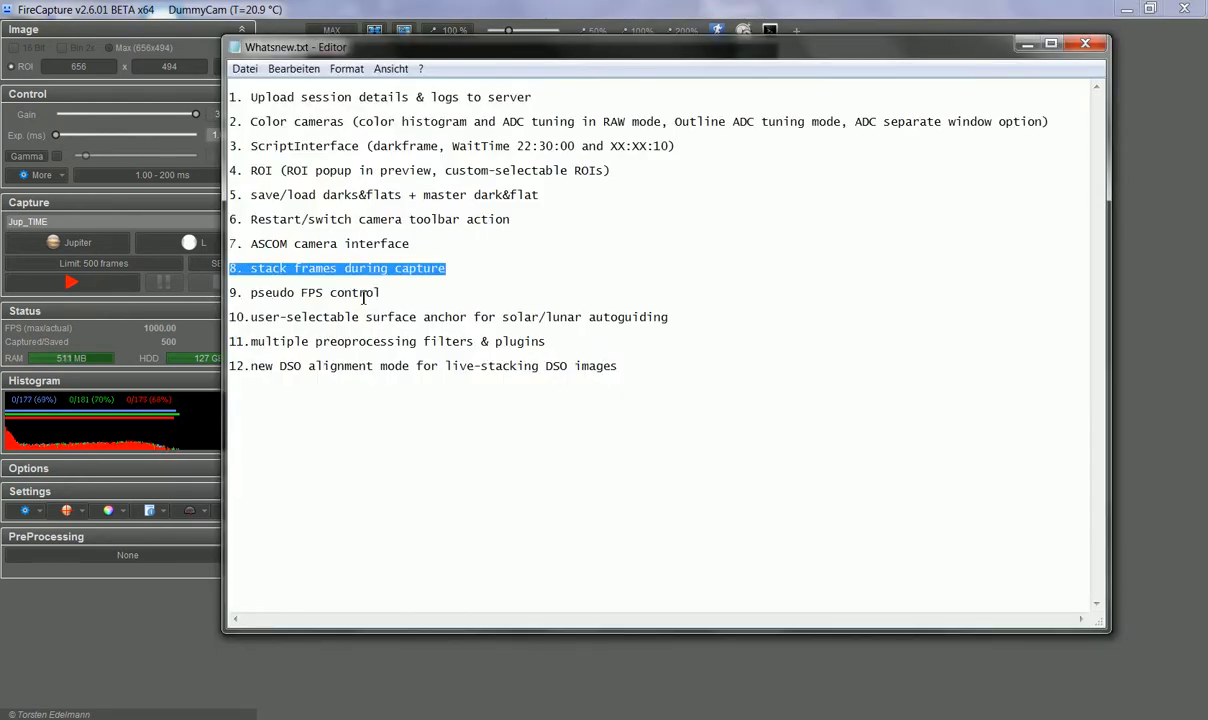
# Return to FireCapture and try the pseudo FPS control in the additional camera controls, switching it on and off again
pyautogui.click(128, 608)
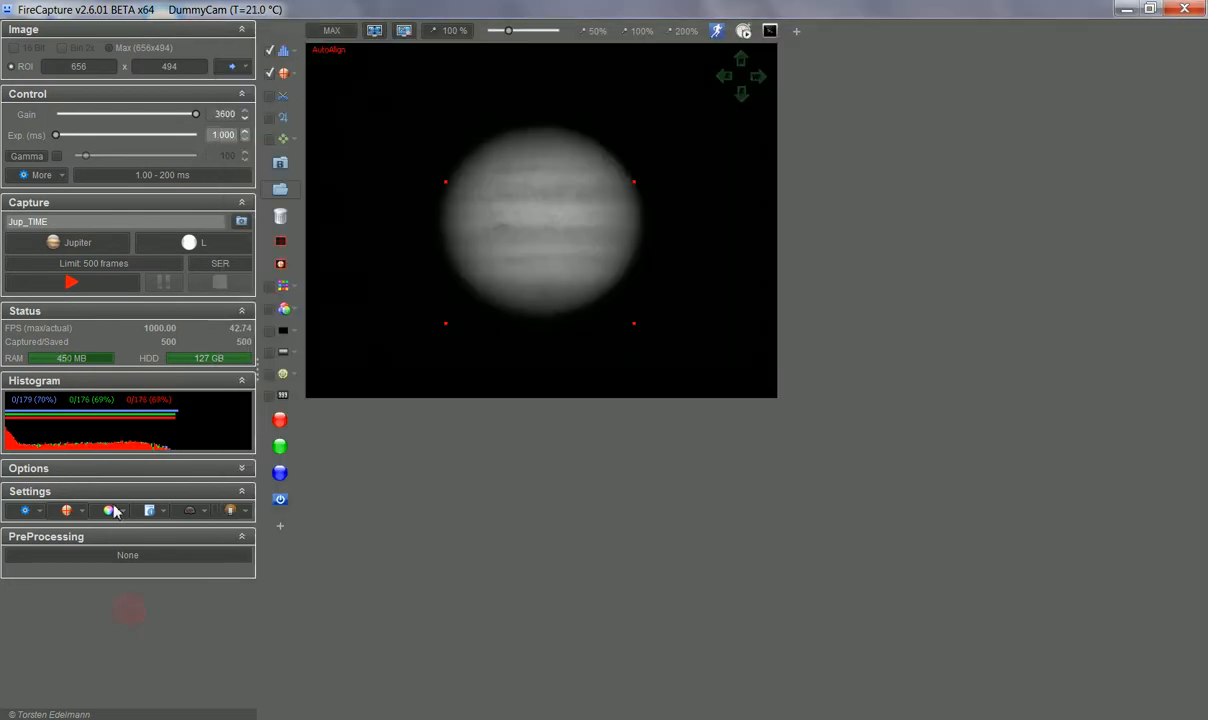
pyautogui.click(41, 178)
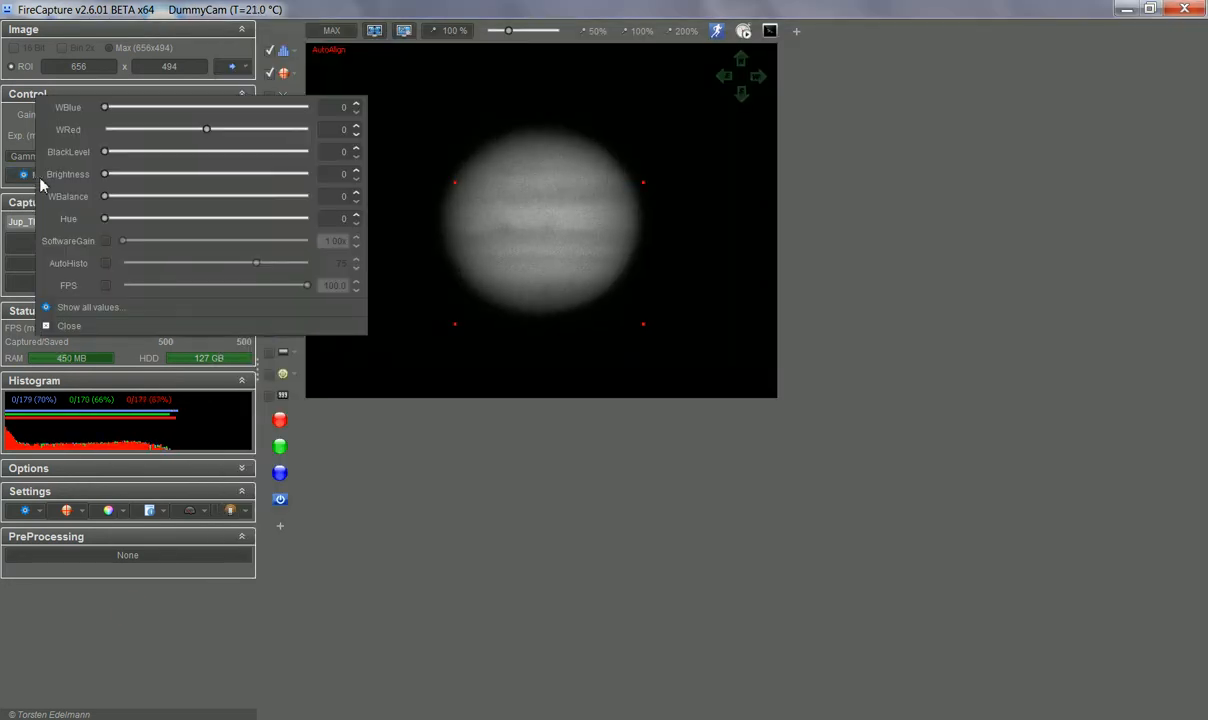
pyautogui.click(105, 286)
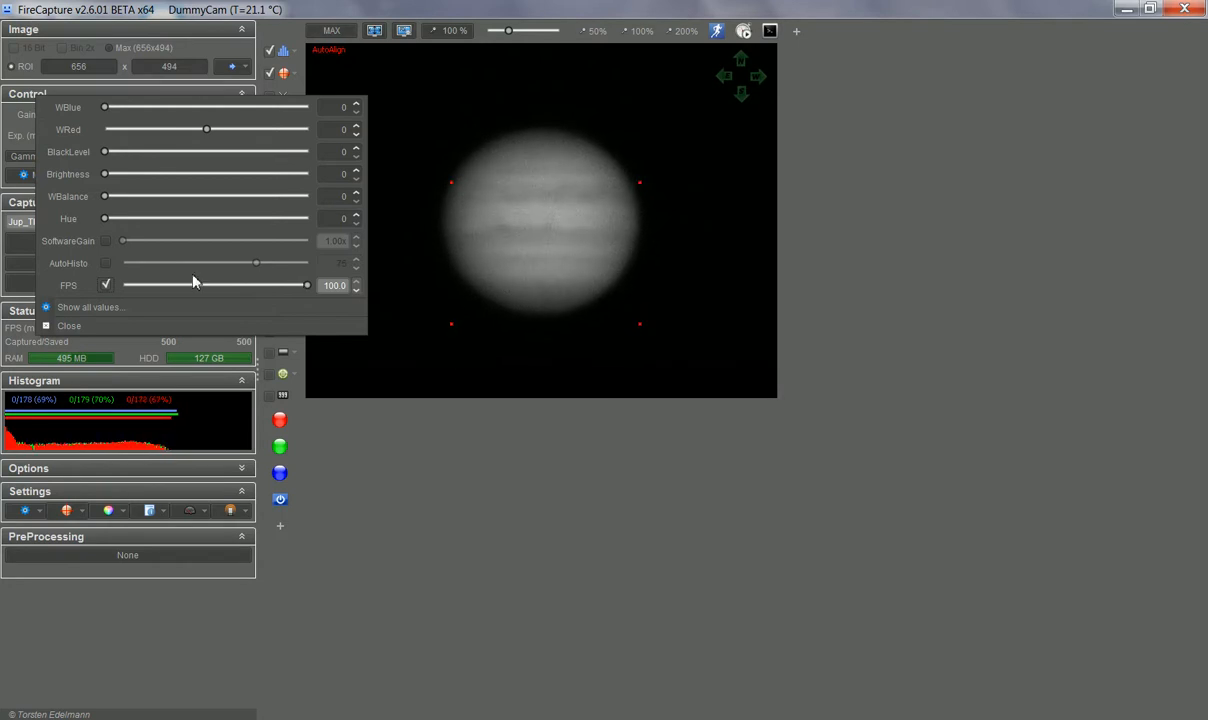
pyautogui.click(106, 287)
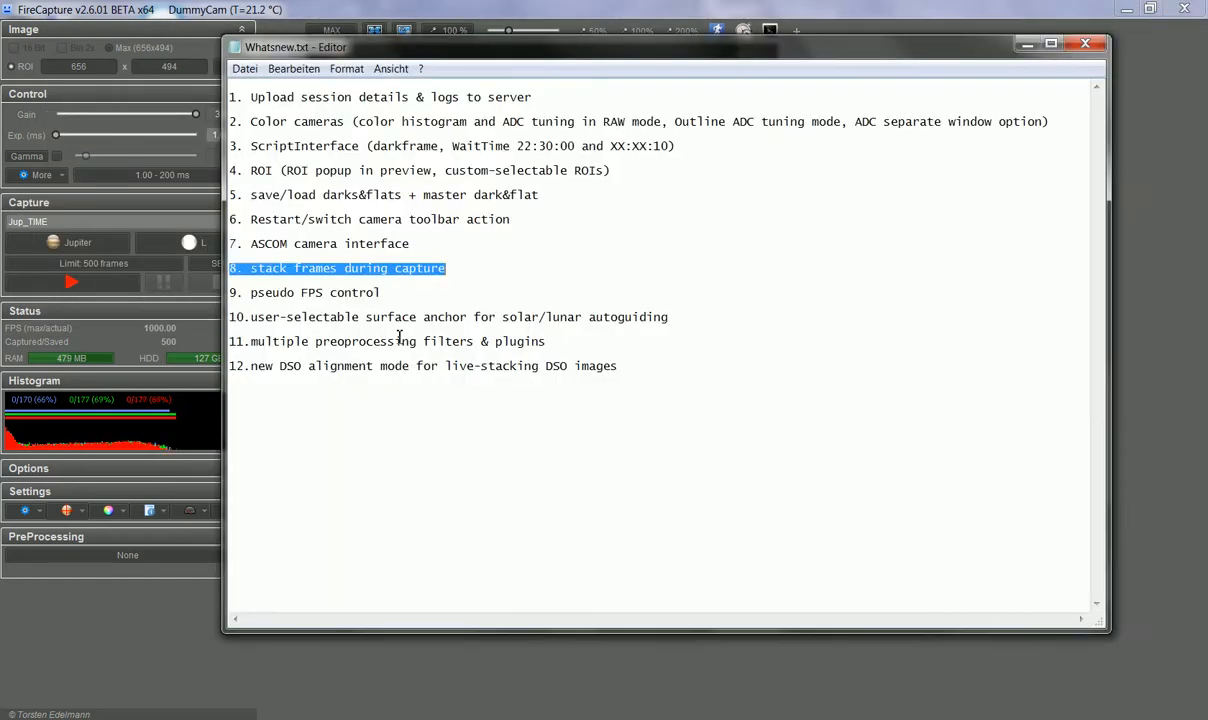
# Mark entry 10 in Whatsnew.txt with the cursor and switch FireCapture's capture profile to Moon
pyautogui.click(442, 317)
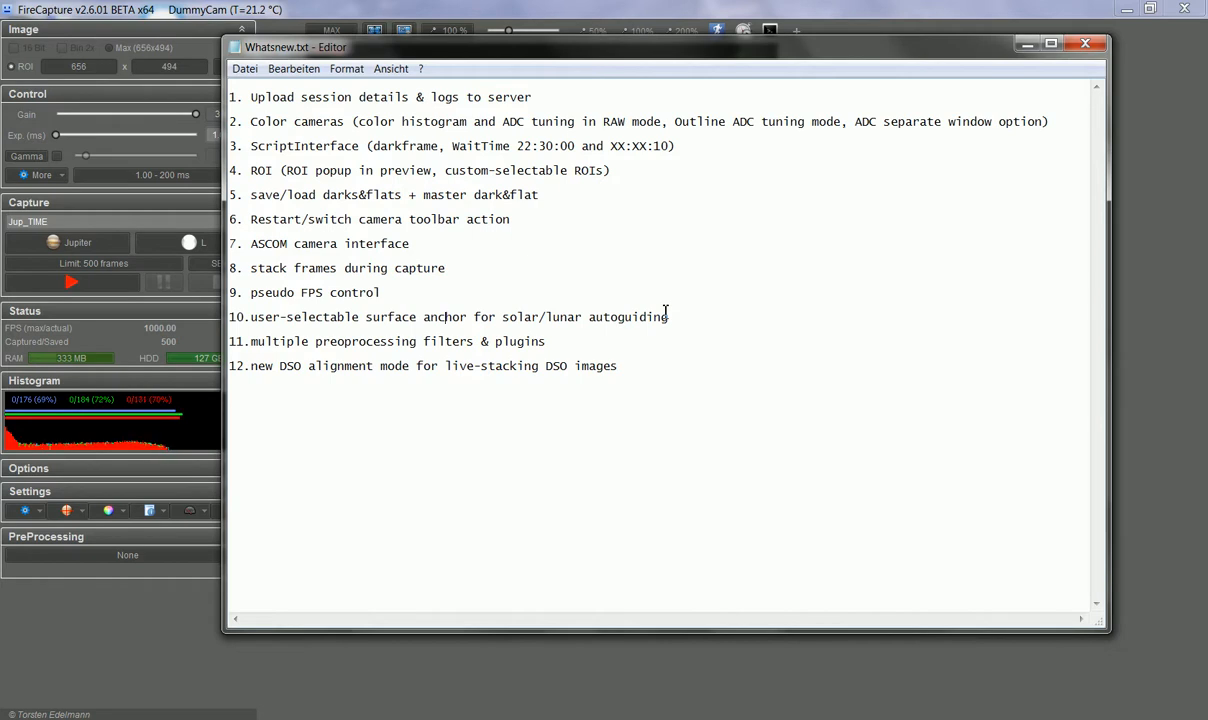
pyautogui.click(428, 12)
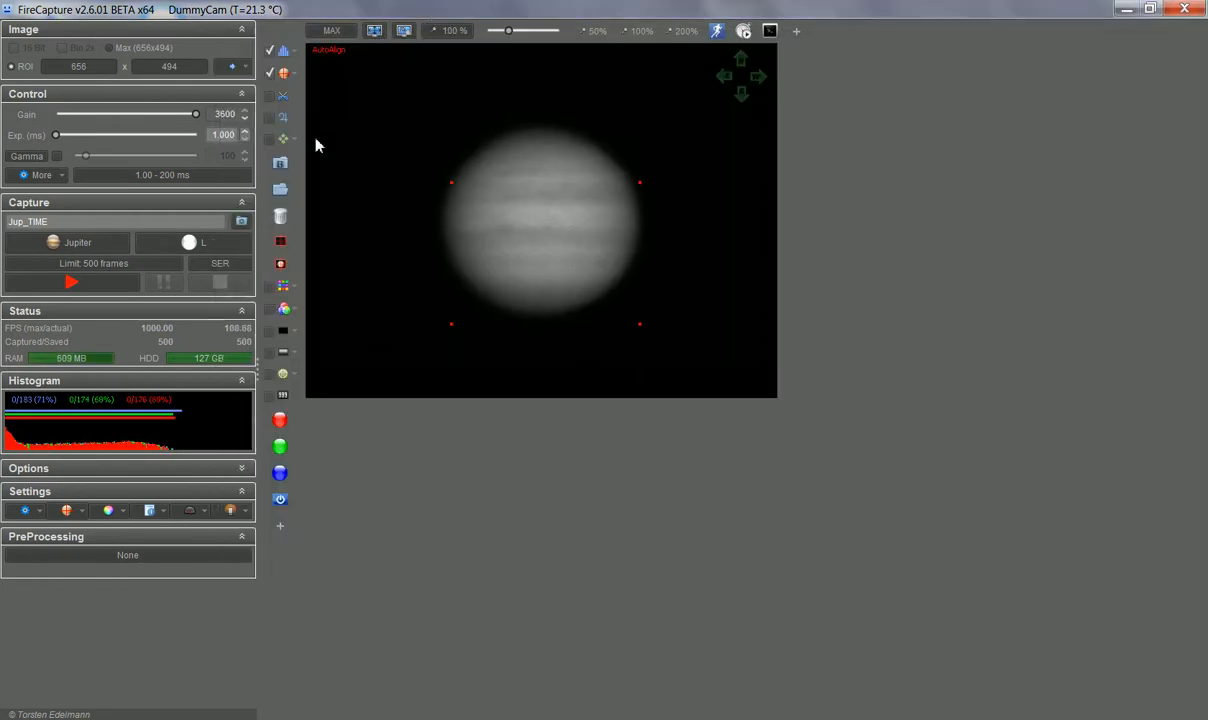
pyautogui.click(80, 243)
pyautogui.click(311, 287)
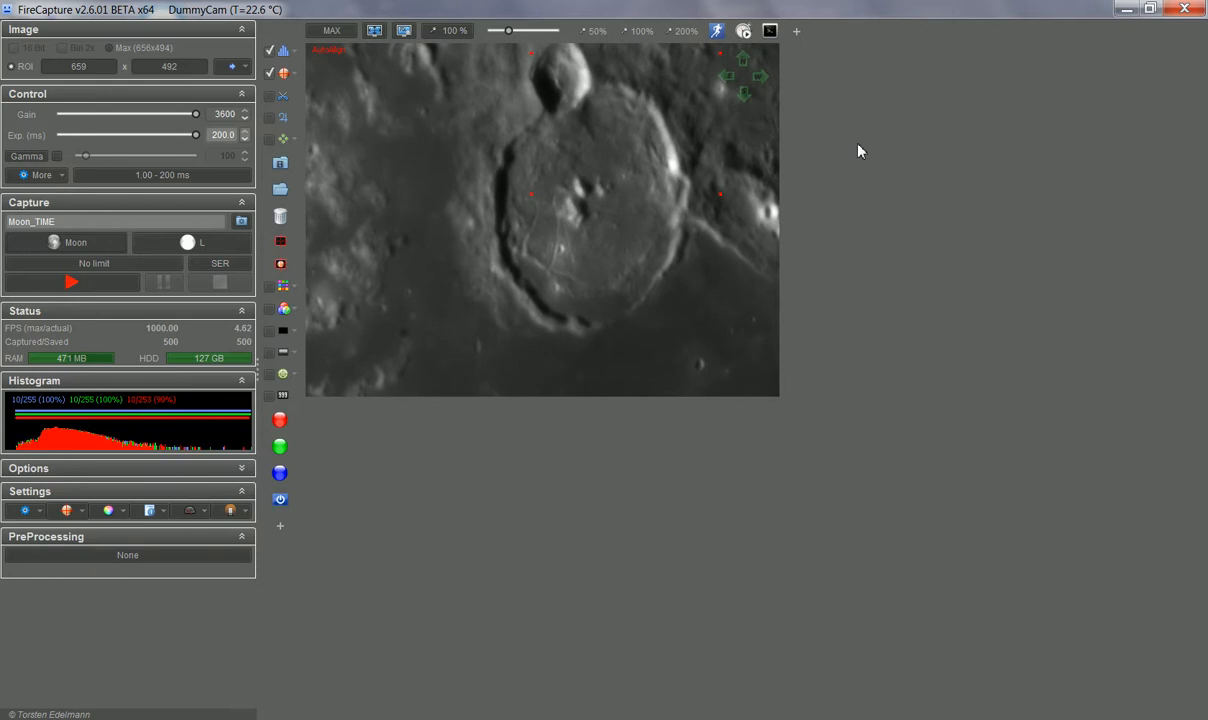
# Turn off AutoAlign and draw a manual autoguiding anchor around the central peaks of the large crater
pyautogui.click(287, 140)
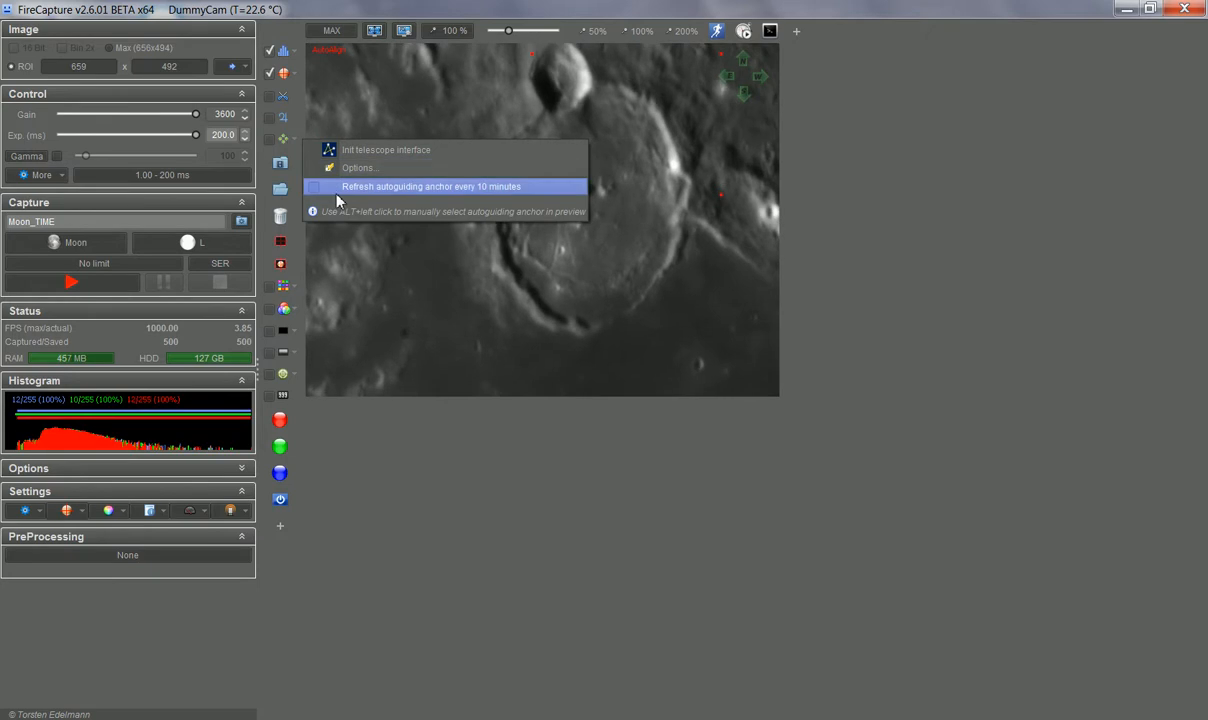
pyautogui.click(334, 12)
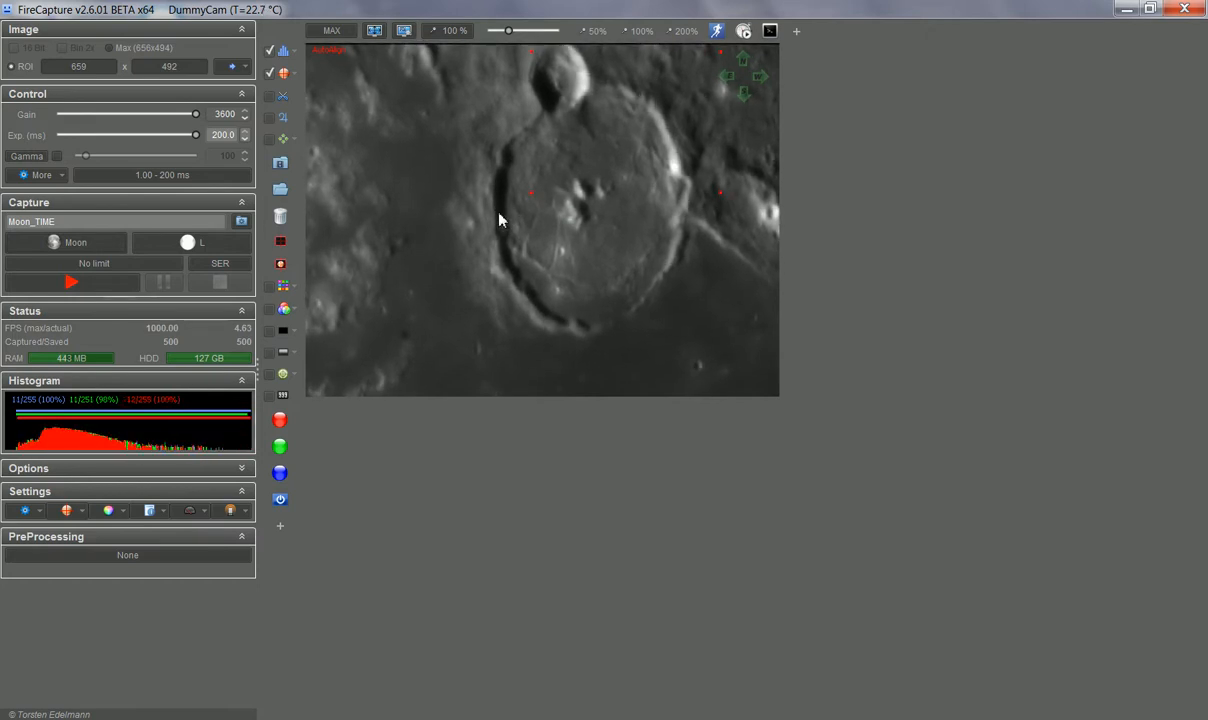
pyautogui.click(284, 76)
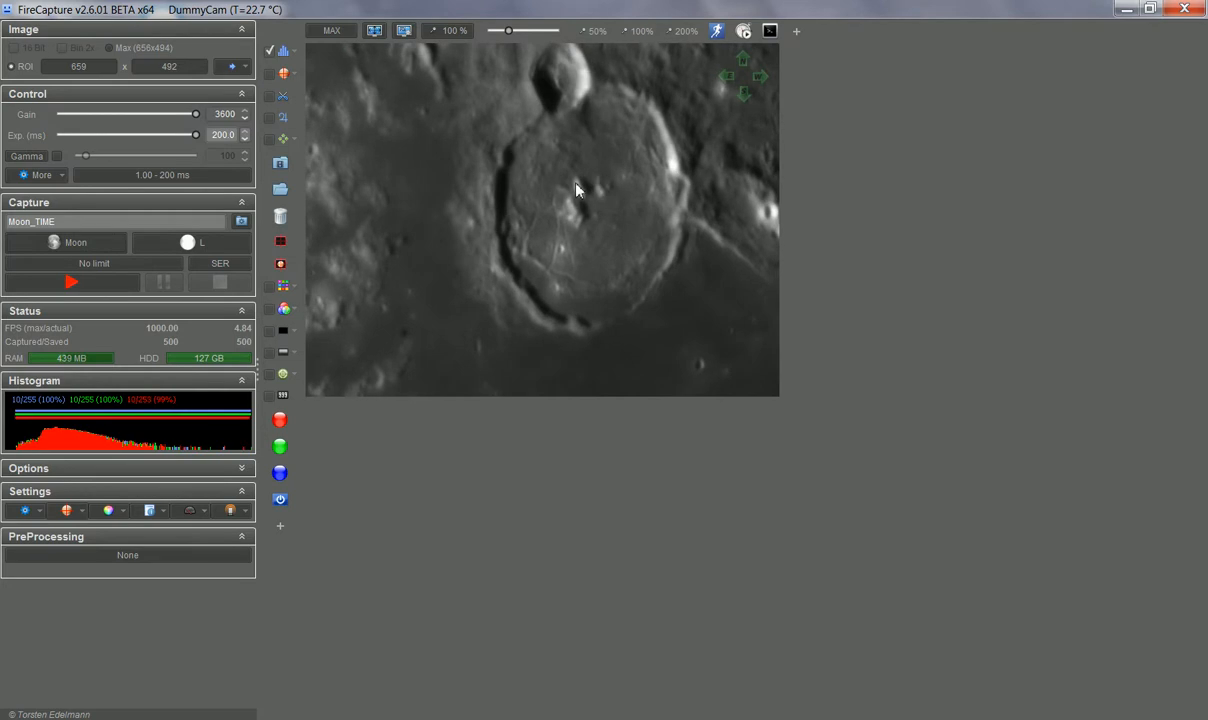
pyautogui.moveTo(553, 181); pyautogui.dragTo(658, 264)
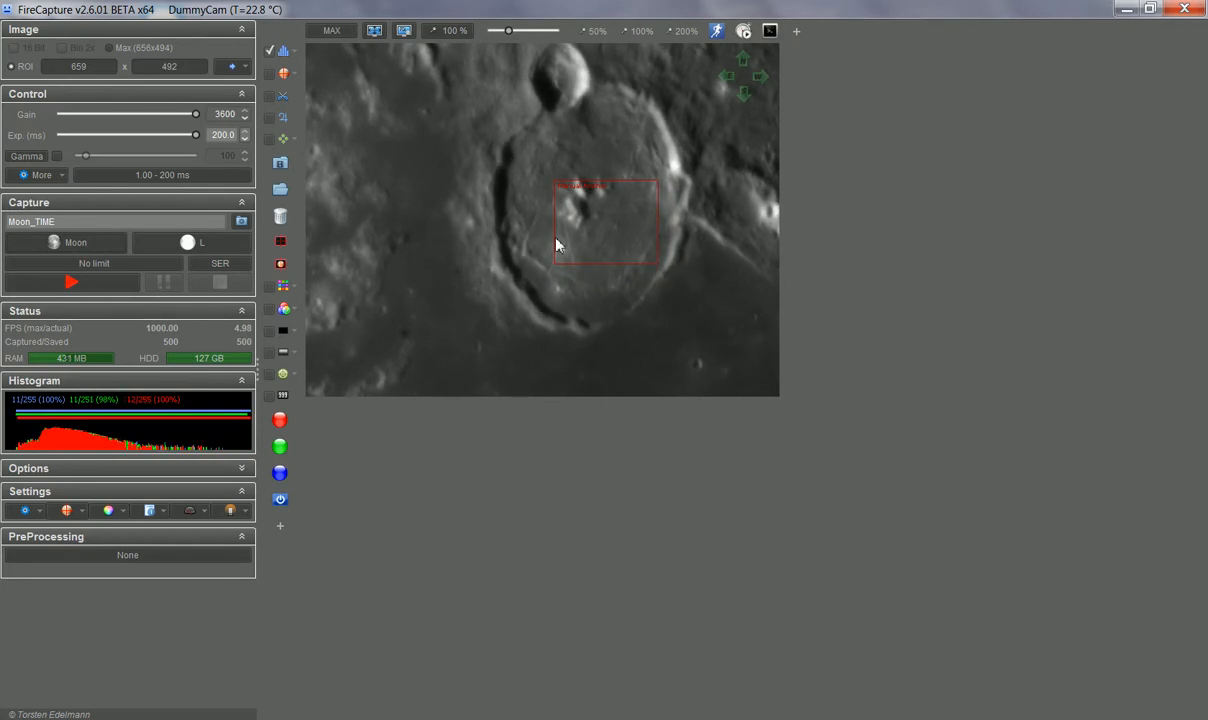
# Run autoguiding briefly on the selected anchor, switch it off, and reset the manual autoguiding anchor
pyautogui.click(275, 142)
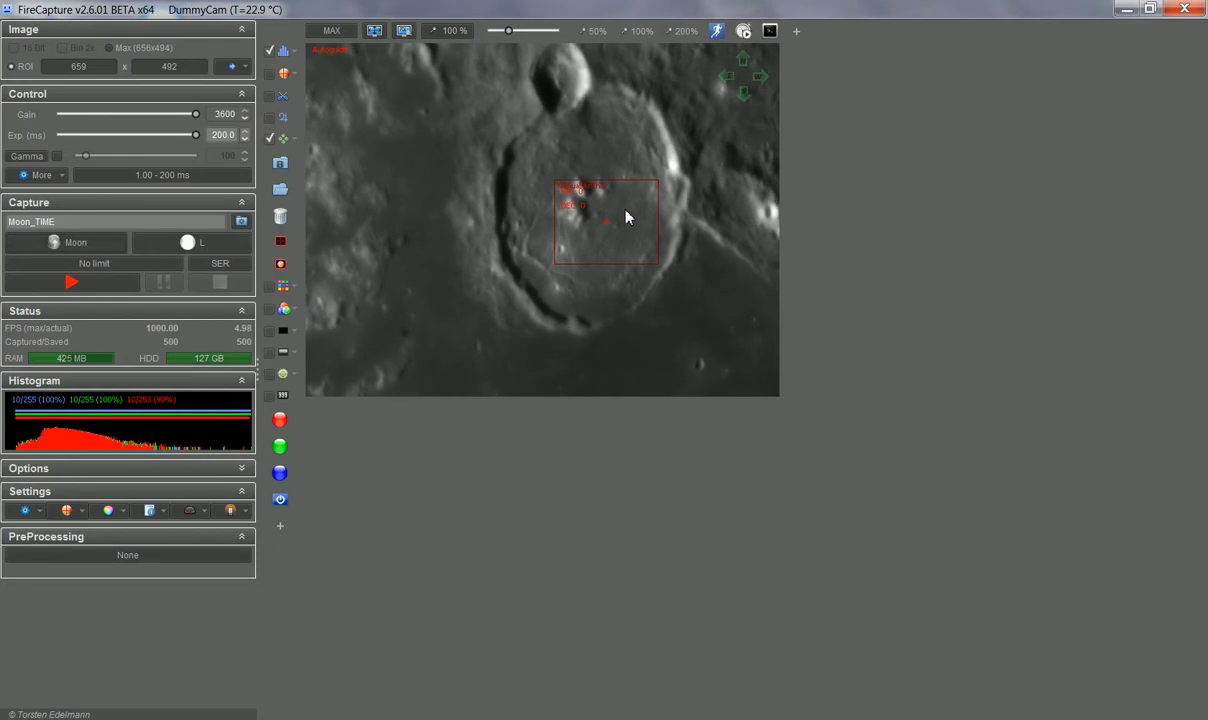
pyautogui.click(271, 137)
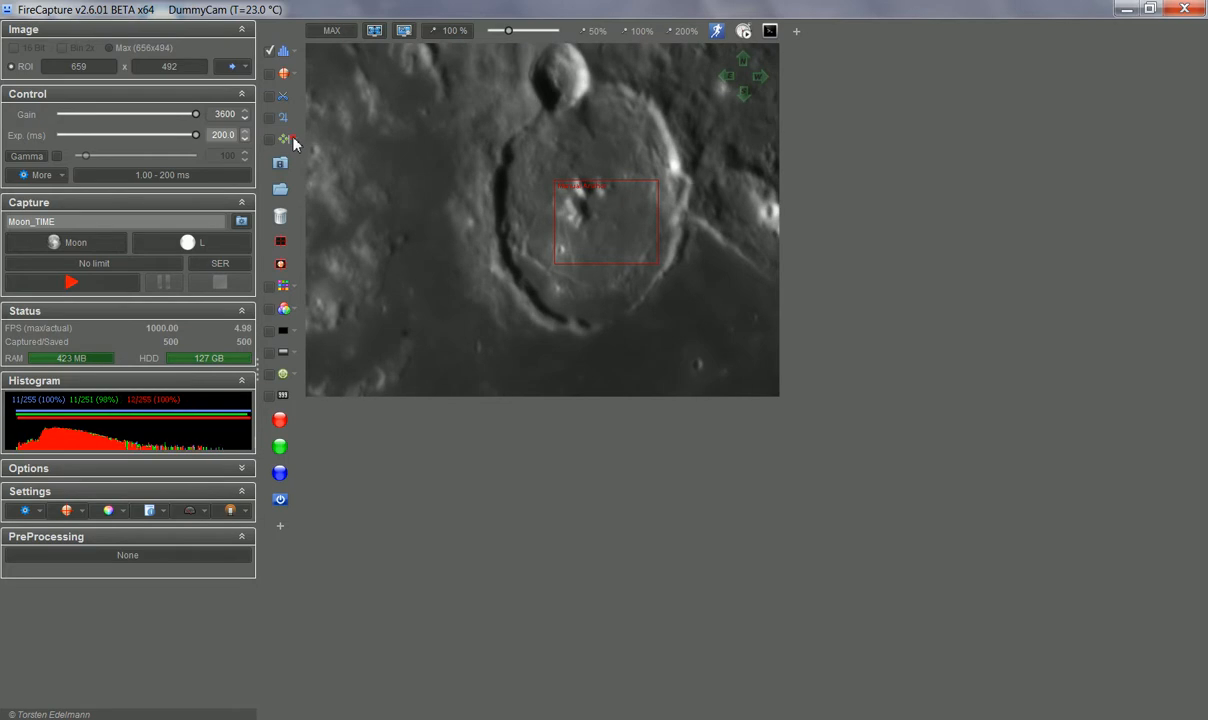
pyautogui.click(291, 140)
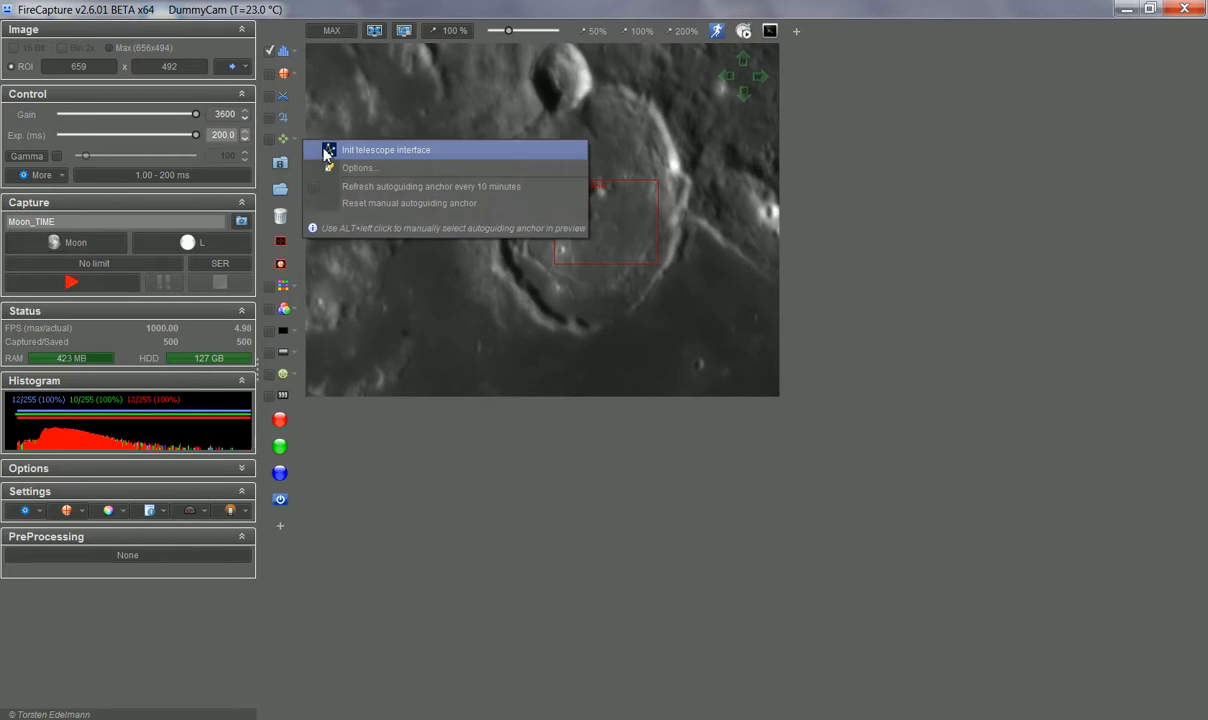
pyautogui.click(377, 203)
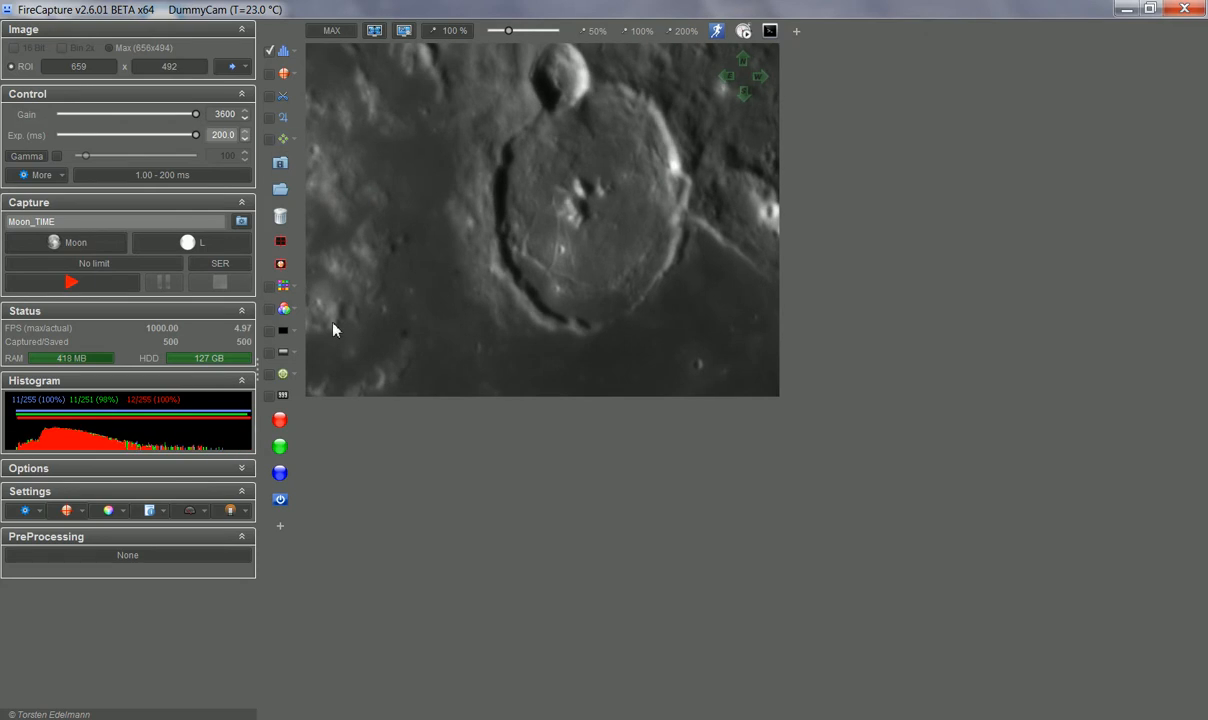
# Mark entry 11 in Whatsnew.txt with the cursor and open FireCapture's PreProcessing & Plugins window
pyautogui.click(530, 718)
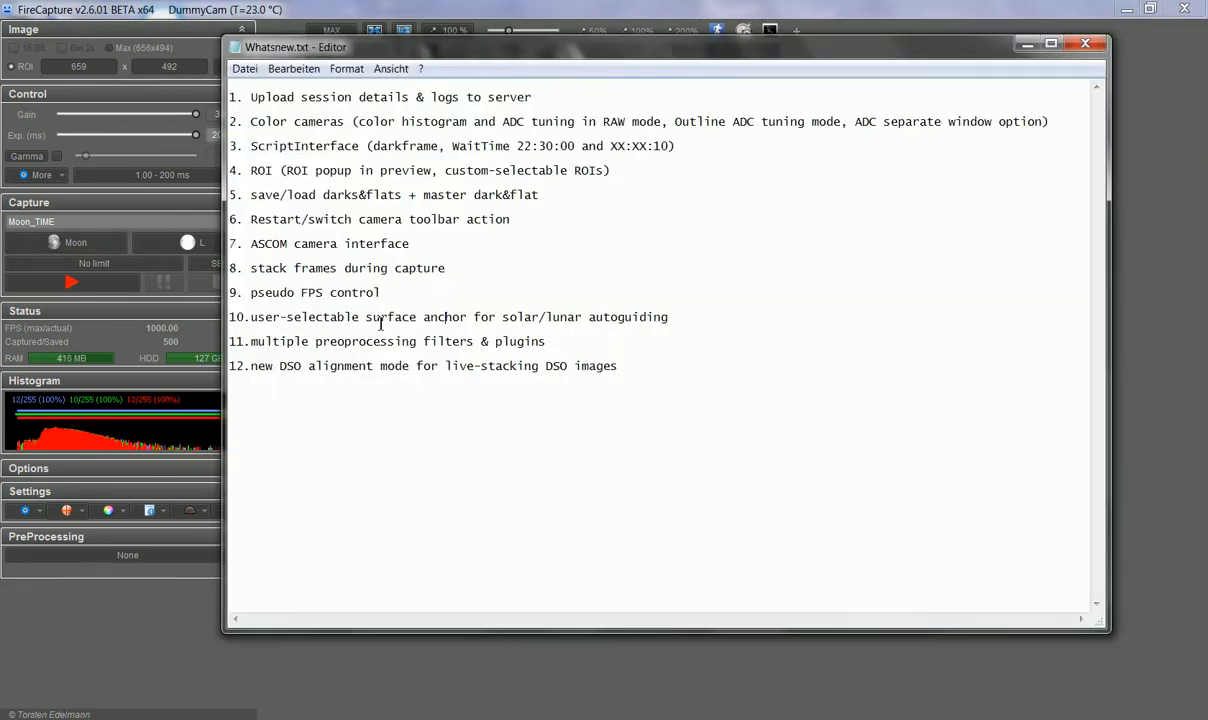
pyautogui.click(333, 333)
pyautogui.click(320, 7)
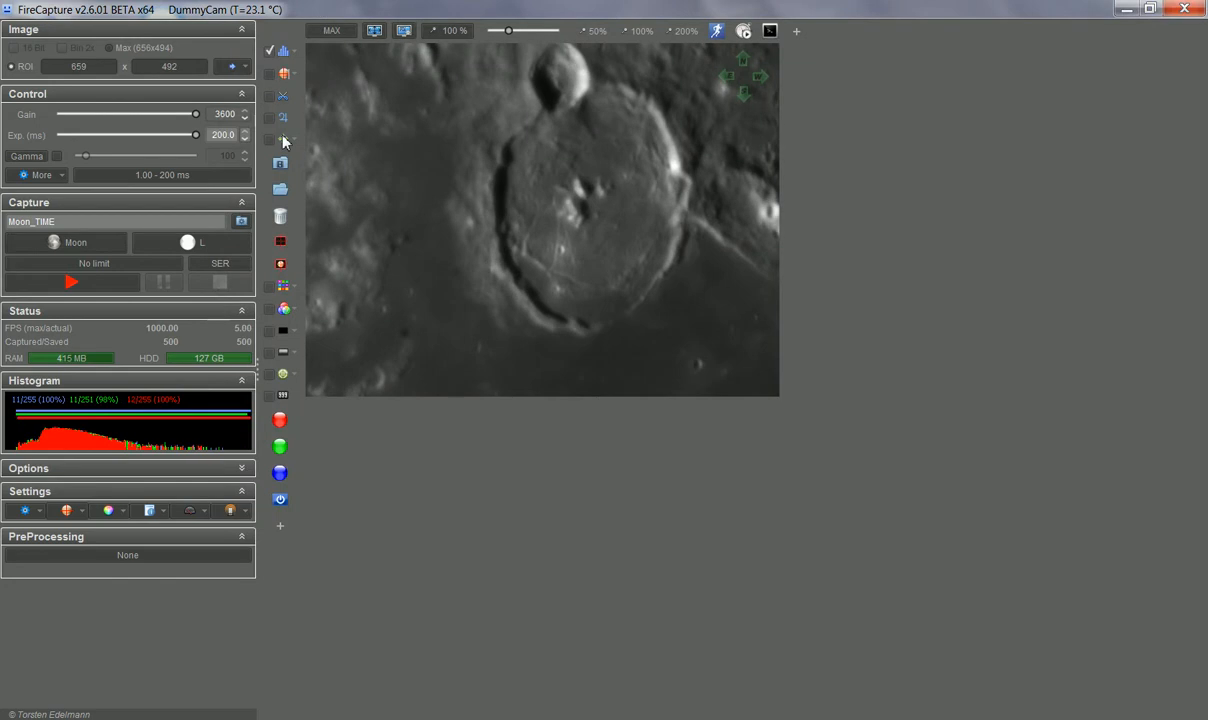
pyautogui.click(123, 558)
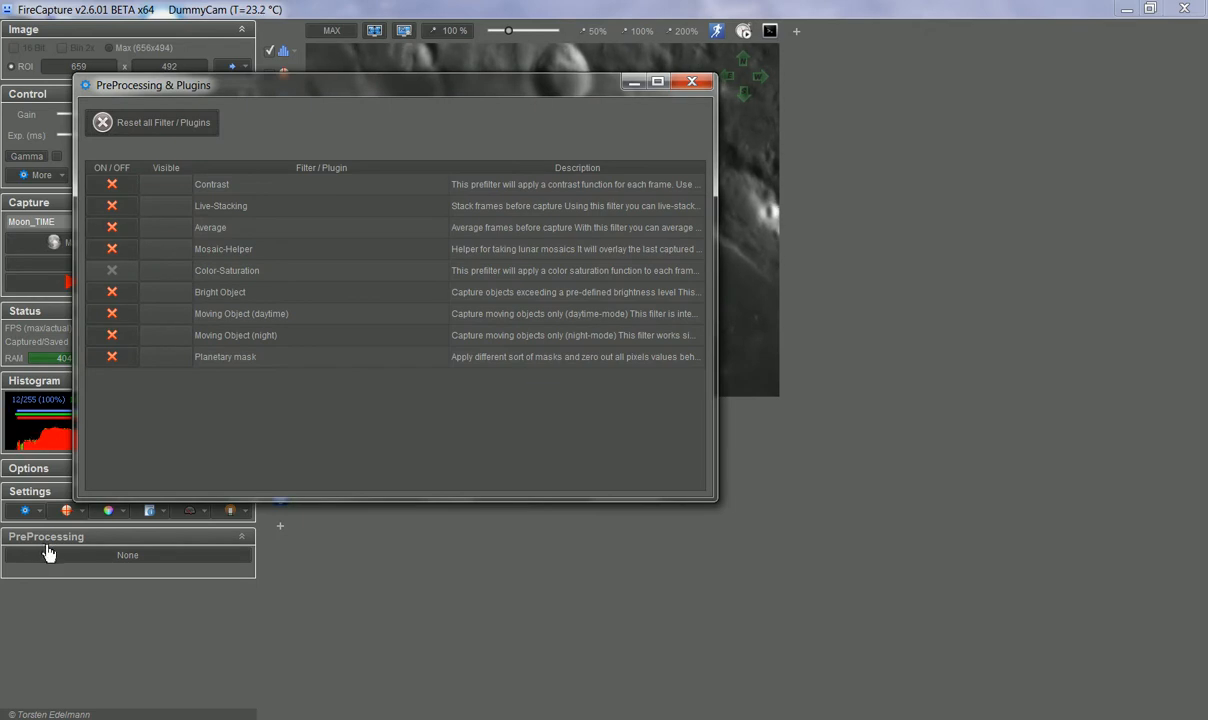
# Enable the Live-Stacking and Mosaic-Helper filters together
pyautogui.click(112, 555)
pyautogui.click(98, 211)
pyautogui.click(106, 207)
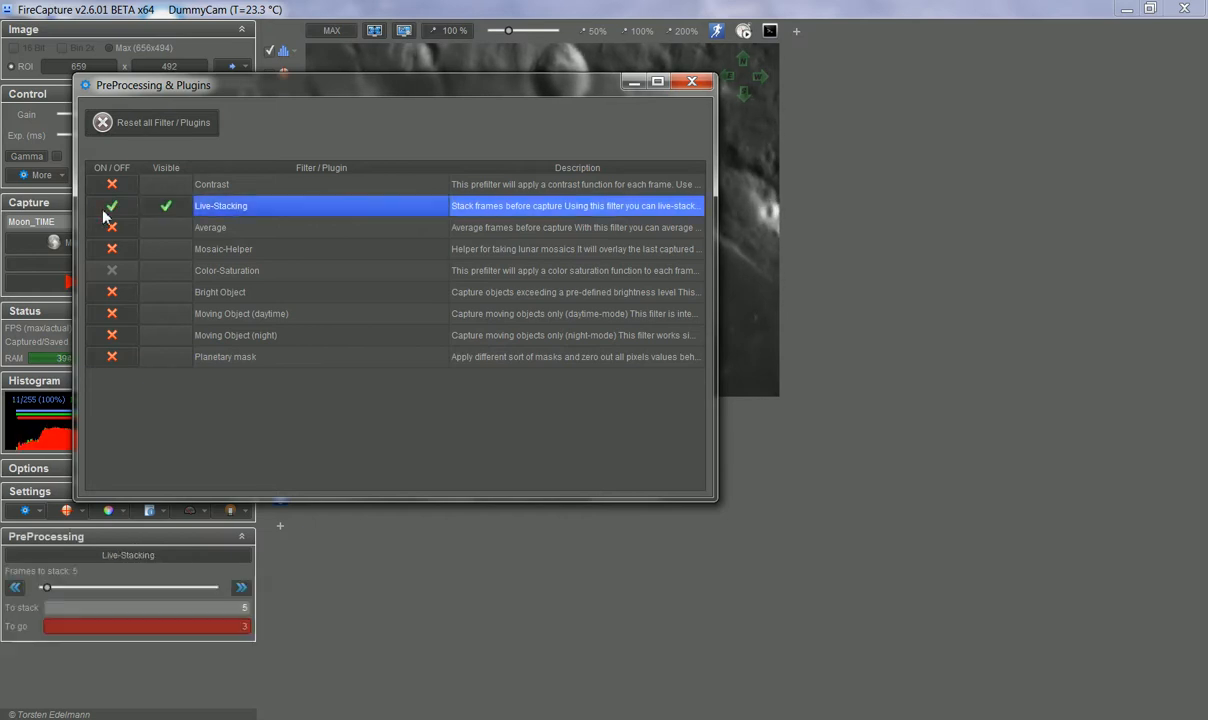
pyautogui.click(112, 250)
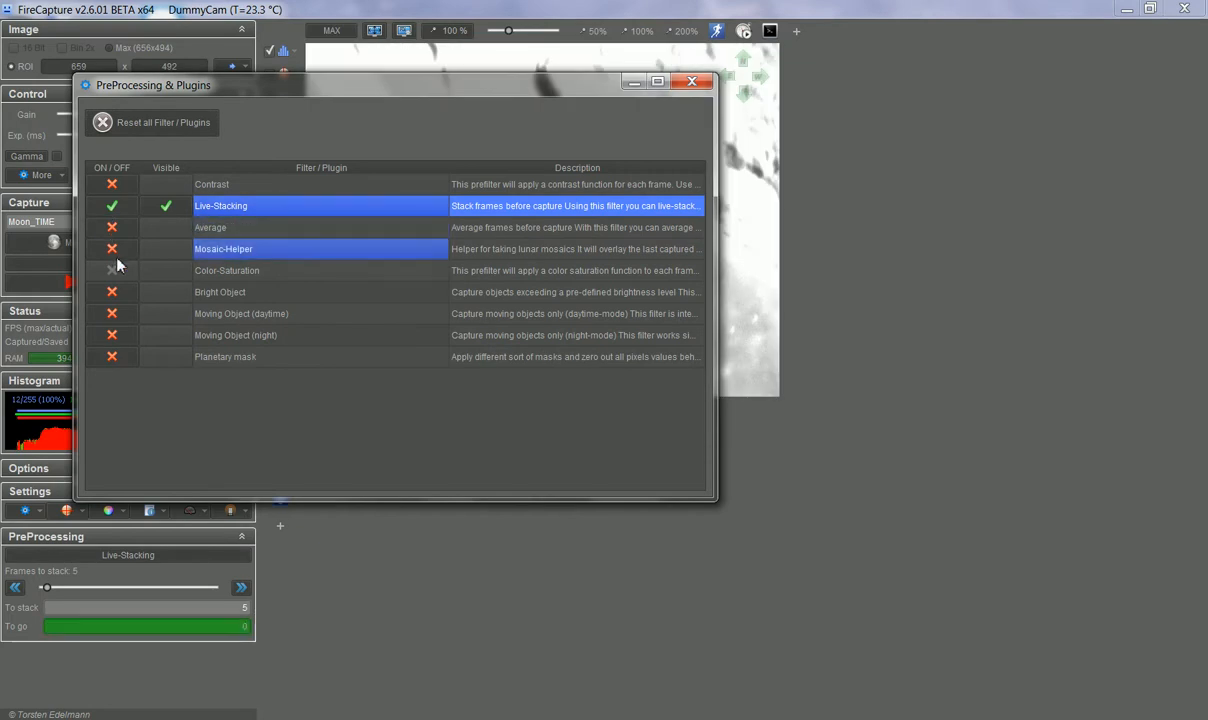
pyautogui.click(115, 257)
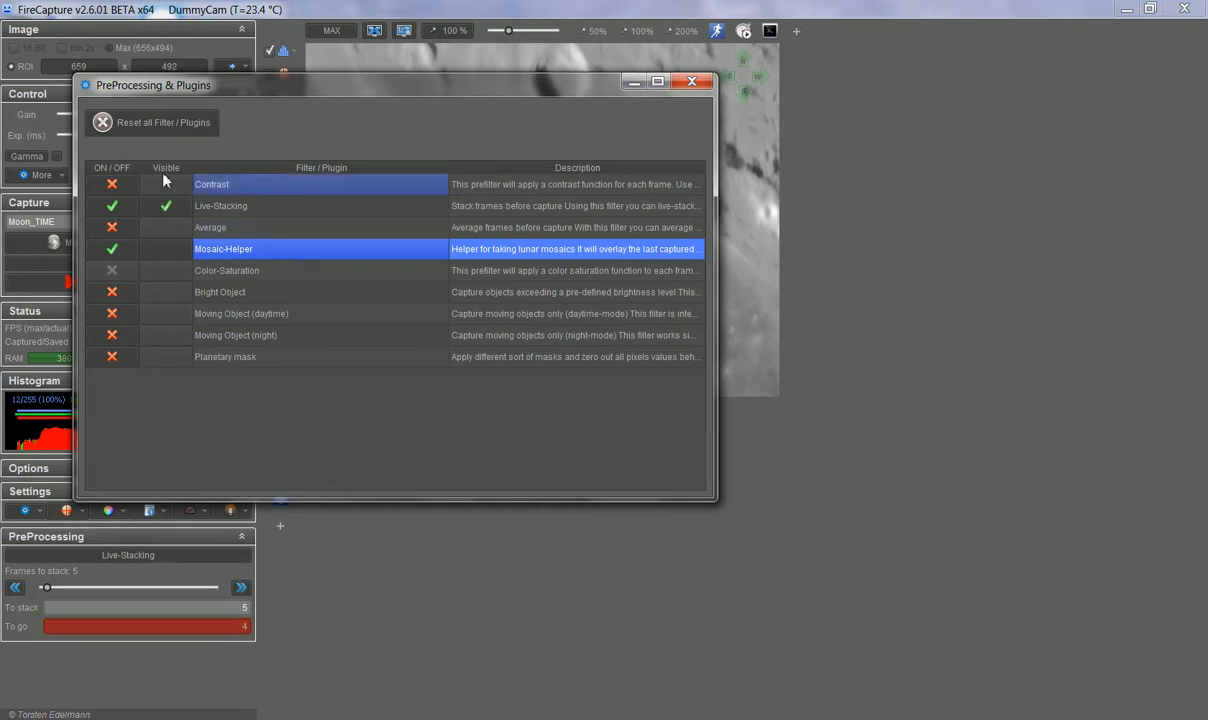
# Show the Mosaic-Helper controls, switch back to the Live-Stacking controls, and reset all filters and plugins
pyautogui.click(164, 249)
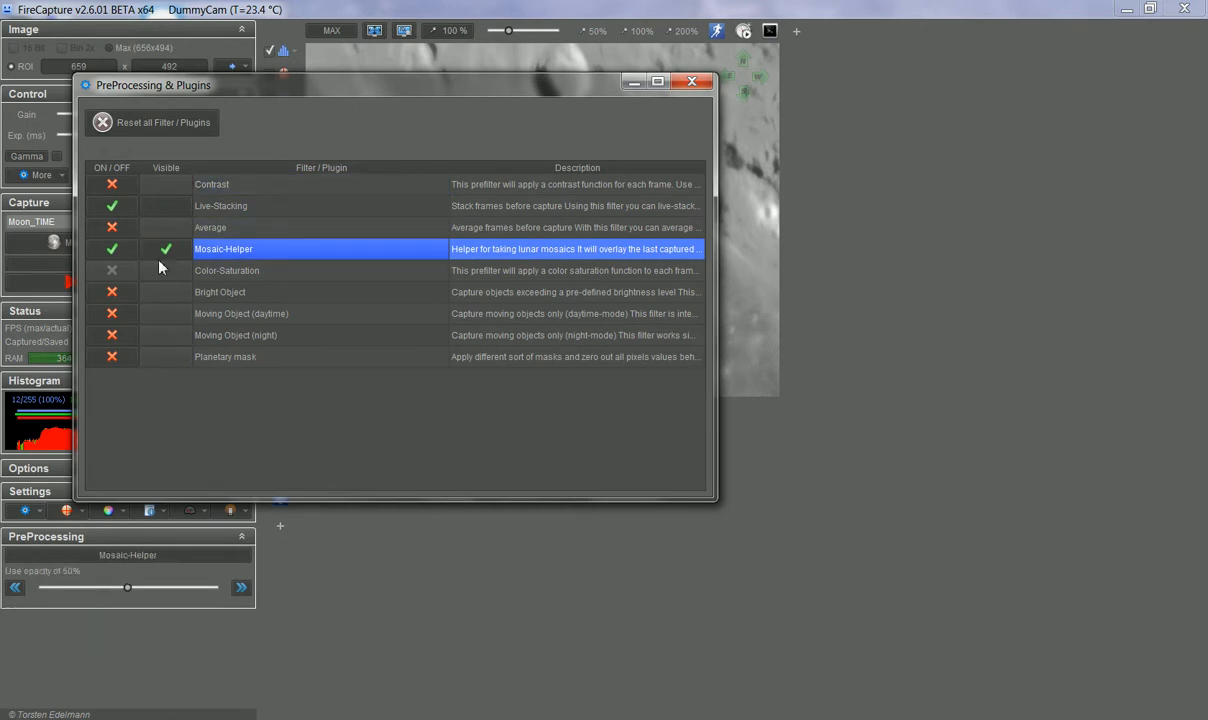
pyautogui.click(161, 212)
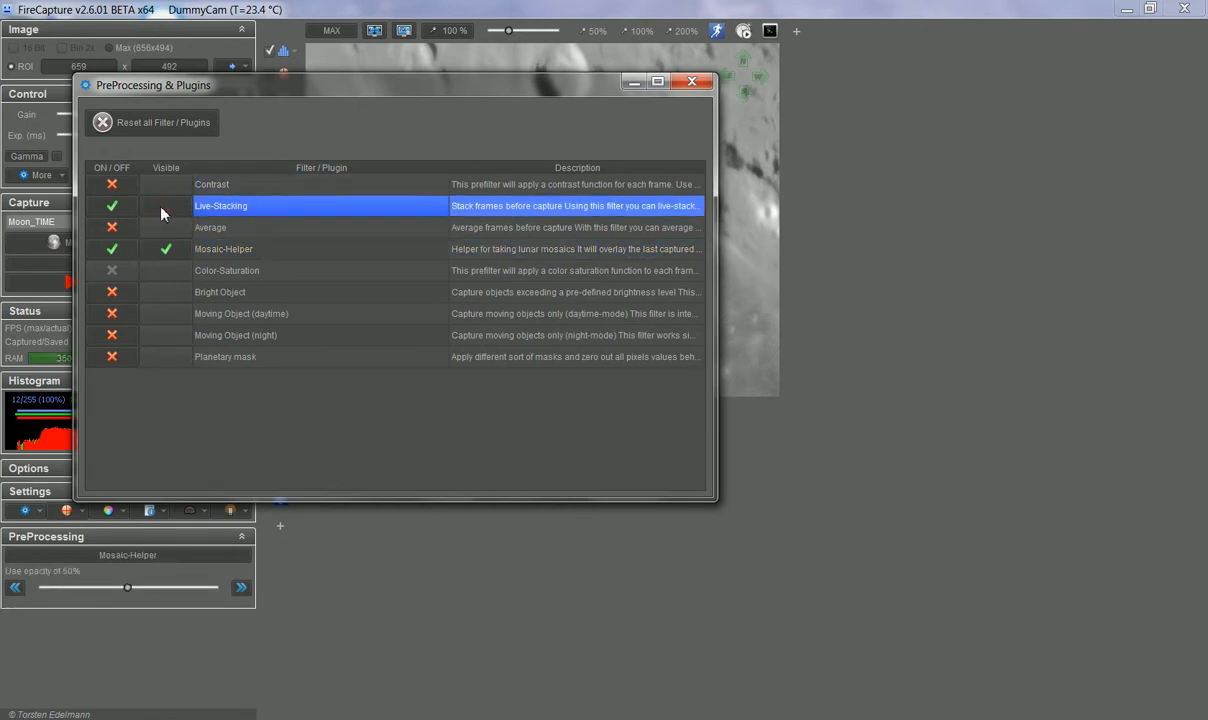
pyautogui.click(161, 210)
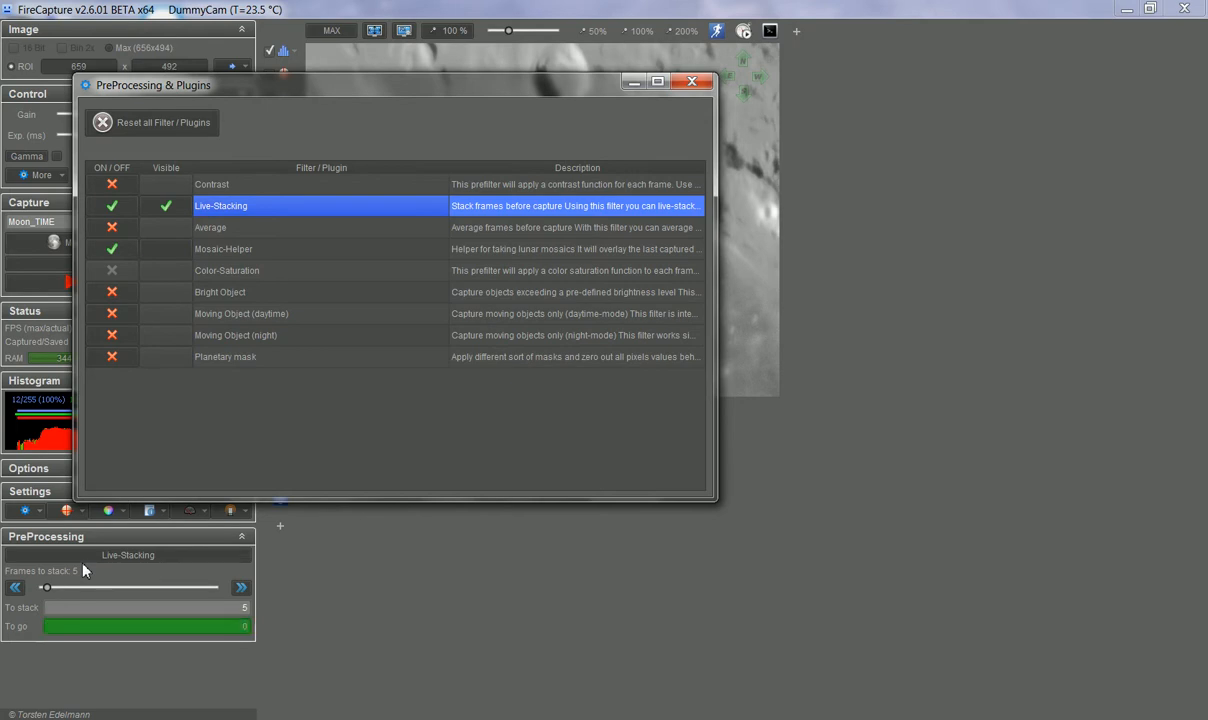
pyautogui.click(181, 123)
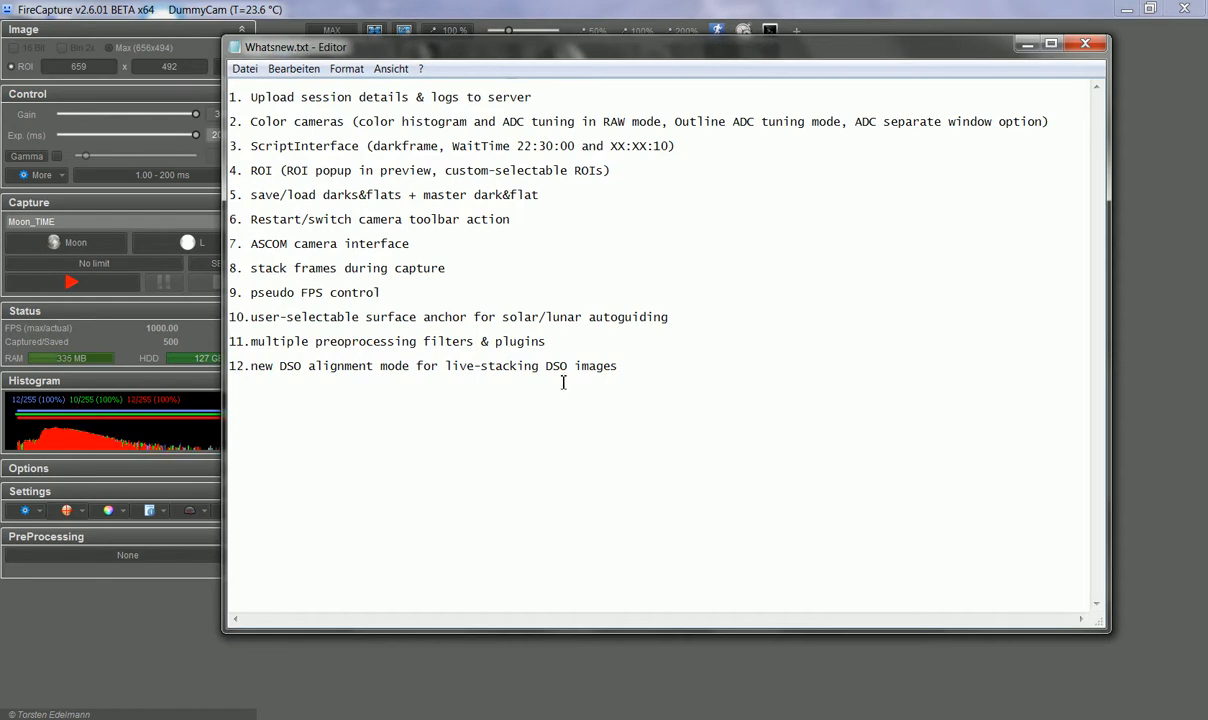
# Return from Whatsnew.txt to FireCapture and switch the capture profile from Moon to DSO
pyautogui.click(412, 20)
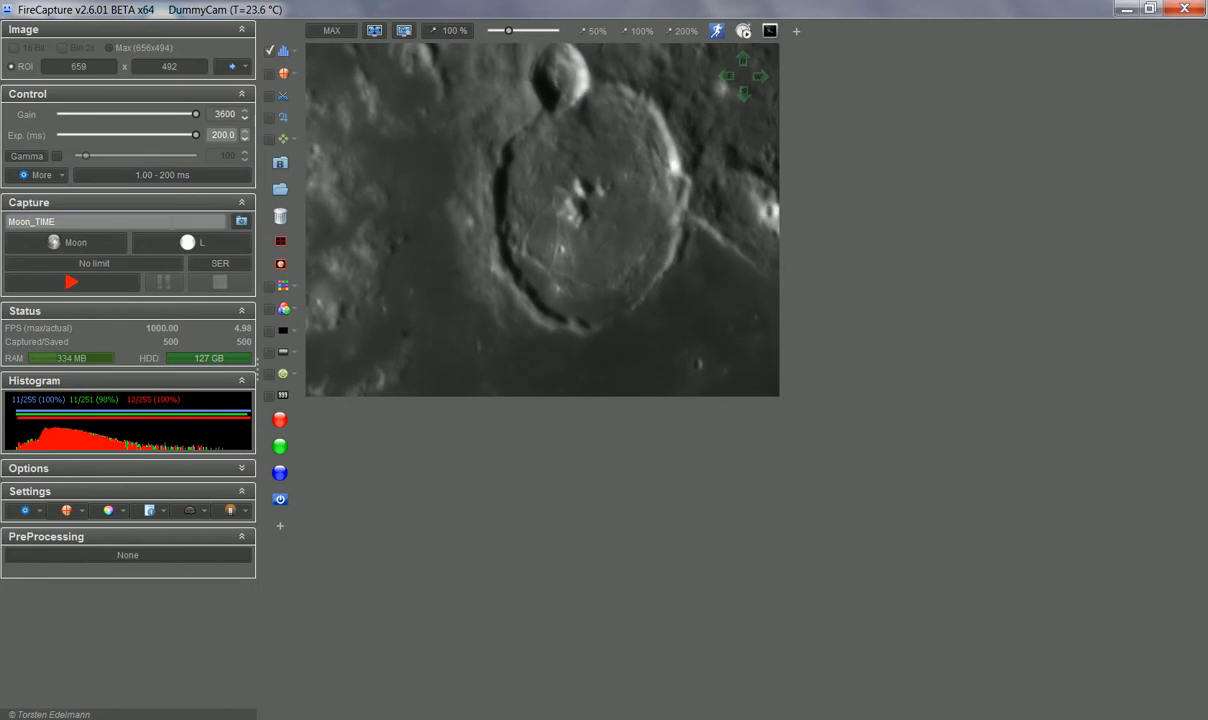
pyautogui.click(58, 243)
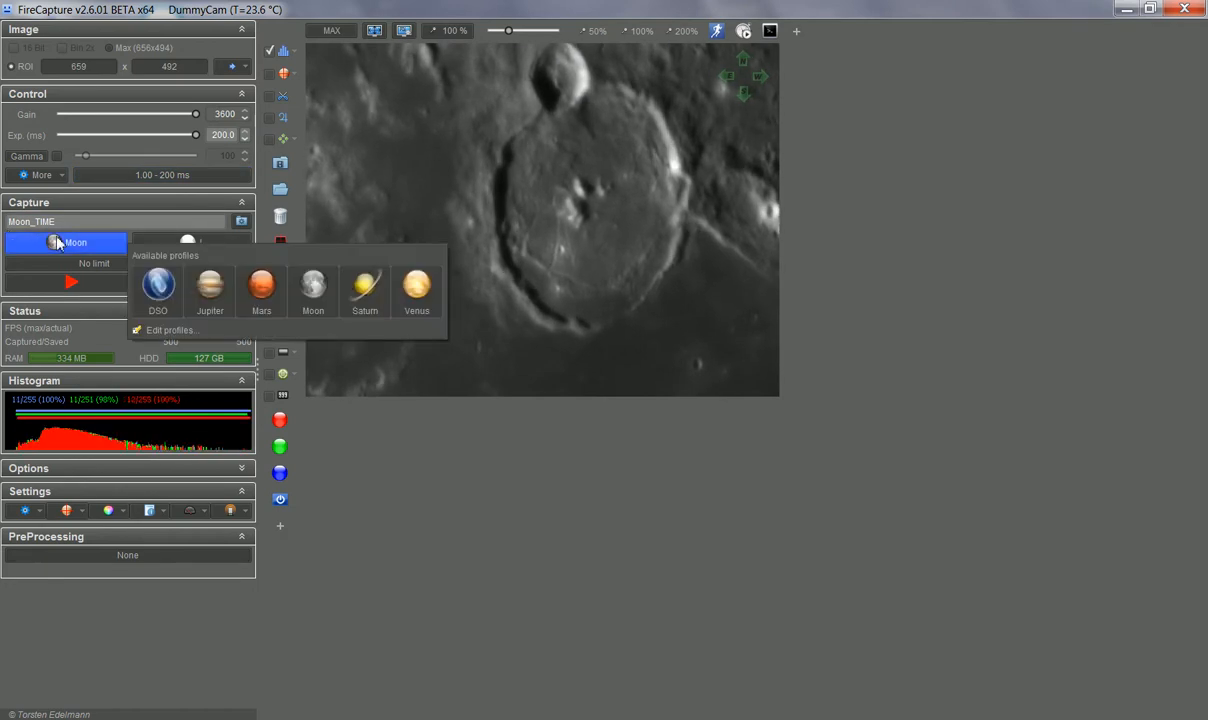
pyautogui.click(158, 288)
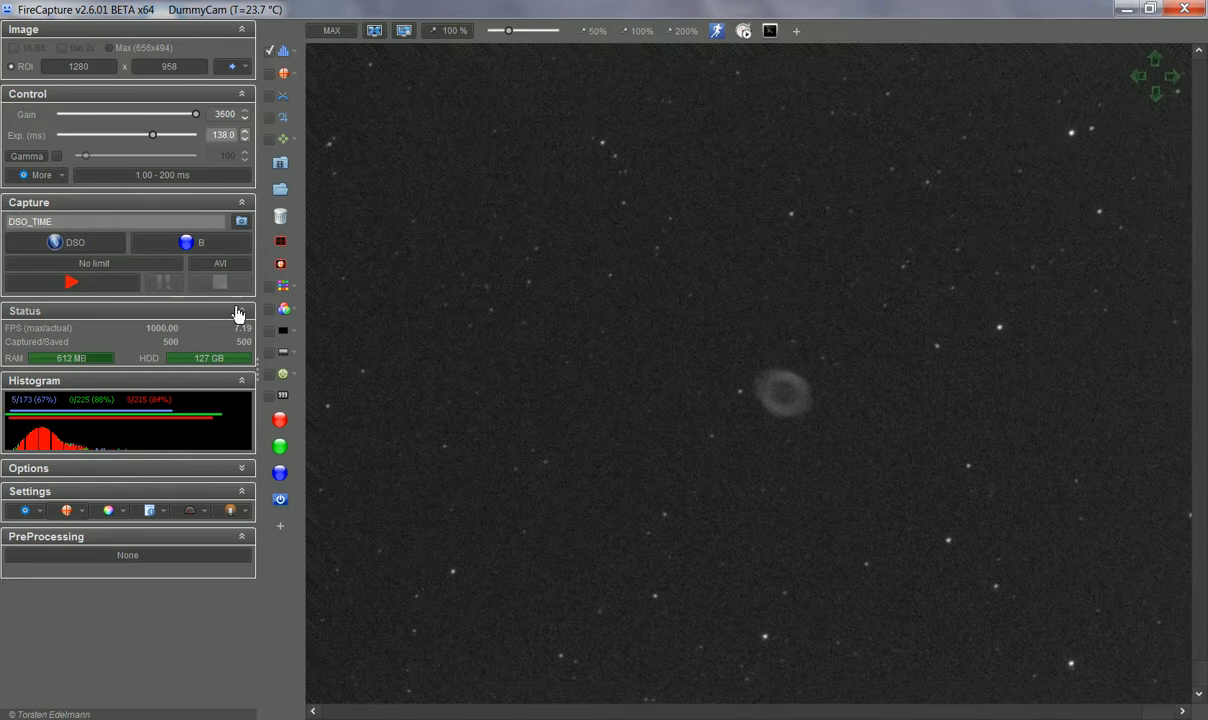
# Open the profile settings, choose DSO as the AutoAlign mode of the DSO profile, and close the settings
pyautogui.click(156, 251)
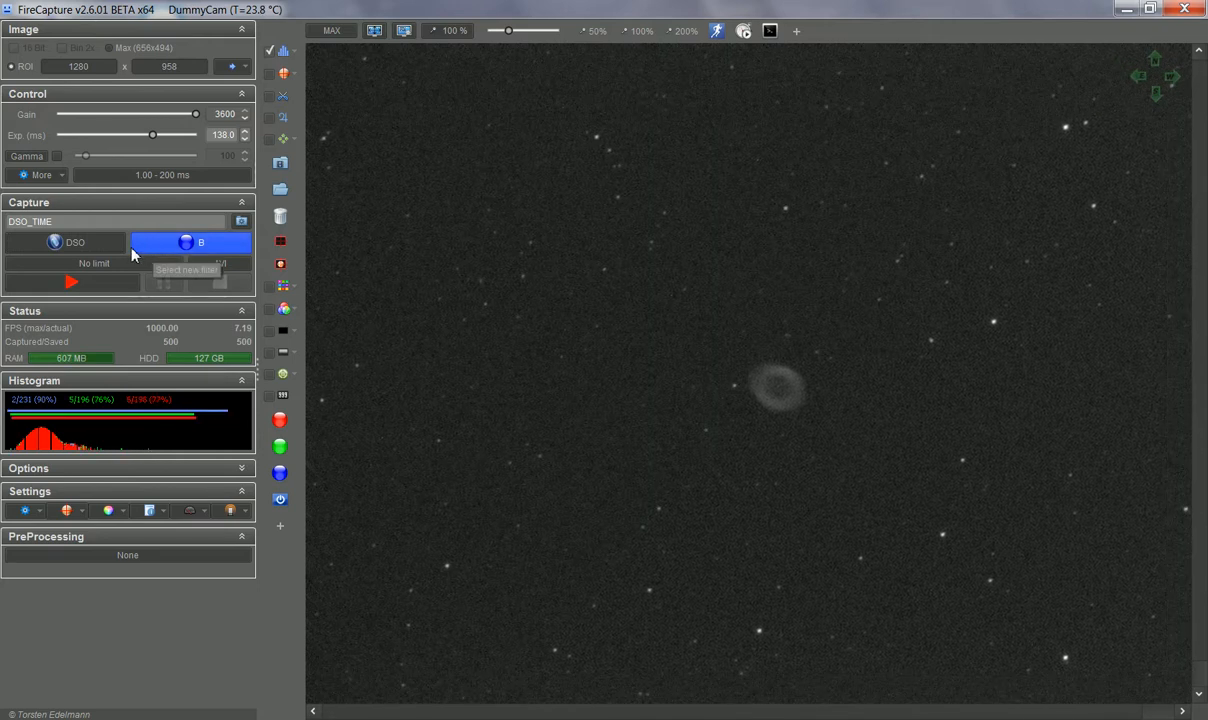
pyautogui.click(79, 243)
pyautogui.click(165, 330)
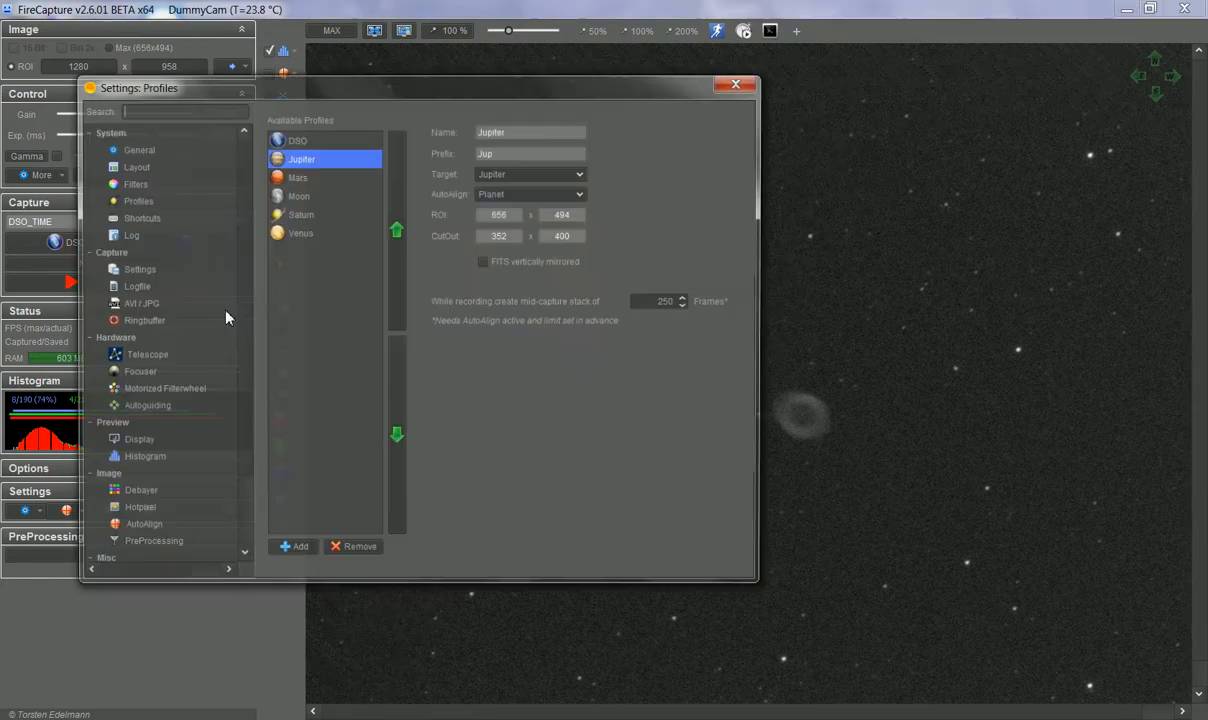
pyautogui.click(338, 143)
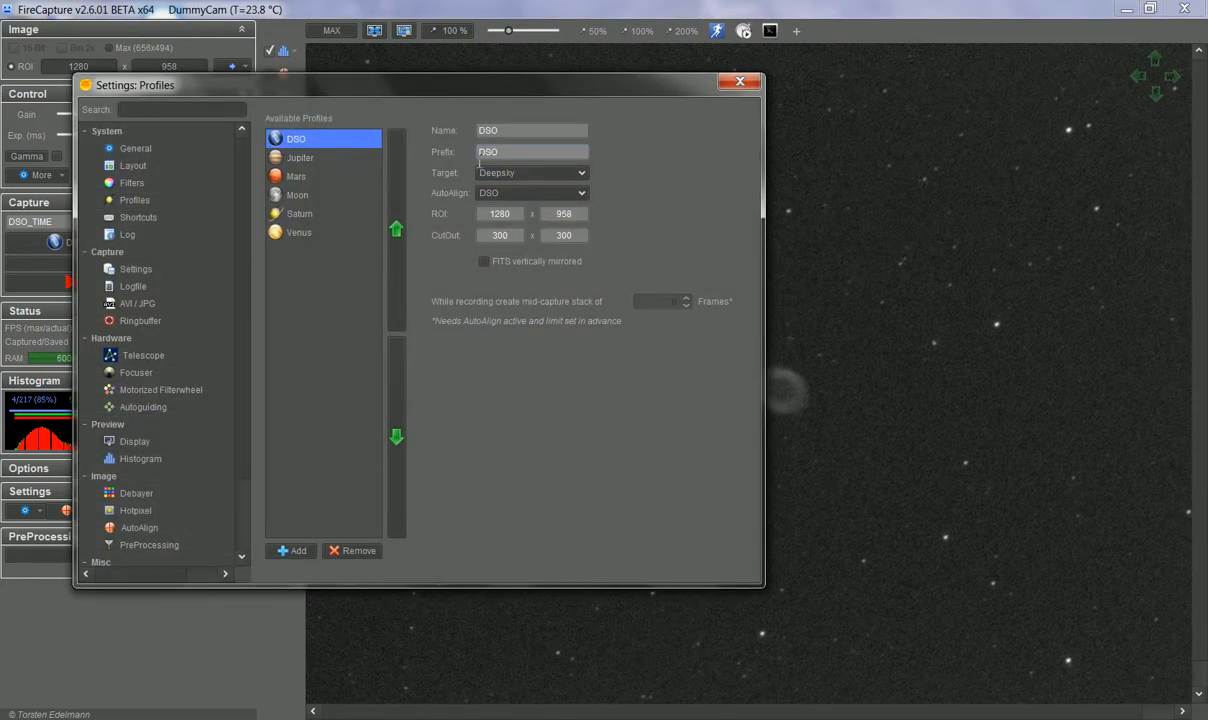
pyautogui.click(489, 192)
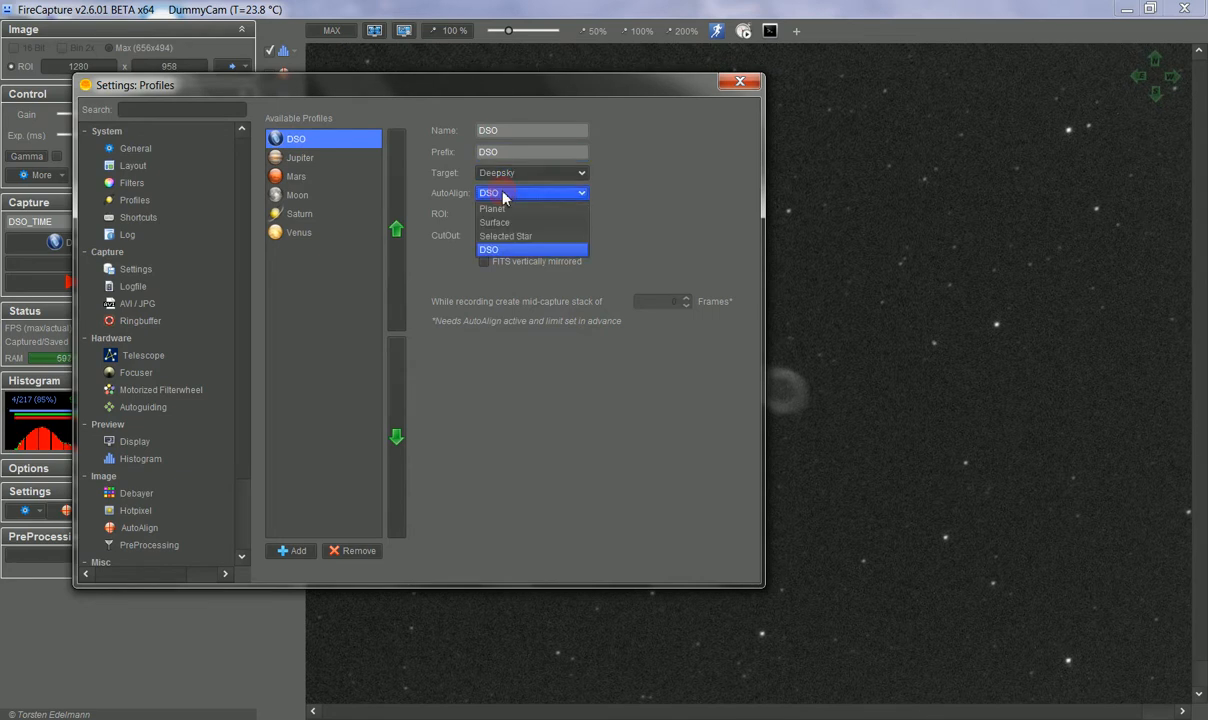
pyautogui.click(497, 250)
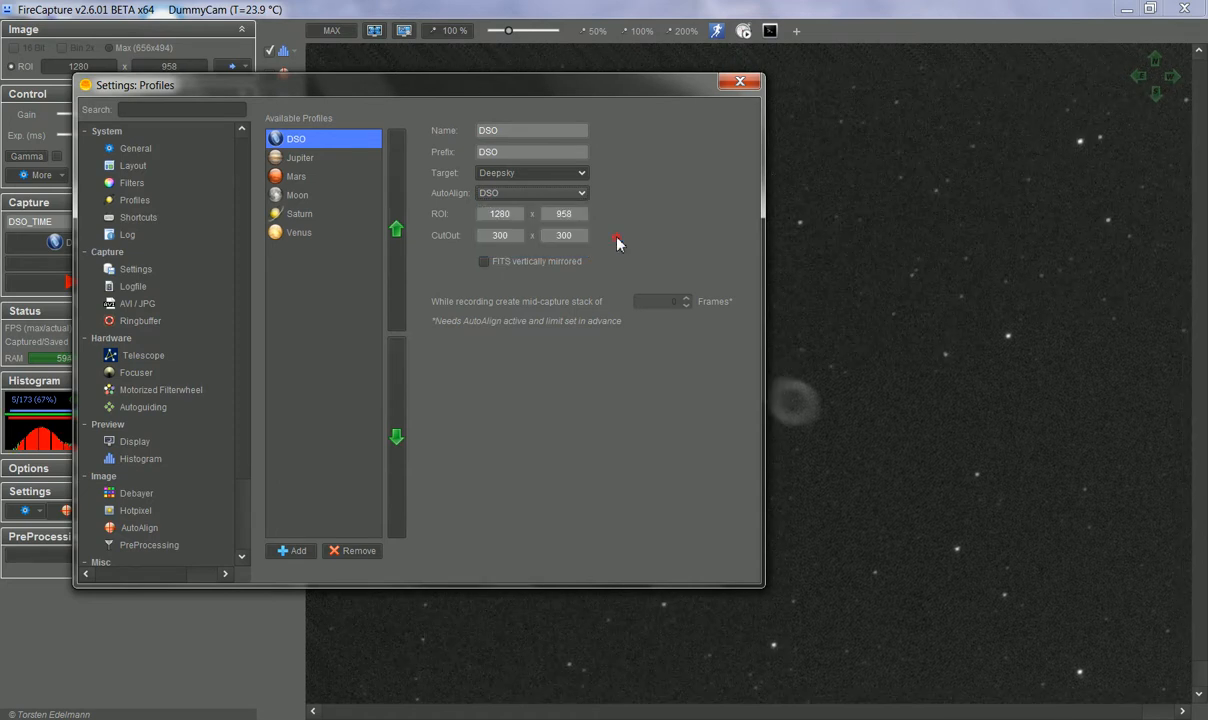
pyautogui.click(740, 80)
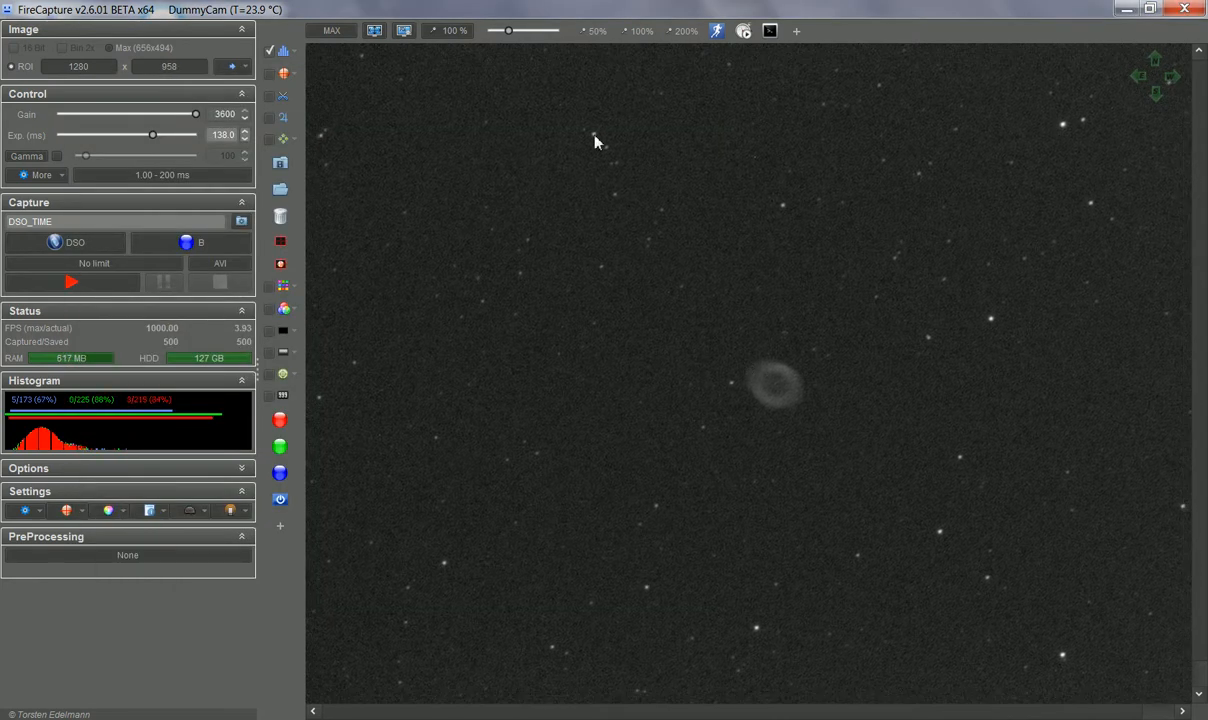
# Turn on AutoAlign and enable the Live-Stacking filter for the deep-sky preview
pyautogui.click(266, 80)
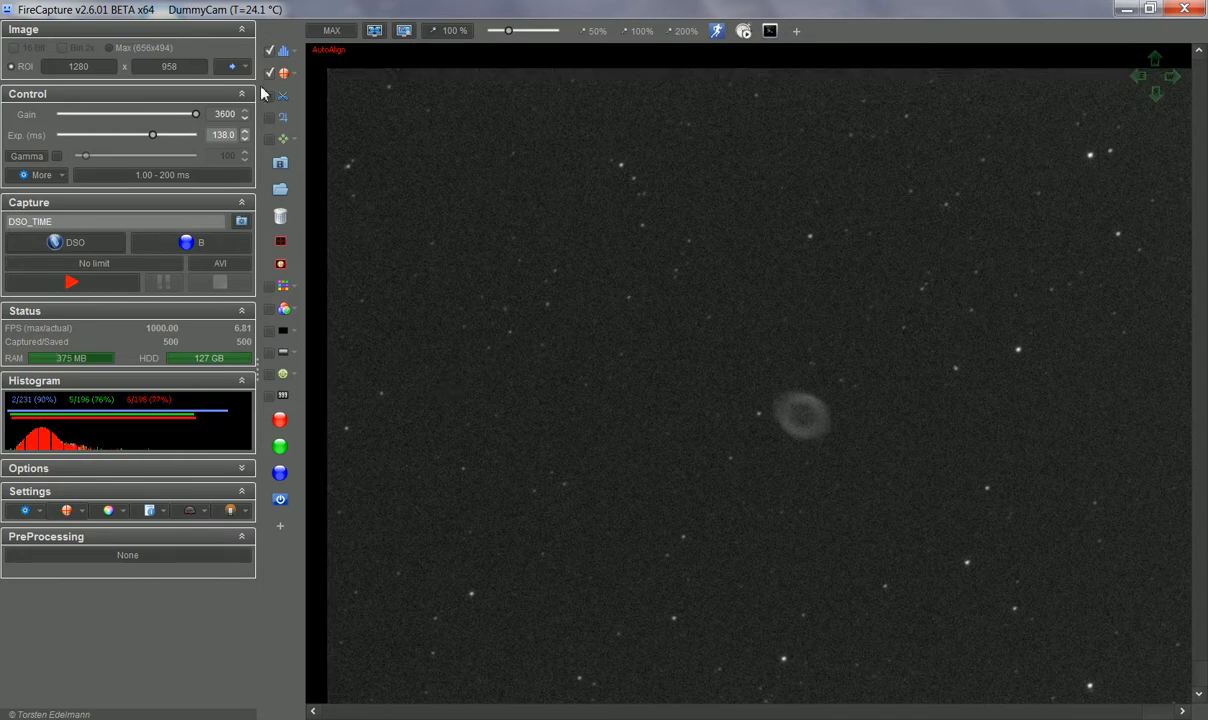
pyautogui.click(119, 553)
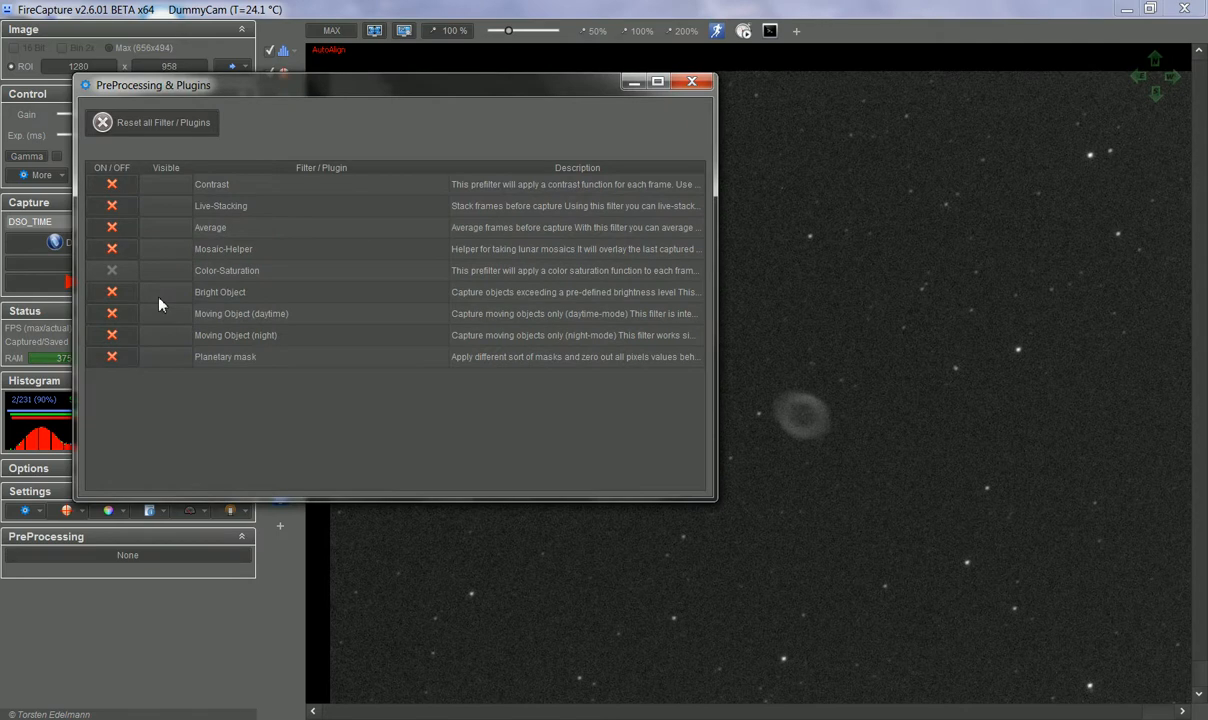
pyautogui.click(122, 208)
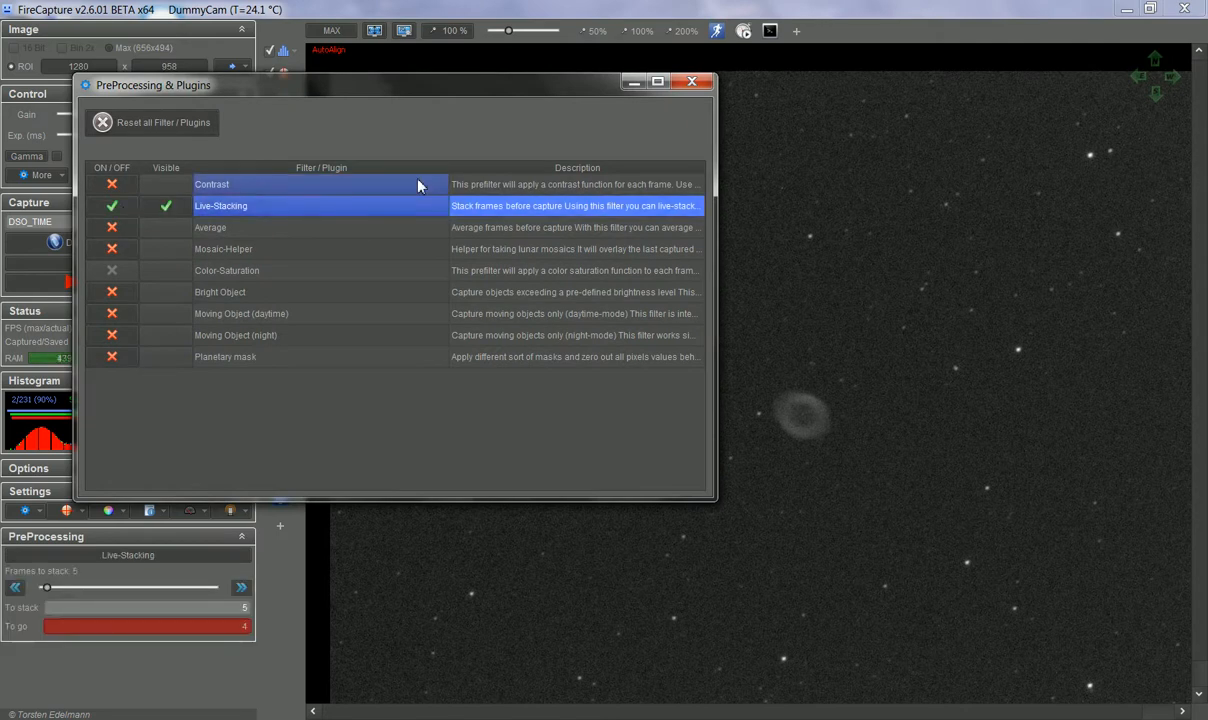
pyautogui.press('Escape')
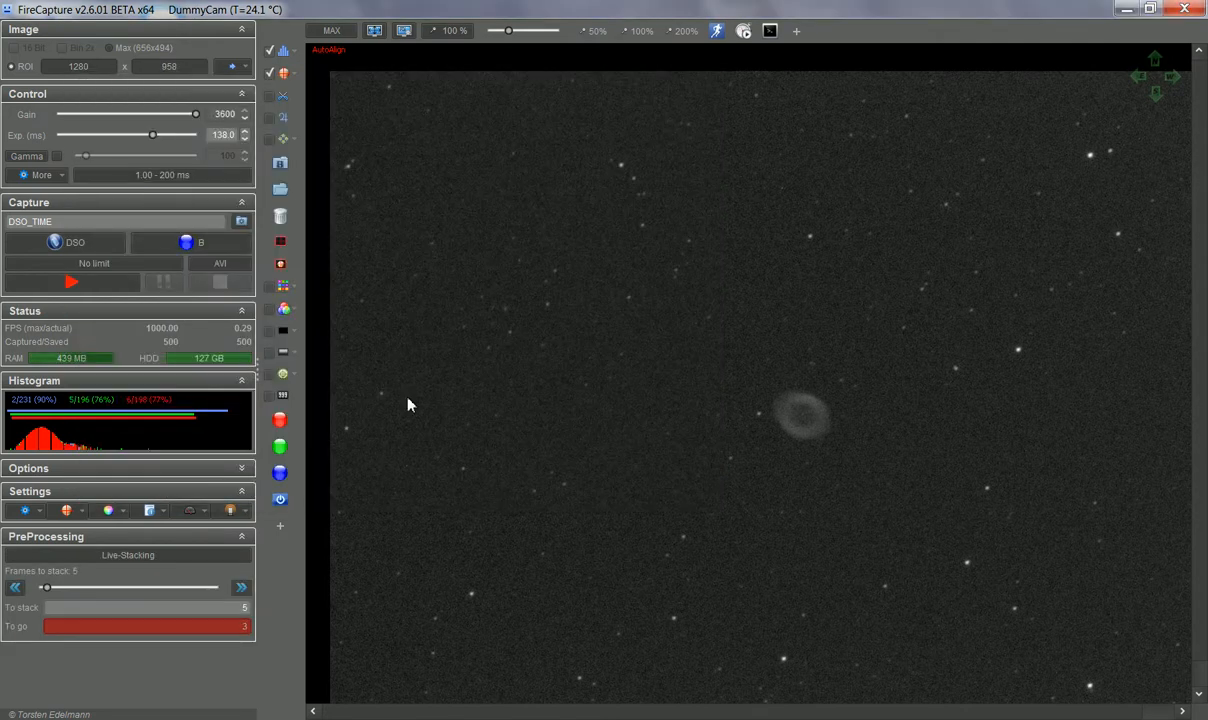
# Set Live-Stacking to 4 frames and the exposure to 1.000 ms
pyautogui.click(15, 588)
pyautogui.moveTo(152, 135); pyautogui.dragTo(35, 131)
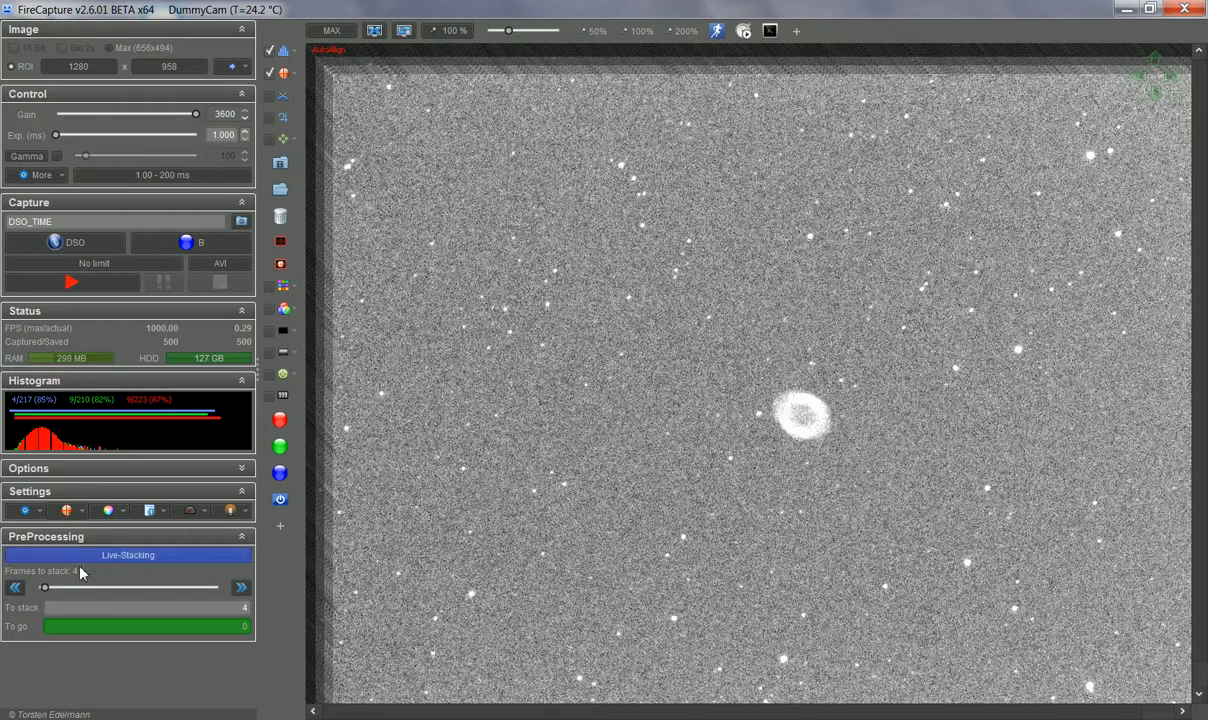
pyautogui.click(193, 558)
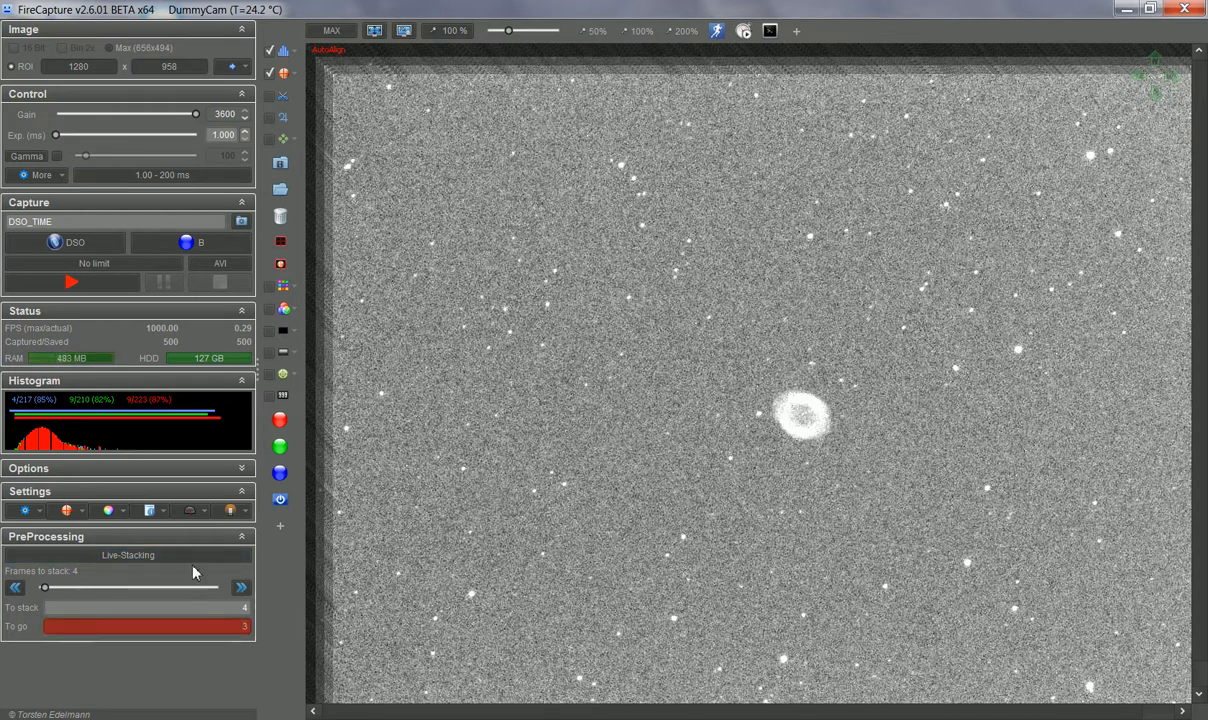
# Reset all filters and plugins for the deep-sky preview and minimize the Whatsnew.txt window
pyautogui.click(165, 557)
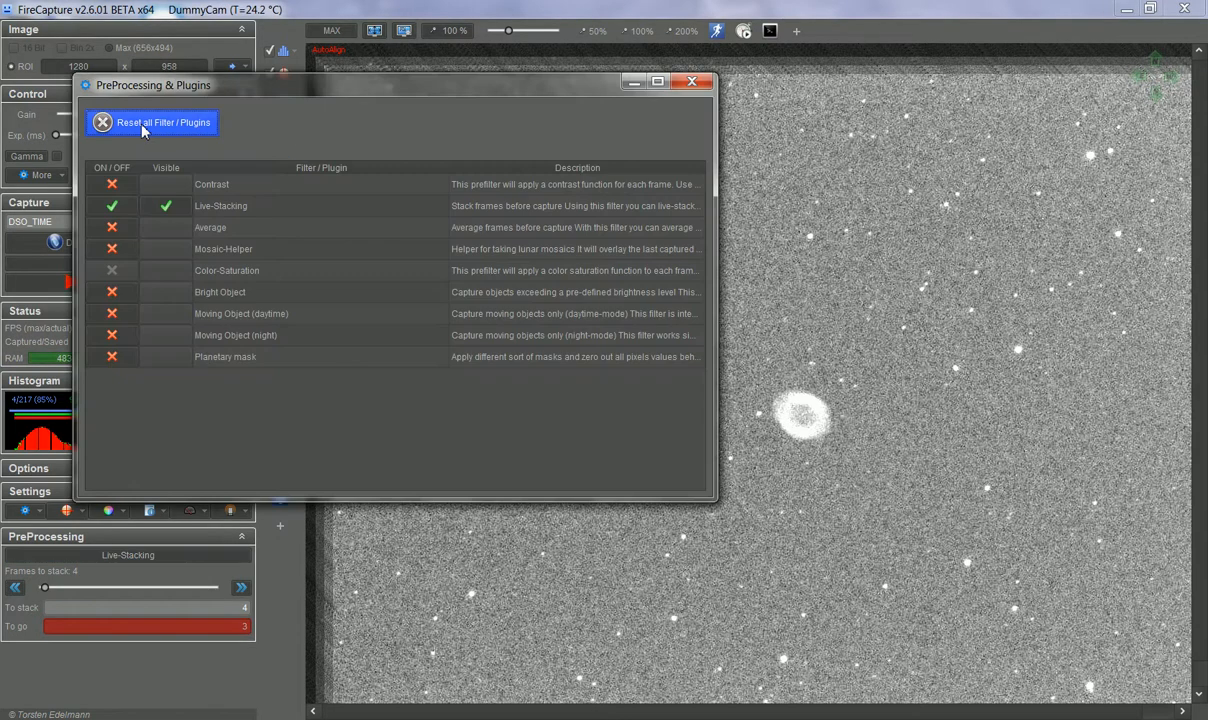
pyautogui.click(143, 127)
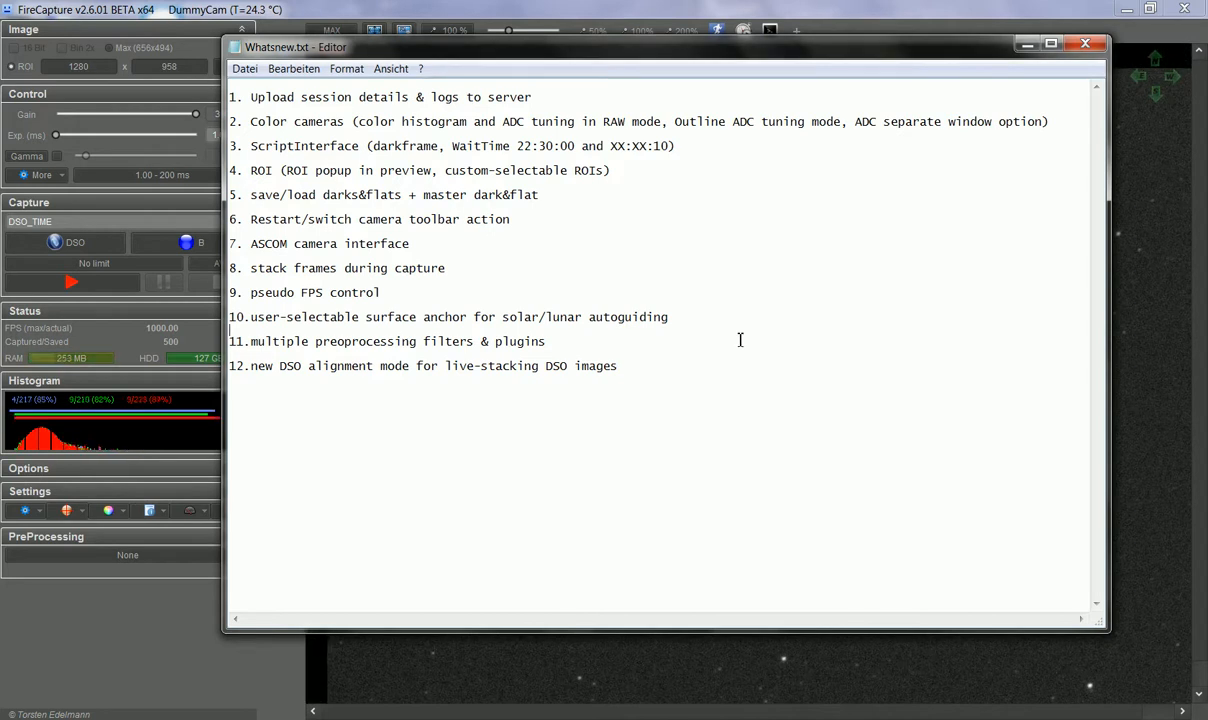
pyautogui.click(1025, 45)
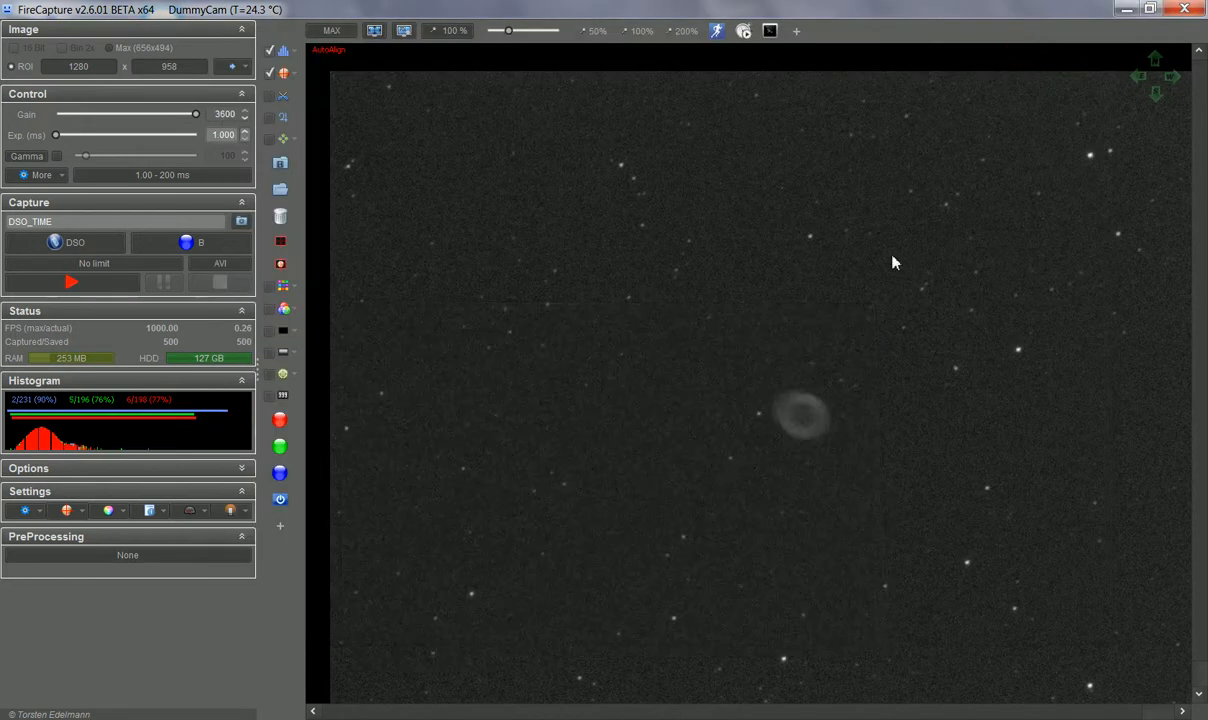